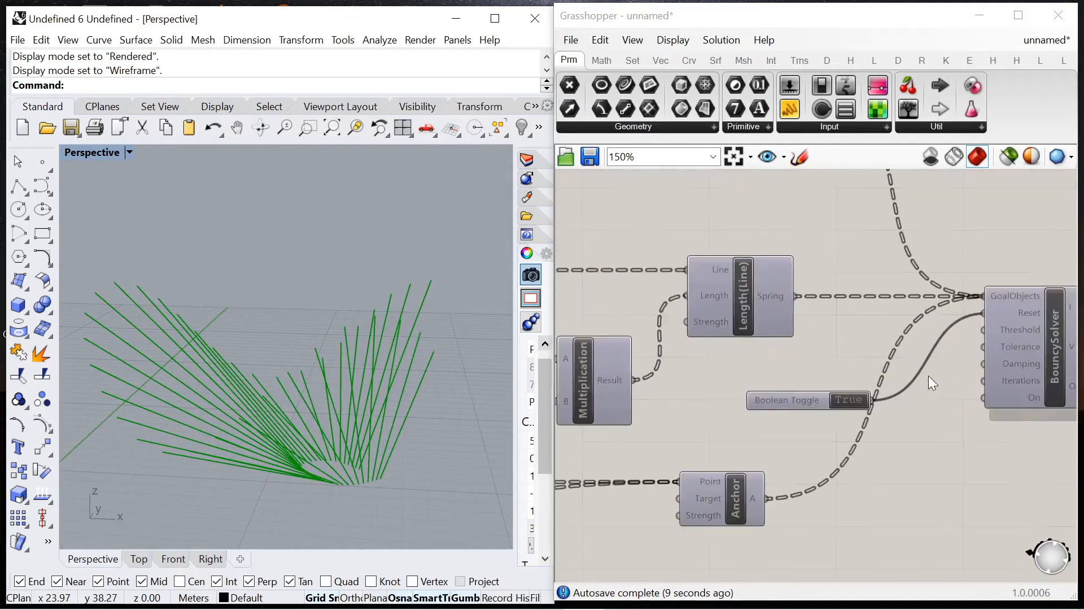
Switch the BouncySolver's Boolean reset toggle to False to run the simulation on the fan of lines.
right_click_drag(257, 333, 419, 357)
right_click_drag(226, 373, 381, 387)
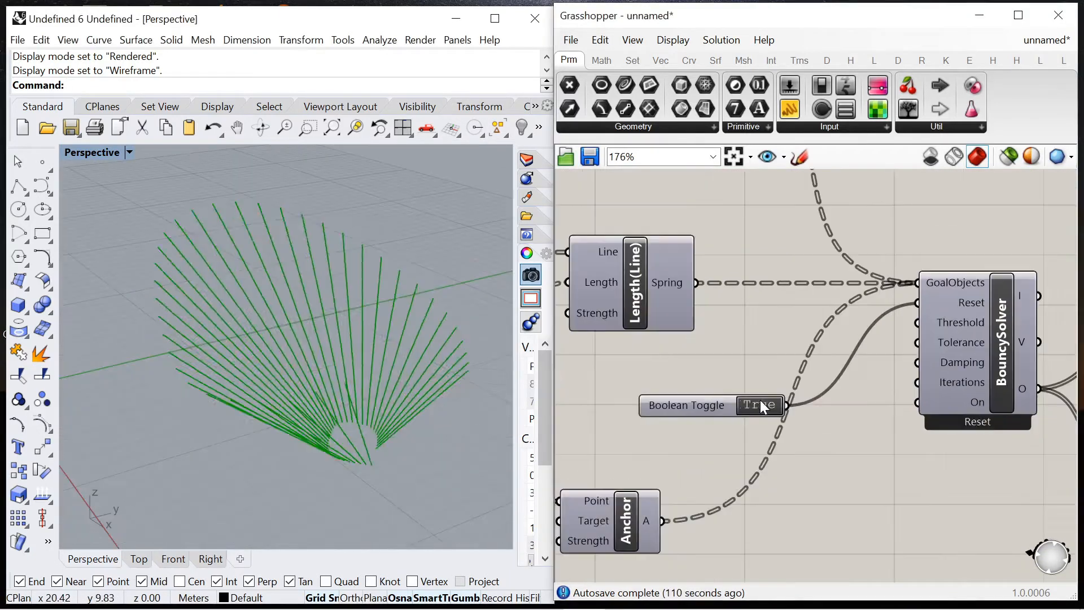
left_click(760, 401)
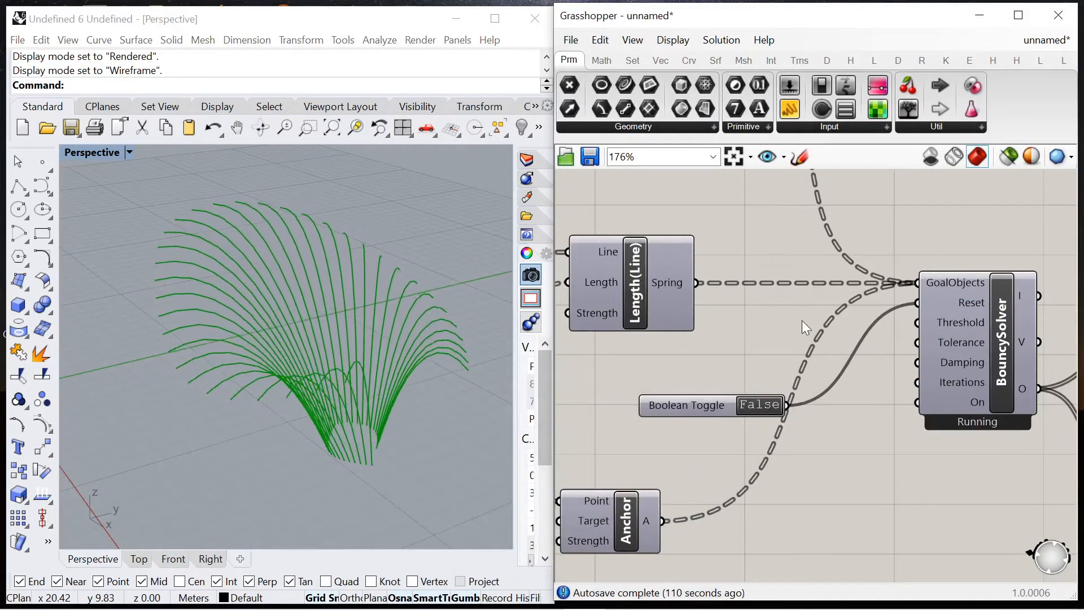
Try other values of the Unit Z factor slider, ending at 1.2, and inspect the simulated fan from different angles.
scroll(723, 249, "down", 5)
scroll(655, 237, "up", 8)
left_click_drag(670, 216, 747, 215)
right_click_drag(431, 334, 387, 289)
left_click_drag(746, 213, 663, 218)
right_click_drag(305, 363, 350, 339)
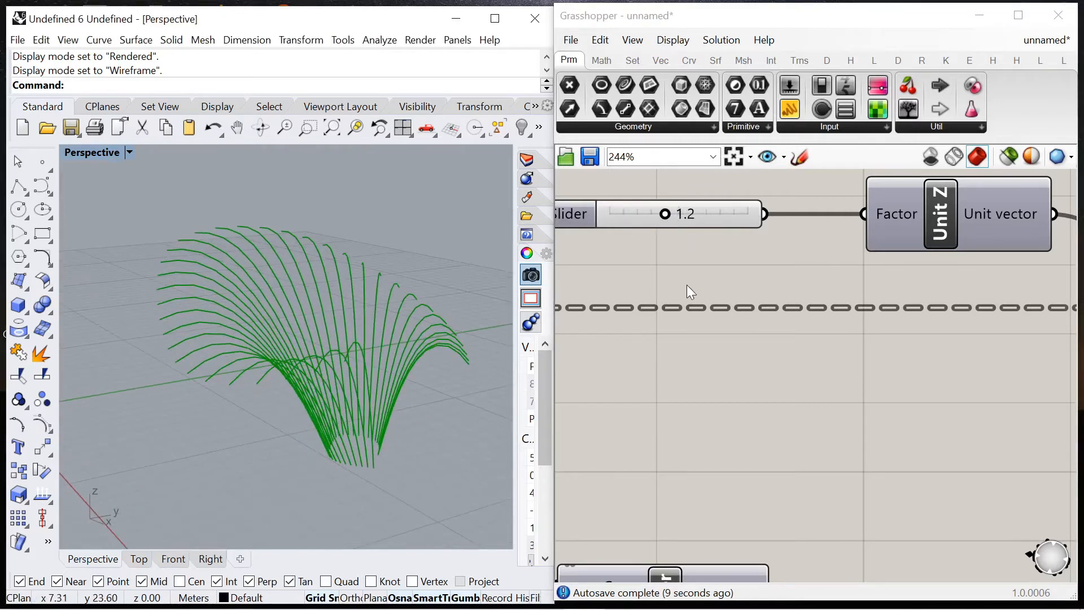
Vary another number slider of the finished definition and inspect the simulated shape from several angles.
scroll(686, 285, "down", 5)
scroll(740, 500, "up", 6)
left_click_drag(726, 435, 859, 435)
right_click_drag(299, 405, 401, 397)
right_click_drag(182, 374, 255, 339, "shift")
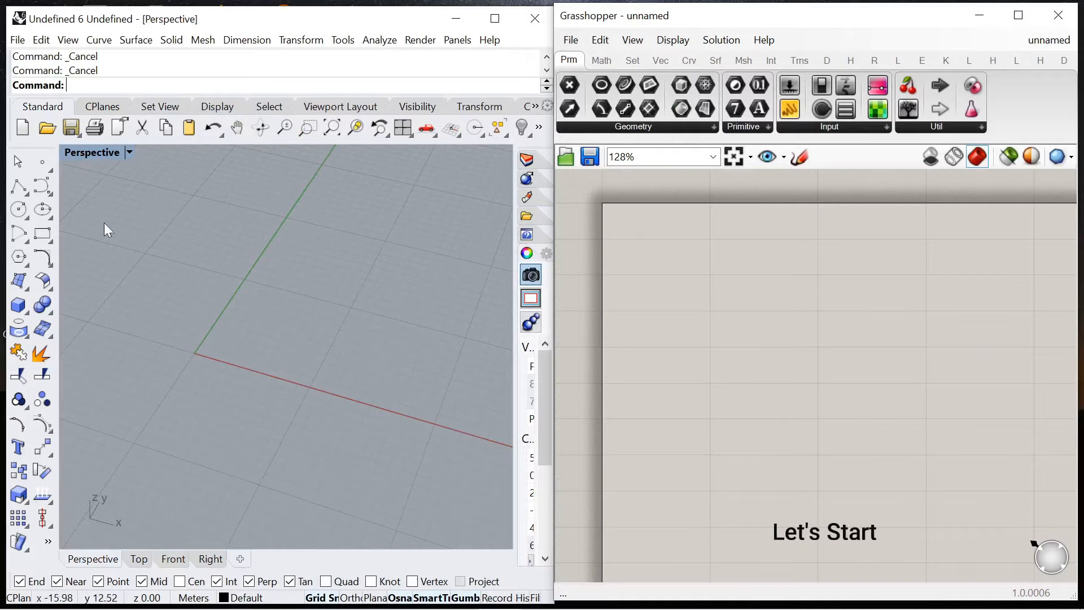
Draw an open C-shaped degree-3 control point curve on the ground plane in the Perspective viewport.
left_click(42, 185)
left_click(72, 191)
right_click_drag(319, 355, 369, 255)
left_click(359, 256)
left_click(321, 228)
left_click(276, 225)
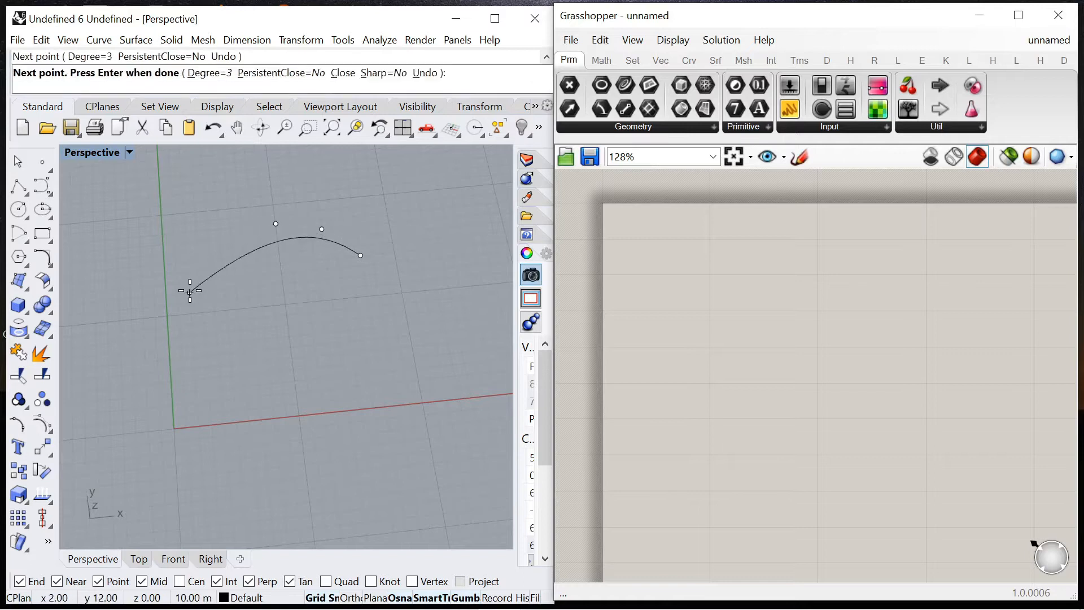
left_click(189, 293)
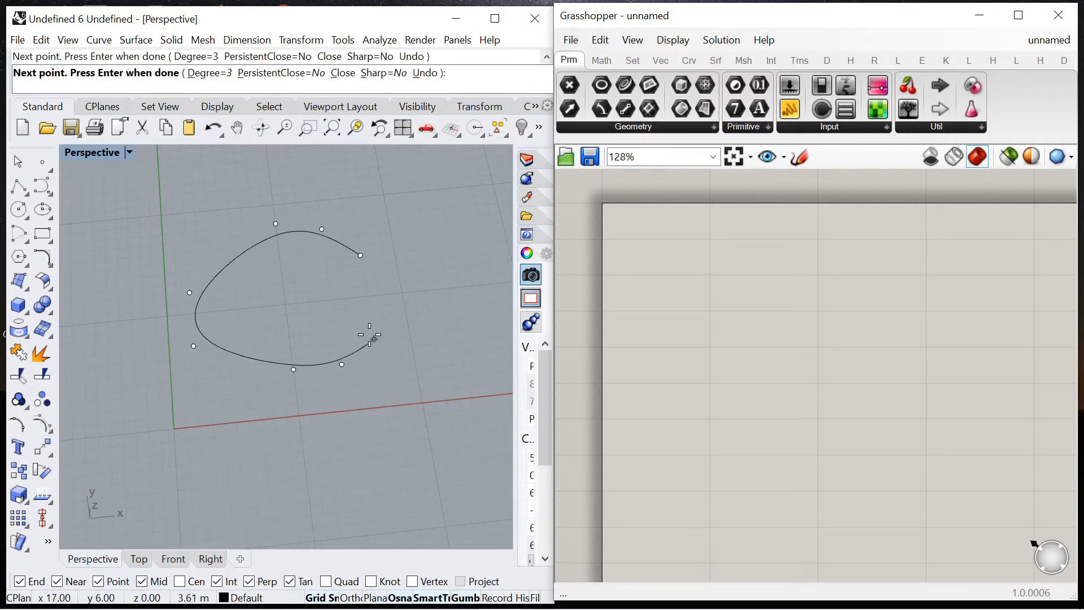
right_click(409, 313)
scroll(351, 226, "up", 4)
right_click_drag(403, 367, 416, 318)
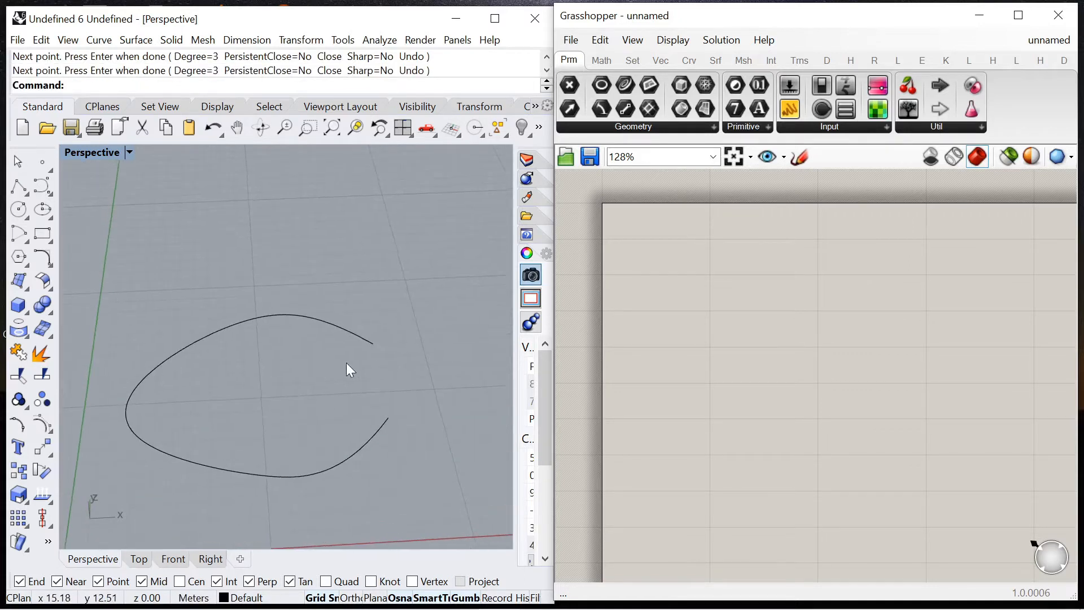
Add a Curve parameter to the Grasshopper canvas and reference the drawn open curve in it.
double_click(759, 338)
type("curv")
key("Return")
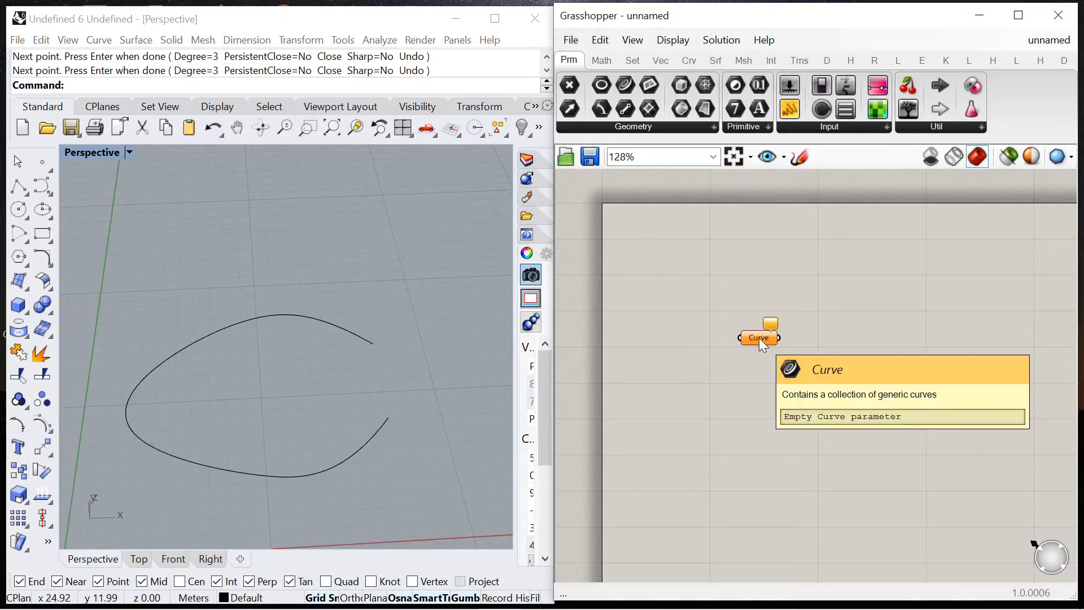
right_click(759, 337)
left_click(802, 491)
left_click(367, 452)
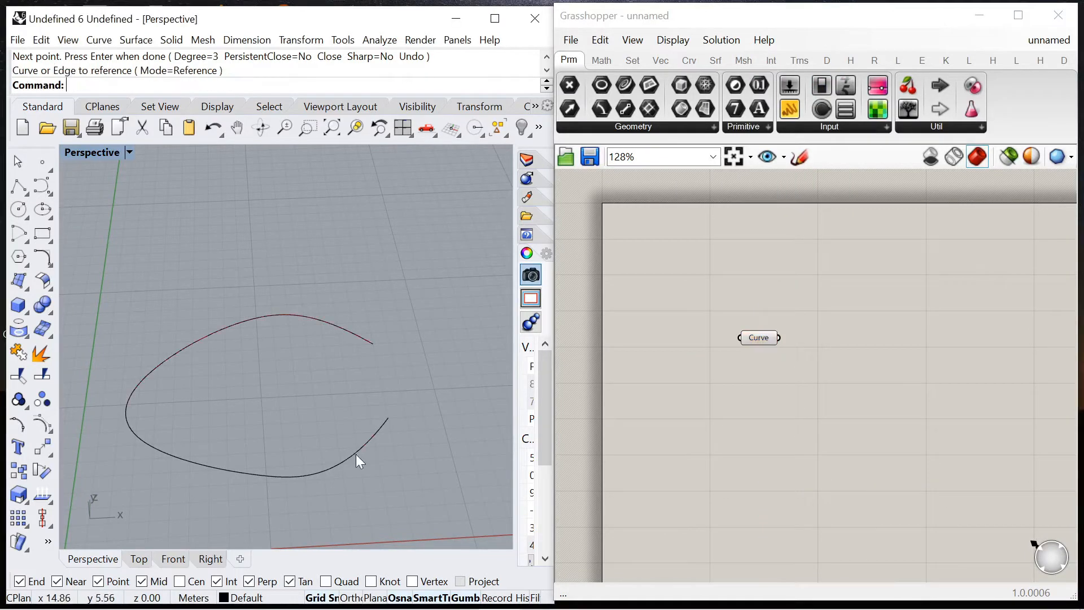
scroll(937, 237, "down", 4)
scroll(801, 229, "up", 2)
right_click(800, 228)
key("Escape")
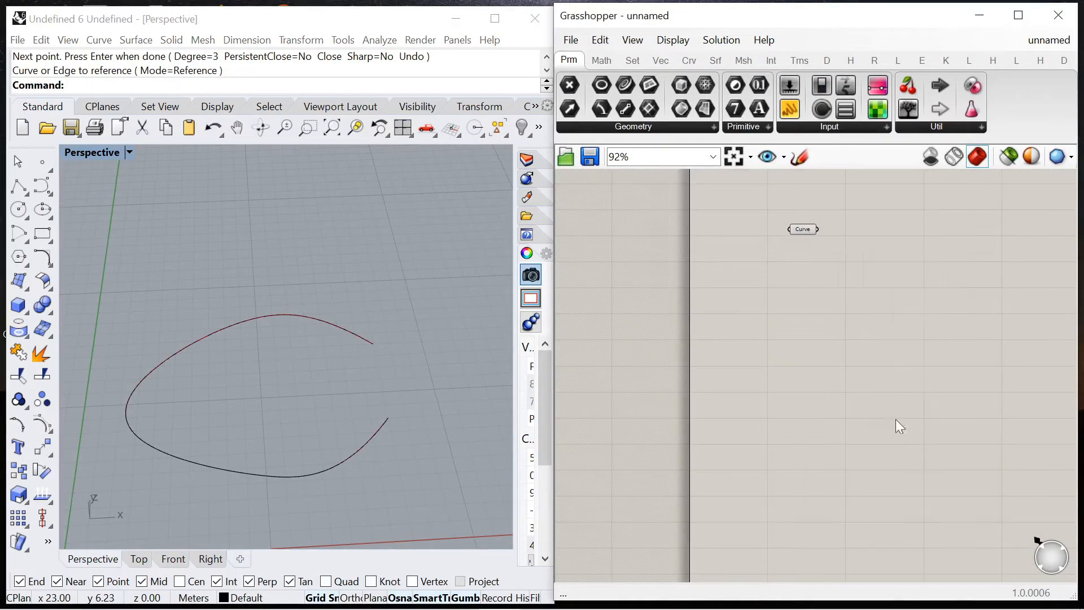
Add a Divide Curve component and feed the Curve parameter into its Curve input.
scroll(847, 229, "up", 5)
double_click(846, 306)
type("divide")
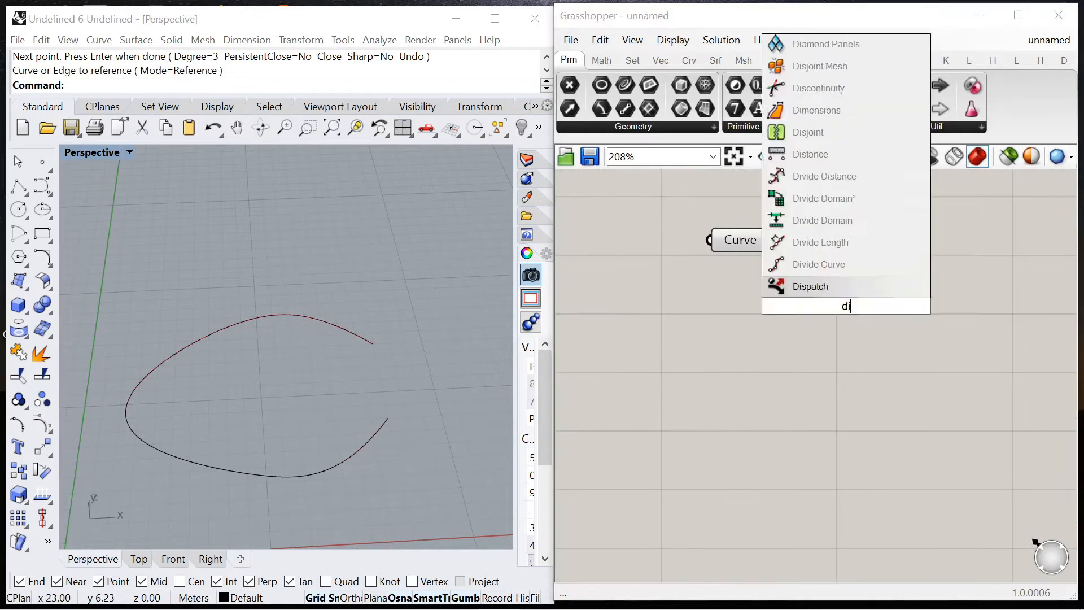
left_click(814, 285)
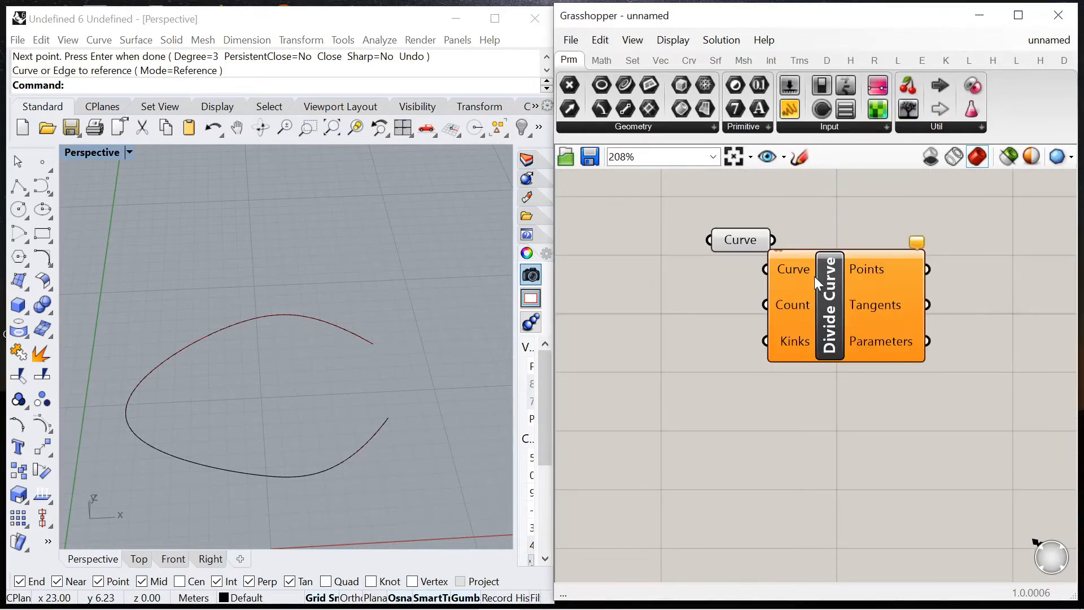
left_click_drag(802, 272, 950, 287)
Add a 0 to 20 number slider, connect it to Divide Curve's Count input and set it to 20.
double_click(813, 308)
type("0<20")
key("Return")
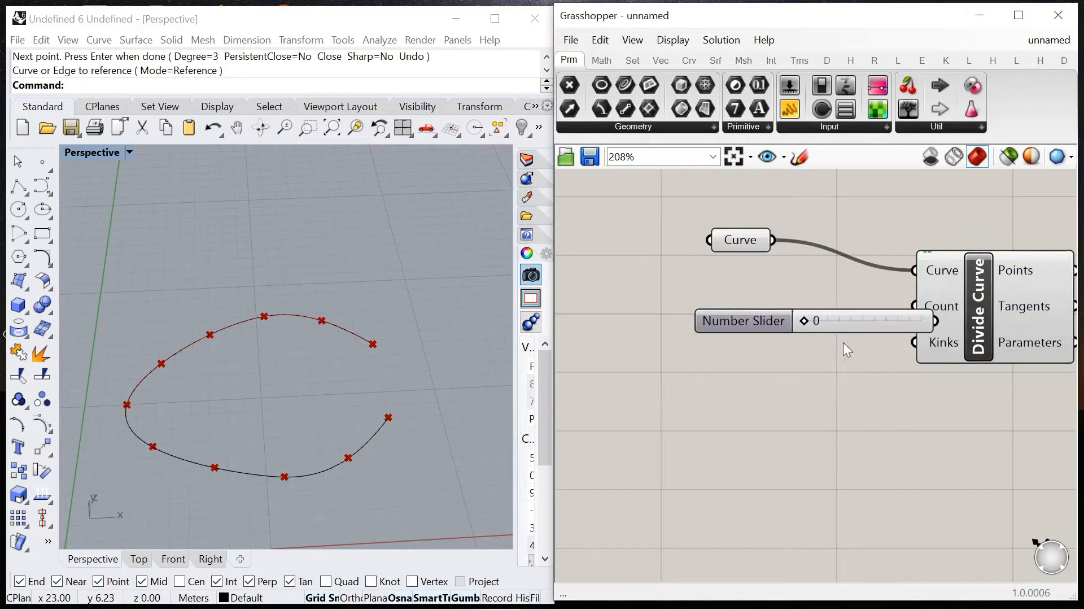
left_click_drag(843, 331, 760, 323)
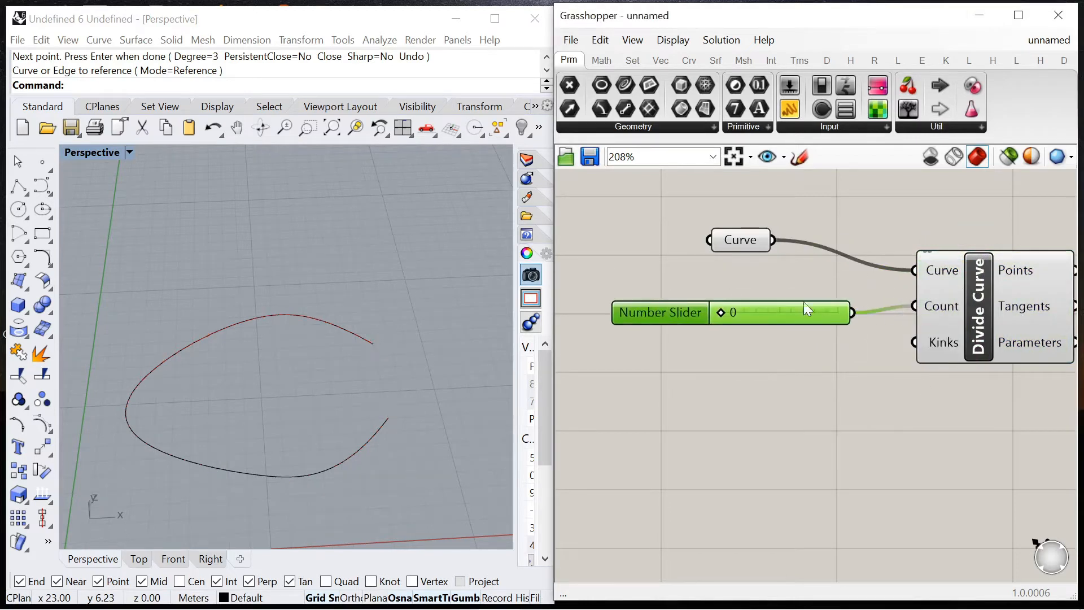
left_click_drag(675, 317, 700, 310)
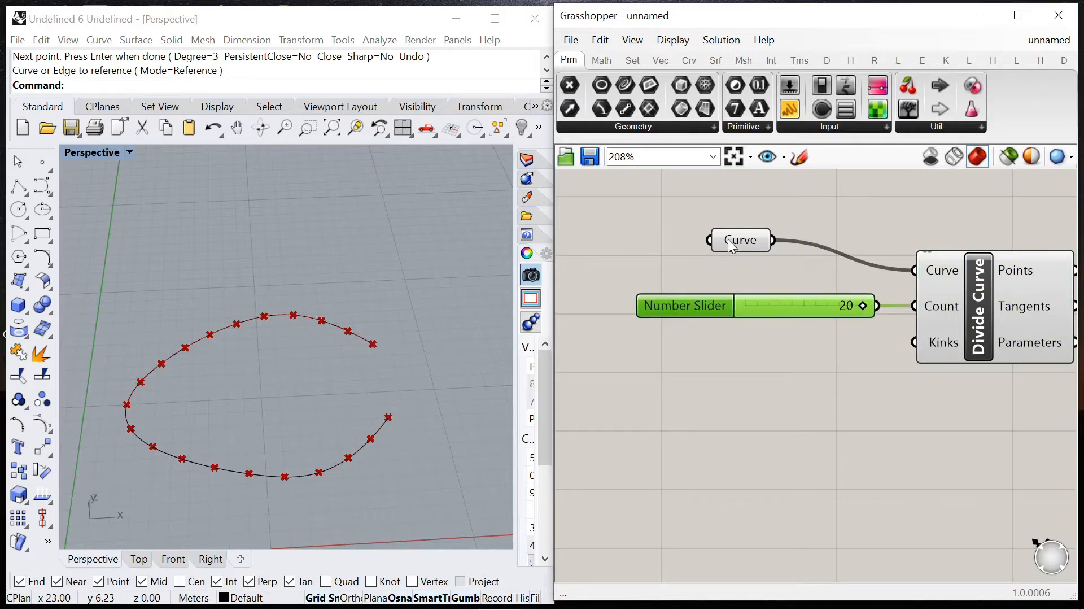
Place the Curve parameter directly beside Divide Curve's Curve input.
left_click_drag(725, 243, 829, 271)
left_click(765, 253)
scroll(709, 312, "down", 4)
scroll(854, 313, "up", 4)
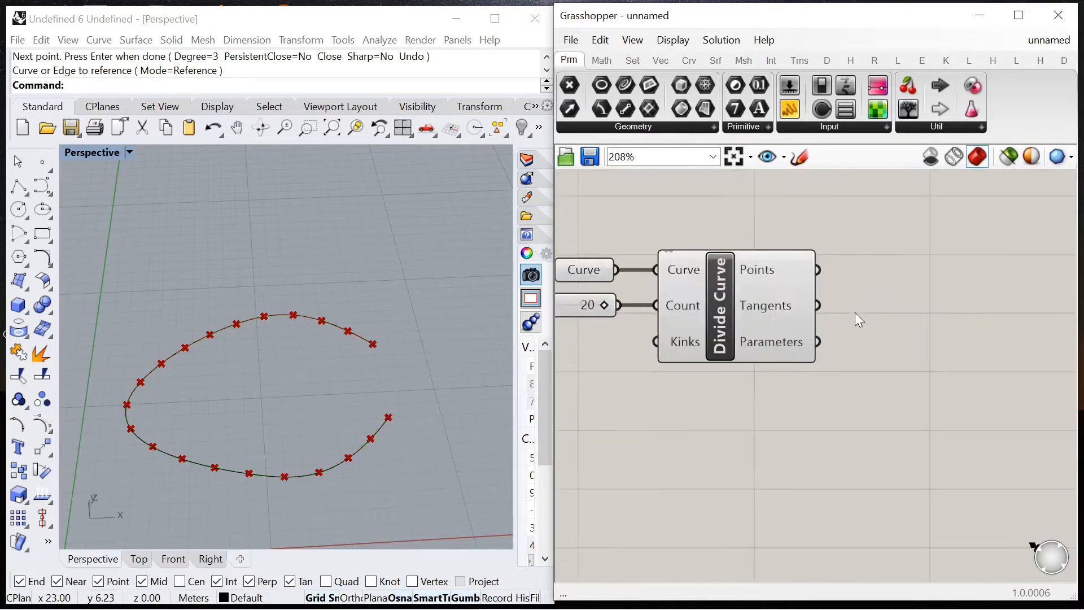
Add a Move component and connect the division points to its Geometry input.
scroll(736, 275, "down", 5)
scroll(790, 375, "up", 4)
double_click(790, 375)
type("move")
key("Return")
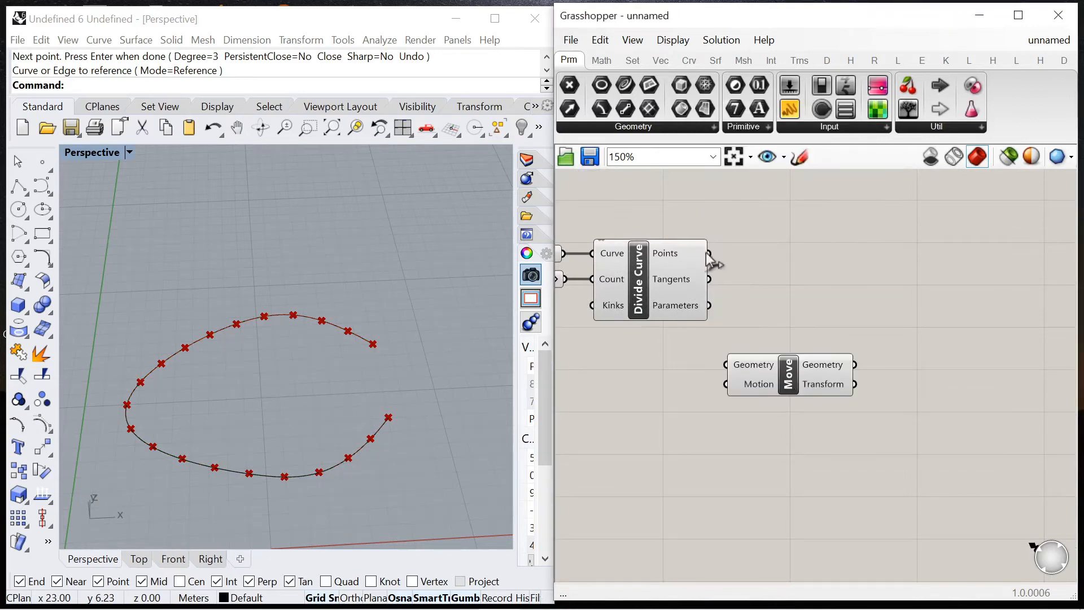
left_click_drag(723, 353, 915, 431)
left_click(804, 444)
Add a Unit Z vector and wire it to Move's Motion input, with the division points on Geometry.
double_click(803, 439)
type("unit z")
key("Return")
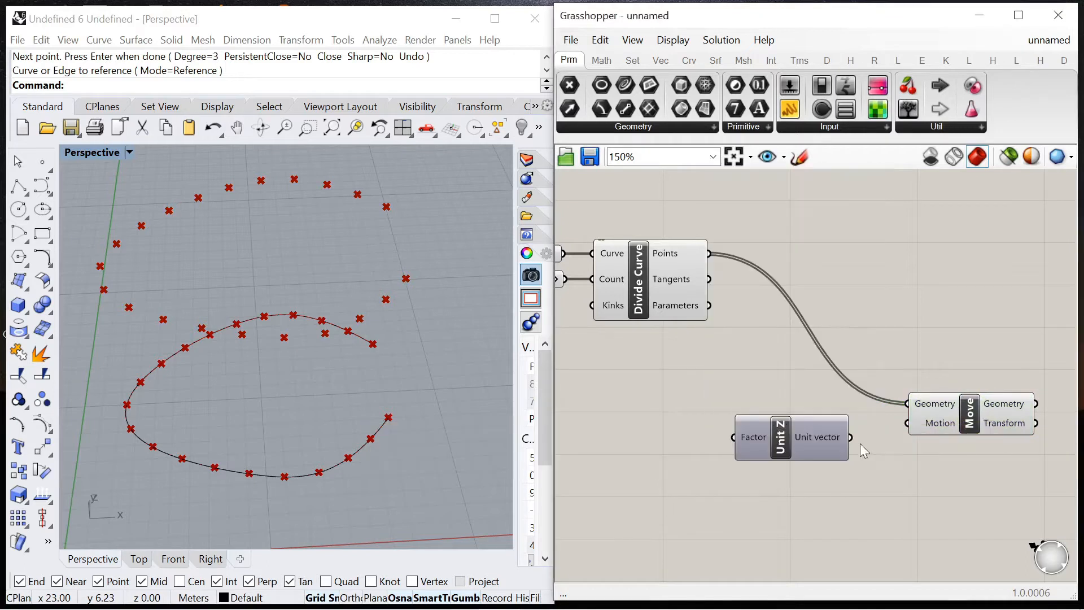
left_click_drag(898, 432, 907, 403)
left_click_drag(791, 446, 813, 434)
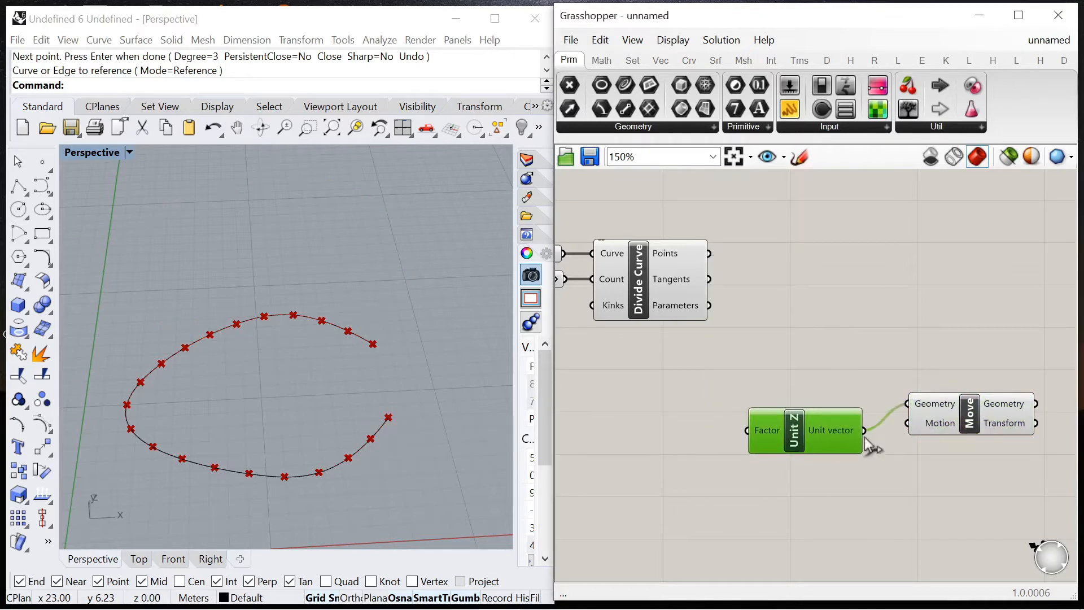
left_click_drag(885, 377, 907, 403)
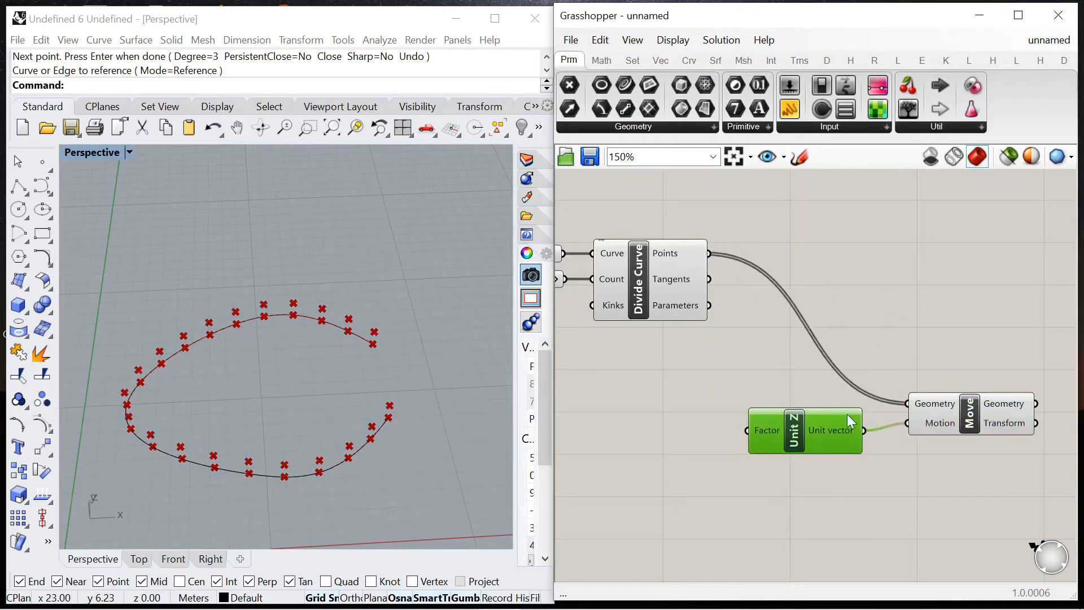
left_click_drag(808, 437, 801, 429)
Rearrange the canvas, spacing Unit Z and Move away from Divide Curve and lowering the number slider.
right_click_drag(643, 465, 765, 409)
scroll(765, 409, "down", 4)
left_click_drag(872, 402, 876, 361)
left_click(816, 336)
scroll(699, 293, "up", 4)
left_click_drag(598, 309, 599, 381)
Add a Range component below Divide Curve, connect the count slider to its Steps input and check its output list.
double_click(655, 446)
type("range")
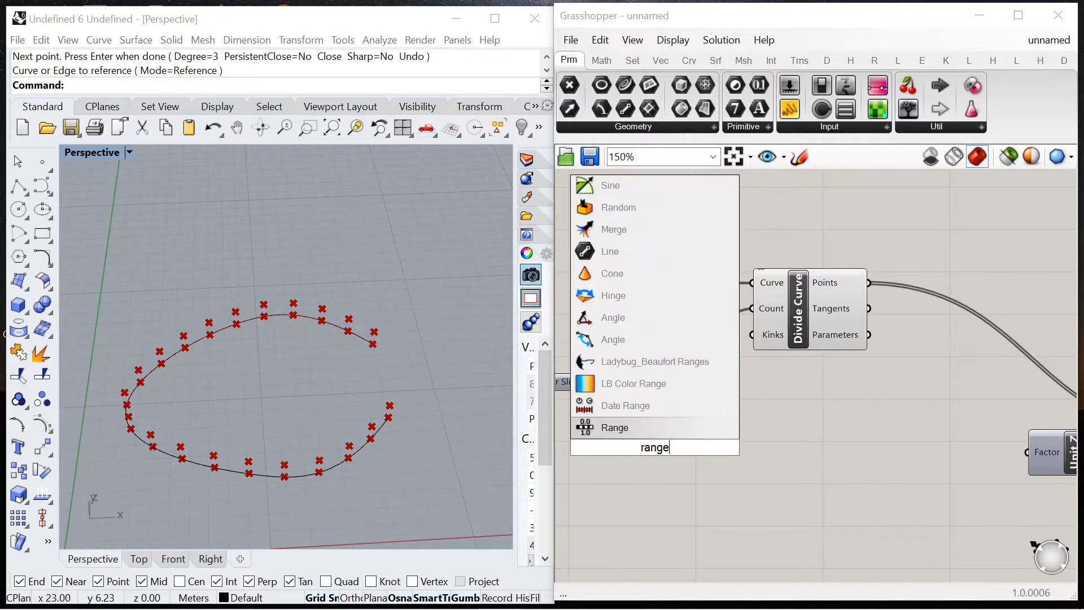
key("Return")
left_click_drag(641, 460, 722, 452)
scroll(702, 452, "up", 2)
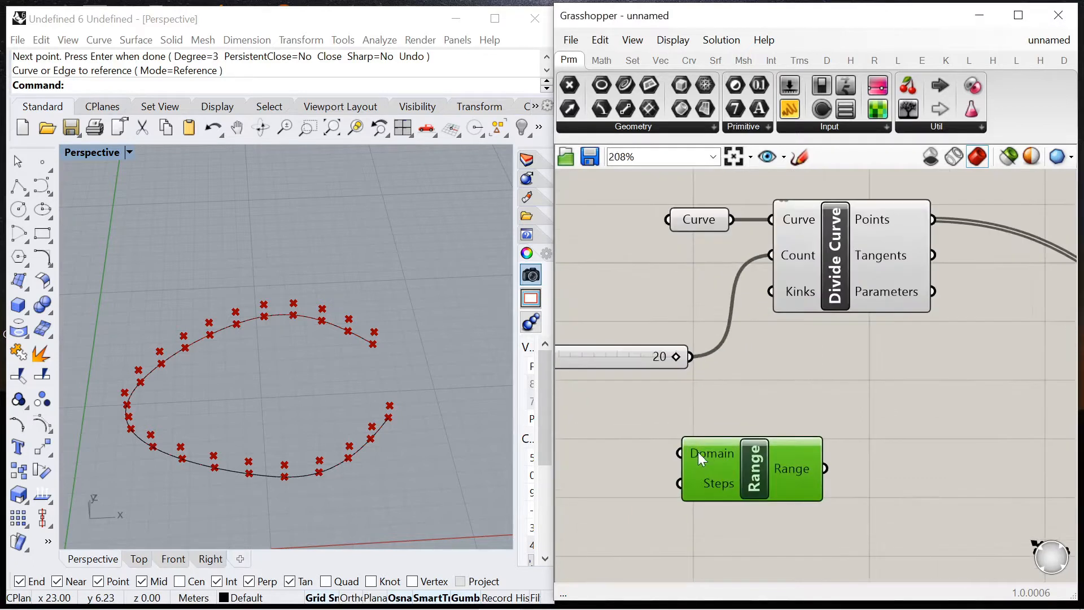
left_click_drag(697, 364, 681, 483)
scroll(692, 481, "down", 1)
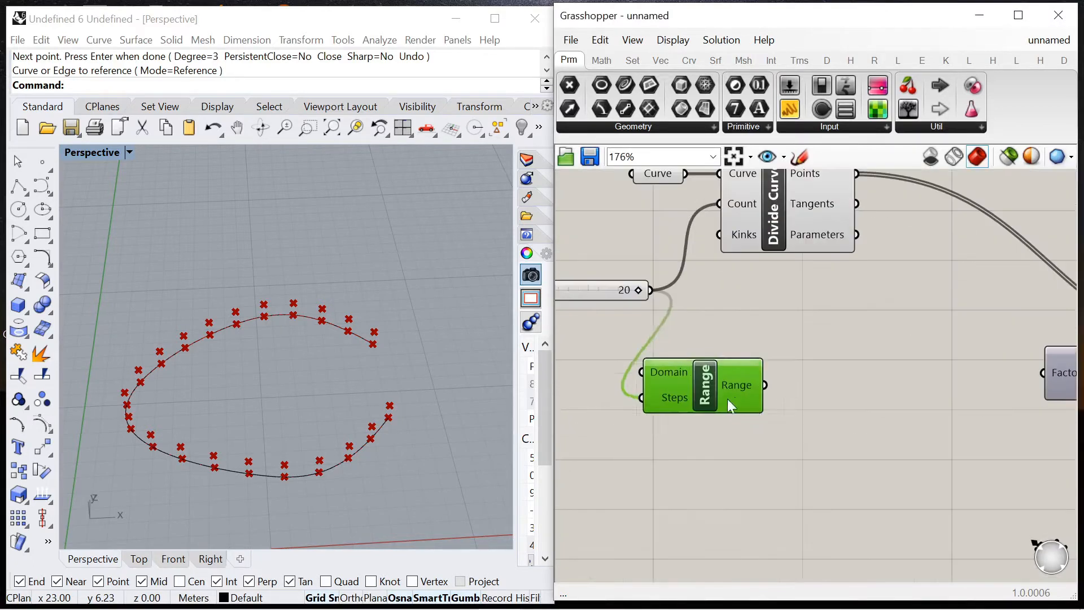
mouse_move(777, 374)
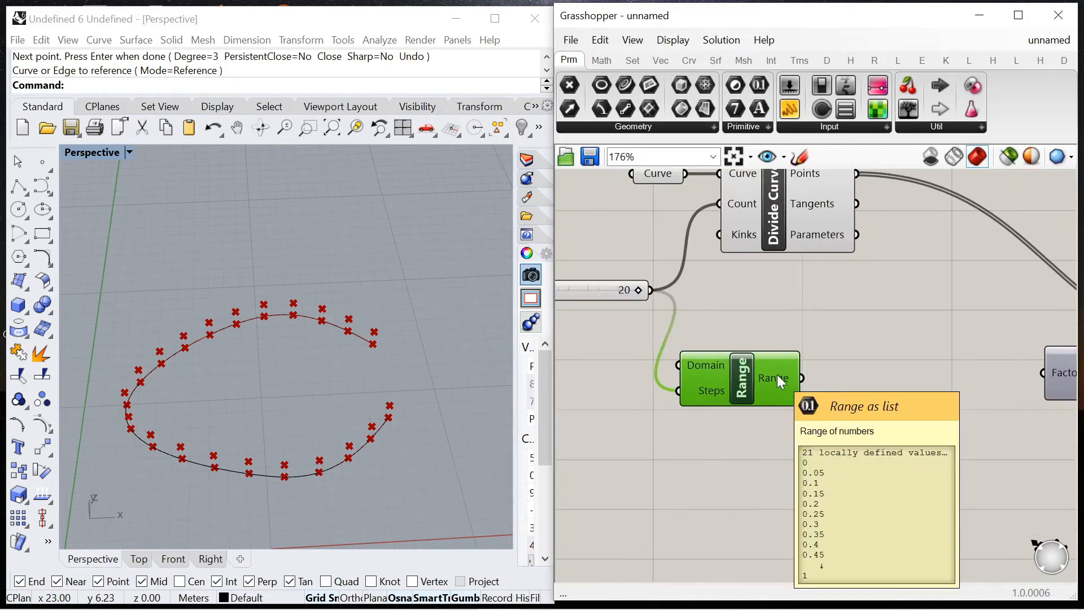
scroll(776, 375, "down", 3)
scroll(776, 334, "up", 2)
mouse_move(734, 253)
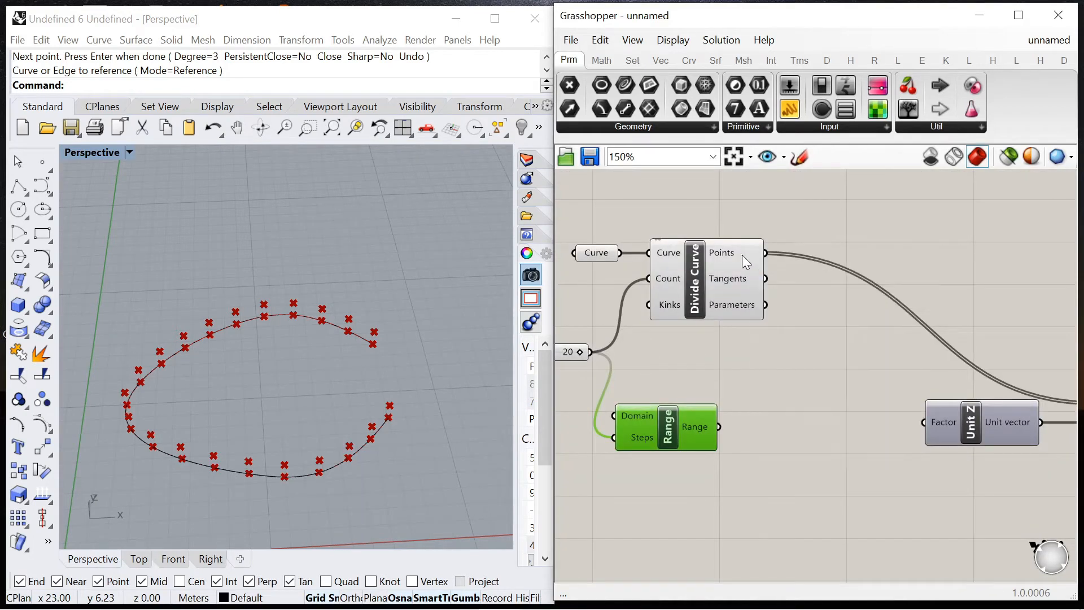
Add a Graph Mapper between Range and Unit Z and feed the Range output into it.
double_click(751, 434)
type("graph")
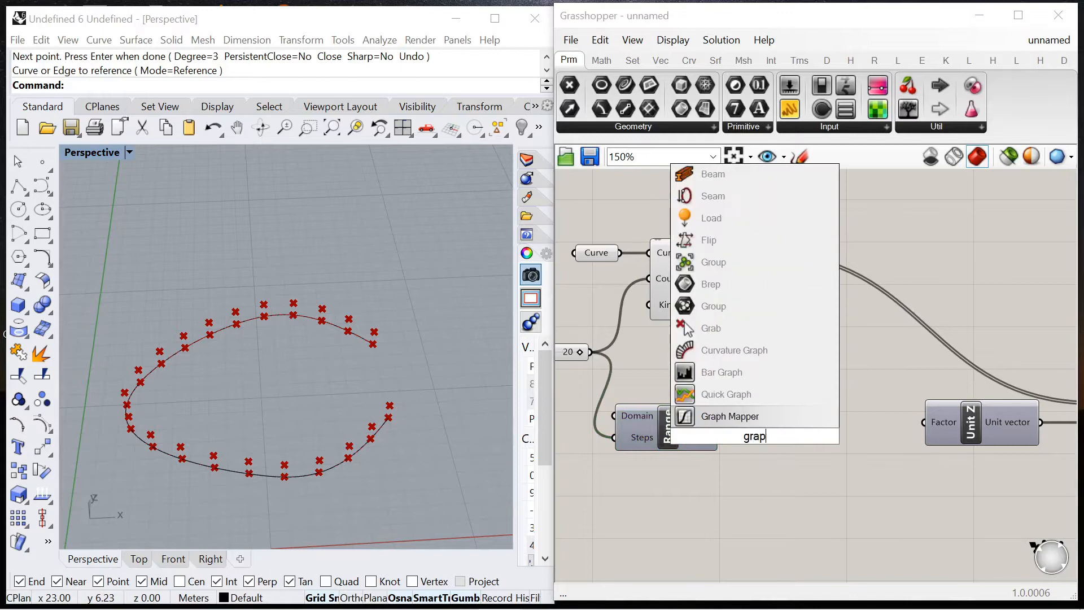
left_click(761, 408)
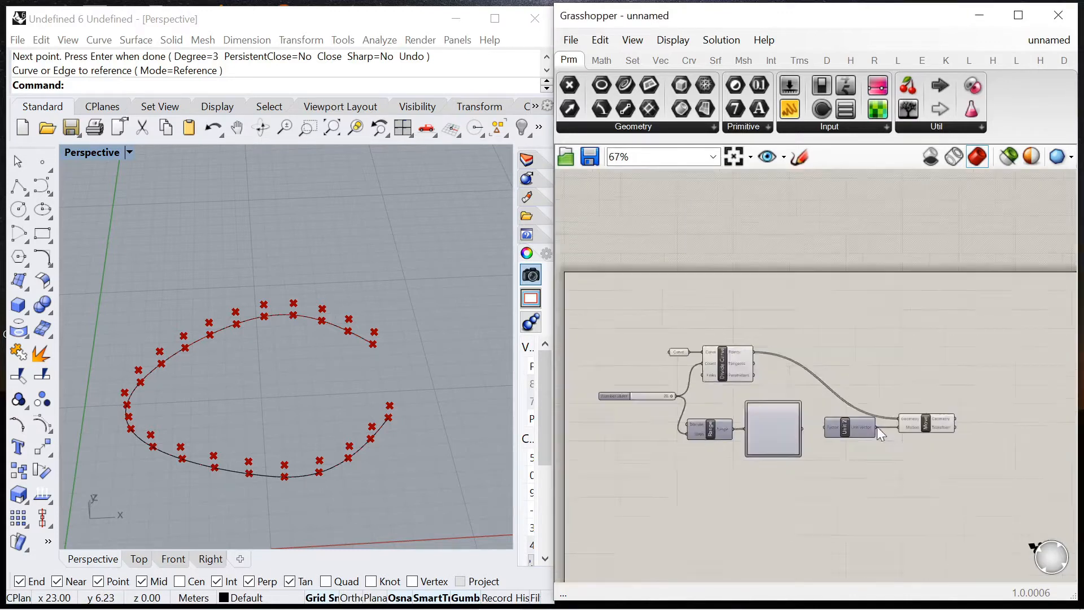
right_click_drag(876, 426, 725, 430)
Set the Graph Mapper's graph type to Sine and connect its output to Unit Z's Factor input.
right_click(677, 421)
mouse_move(734, 579)
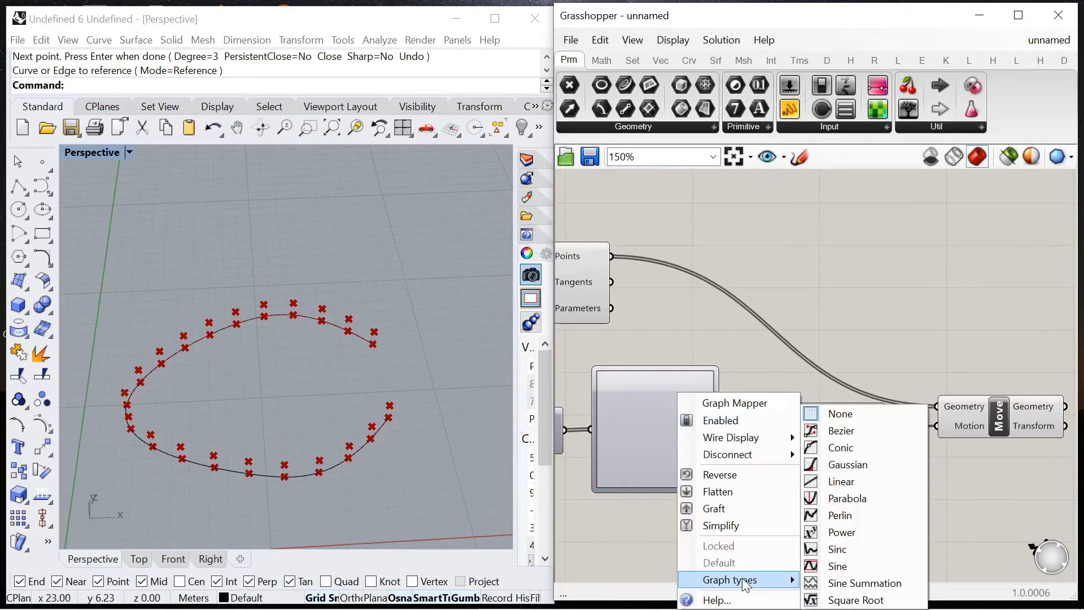
left_click(840, 565)
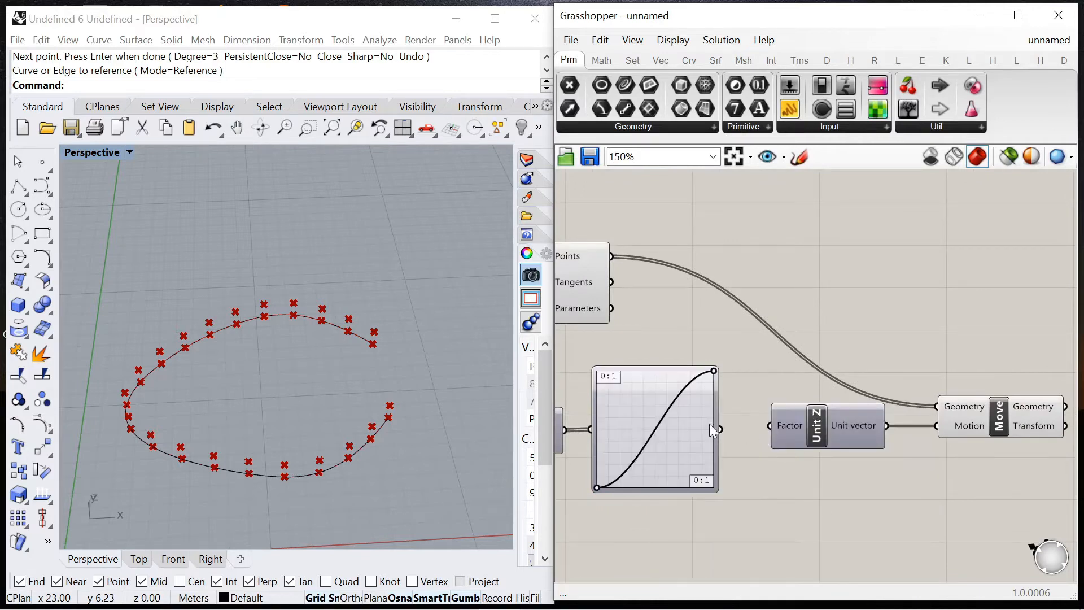
left_click_drag(629, 427, 648, 423)
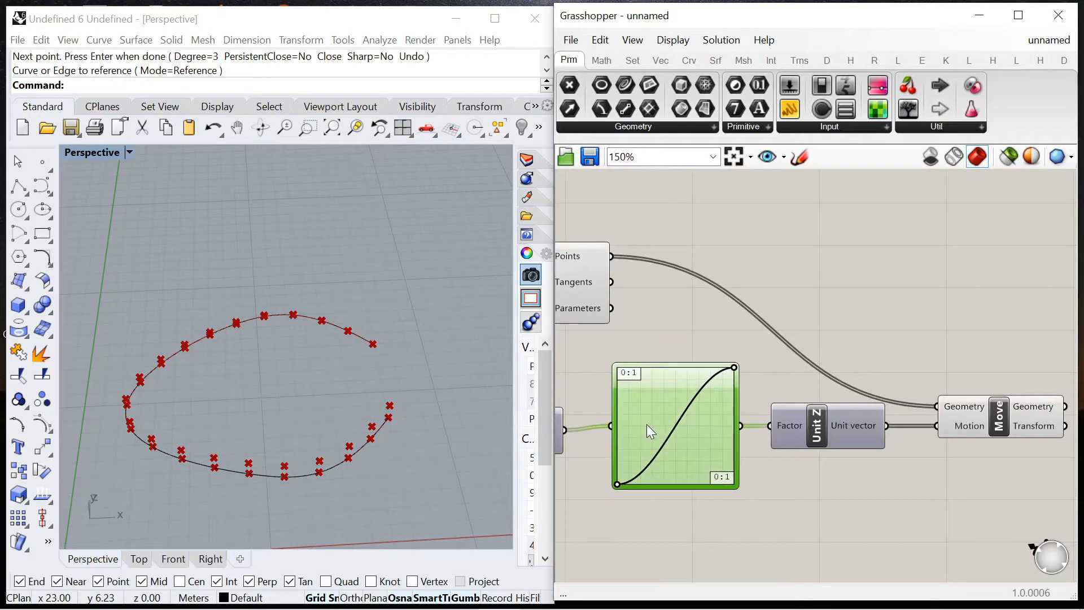
scroll(946, 416, "down", 3)
scroll(794, 420, "up", 3)
Reposition the Unit Z and Move components to leave space after the Graph Mapper.
left_click_drag(849, 419, 862, 416)
scroll(582, 365, "down", 3)
scroll(966, 385, "up", 3)
left_click_drag(1007, 487, 559, 376)
left_click_drag(683, 403, 733, 401)
left_click(635, 341)
scroll(635, 341, "down", 4)
scroll(732, 346, "up", 2)
left_click_drag(733, 346, 839, 348)
left_click(869, 441)
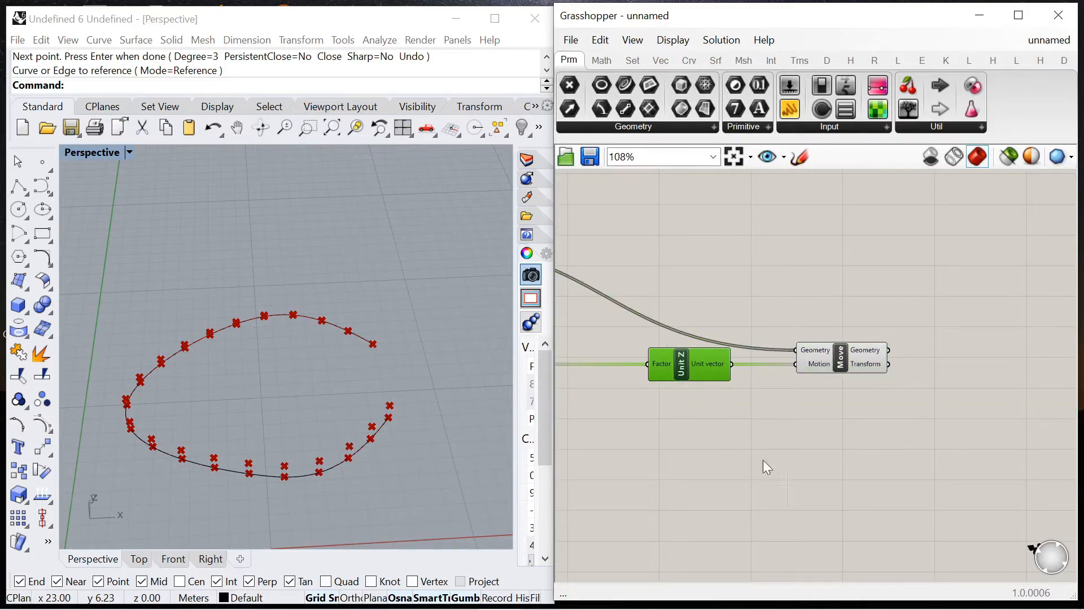
Add a Multiplication component and feed the Graph Mapper output into its A input.
scroll(762, 454, "up", 1)
double_click(736, 438)
type("mult")
left_click(728, 398)
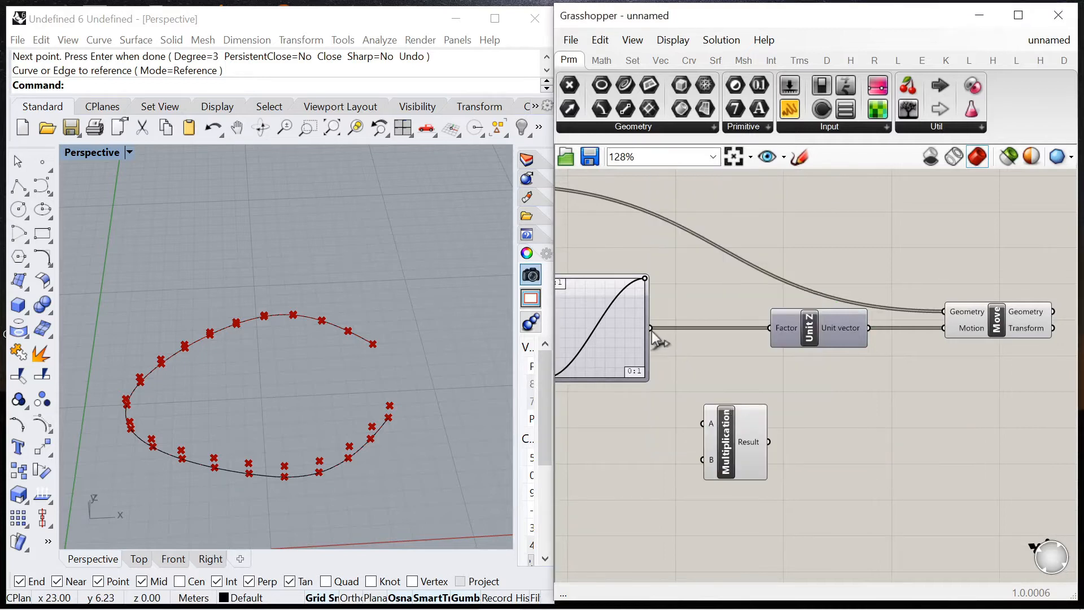
Add a panel containing 10 and connect it to Multiplication's B input.
double_click(594, 458)
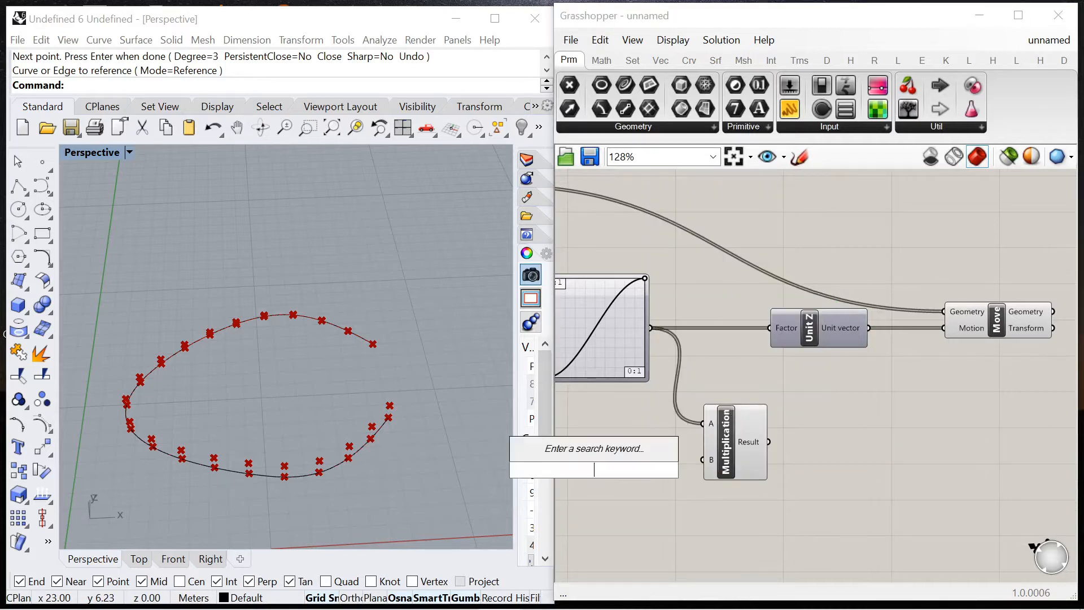
type("\"")
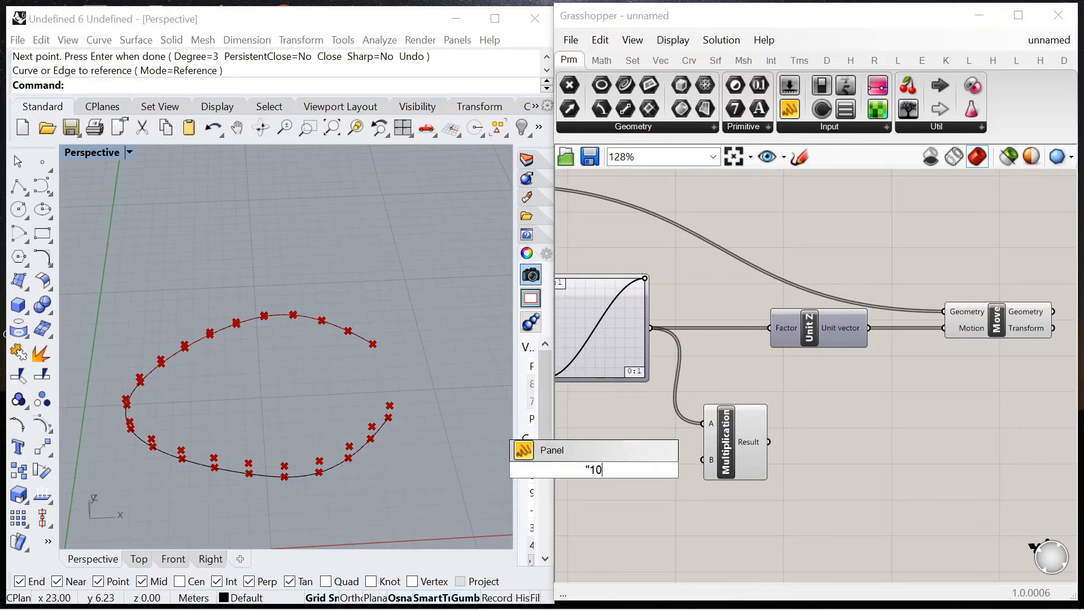
type("10")
key("Return")
left_click_drag(694, 470, 700, 461)
Connect the Multiplication result to Unit Z's Factor and arrange Multiplication and its panel beside the Graph Mapper.
mouse_move(769, 441)
left_mouse_down()
mouse_move(787, 401)
mouse_move(769, 328)
left_mouse_up()
left_click_drag(735, 430, 717, 342)
scroll(677, 385, "down", 3)
scroll(676, 385, "up", 4)
left_click_drag(702, 499, 738, 432)
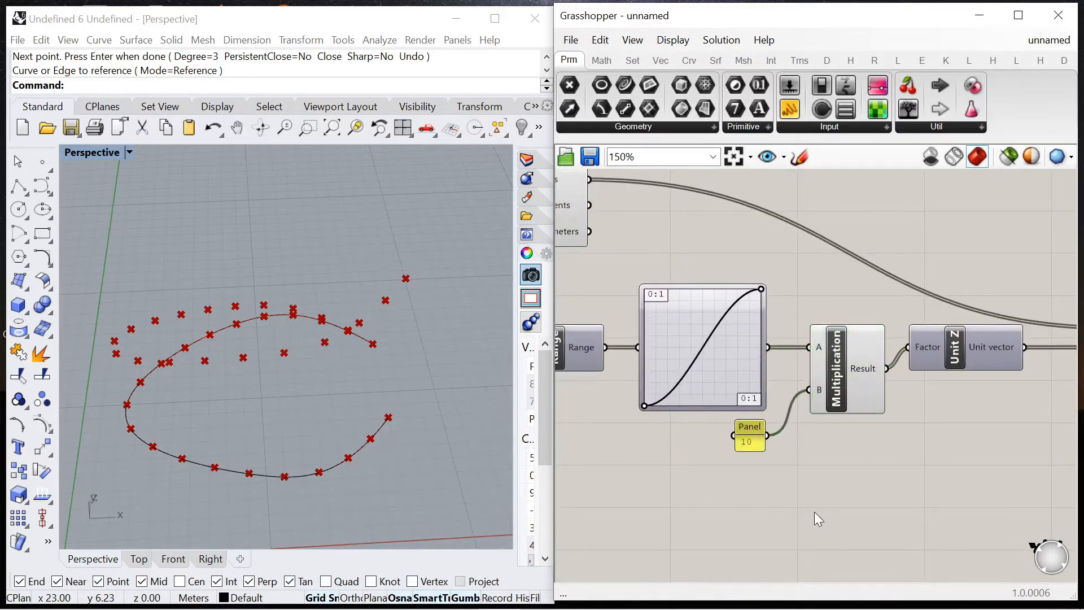
Reshape the Graph Mapper curve into a wave that peaks near the middle of its range.
right_click_drag(739, 402, 849, 445)
scroll(851, 446, "up", 1)
left_click_drag(737, 449, 737, 406)
left_click_drag(873, 311, 775, 310)
right_click_drag(319, 437, 248, 388)
left_click_drag(776, 312, 803, 312)
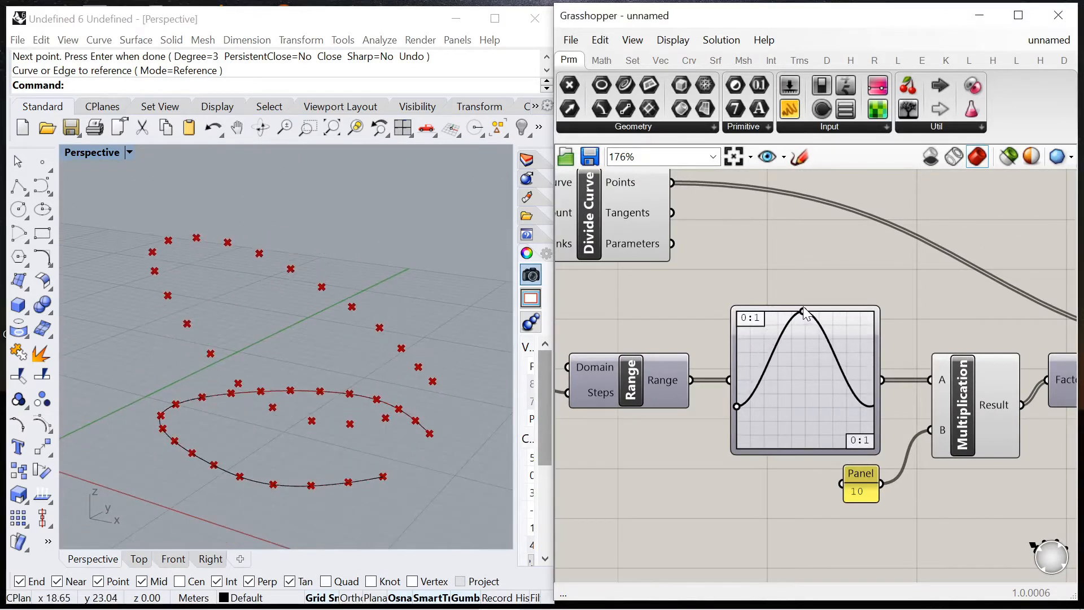
Soften the Graph Mapper wave by lowering its central peak and shifting its low handle inward from the graph's edge.
left_click_drag(737, 406, 751, 394)
left_click_drag(804, 310, 807, 347)
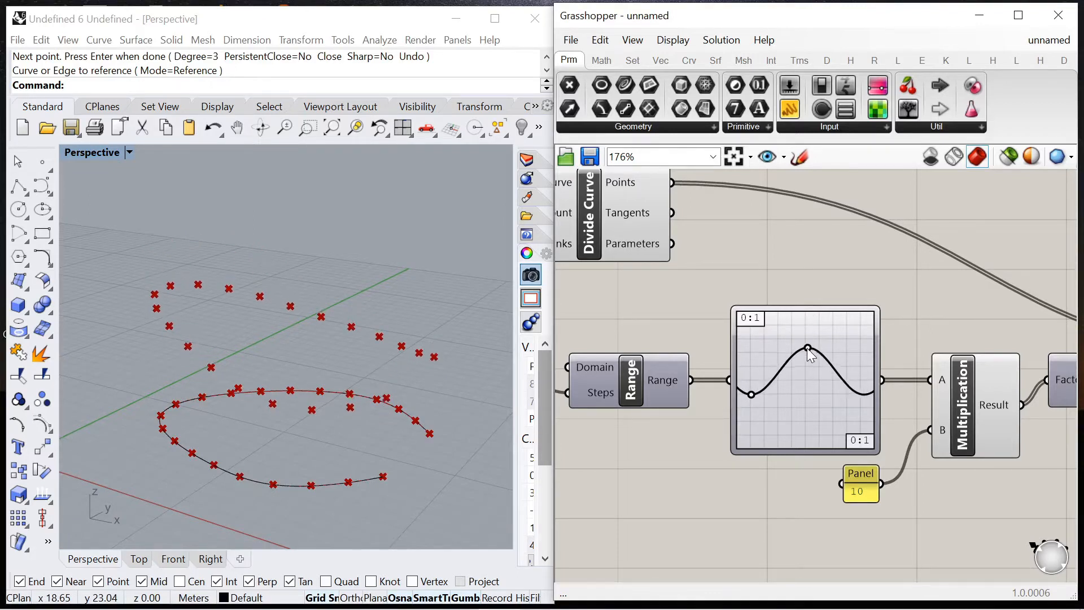
left_click_drag(752, 395, 757, 403)
right_click_drag(271, 462, 366, 456)
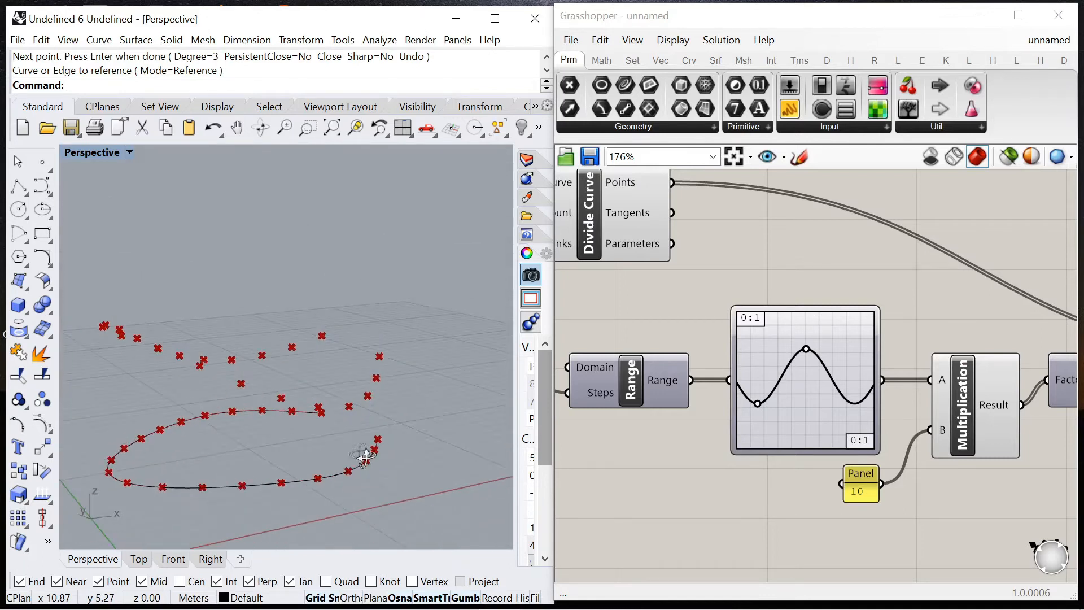
left_click(755, 405)
left_click_drag(755, 405, 754, 413)
right_click_drag(281, 427, 228, 462)
Add an Interpolate component and connect Move's Geometry output to its Vertices input.
scroll(739, 393, "down", 8)
scroll(865, 389, "up", 4)
scroll(864, 388, "up", 4)
left_click(855, 384)
left_click(879, 461)
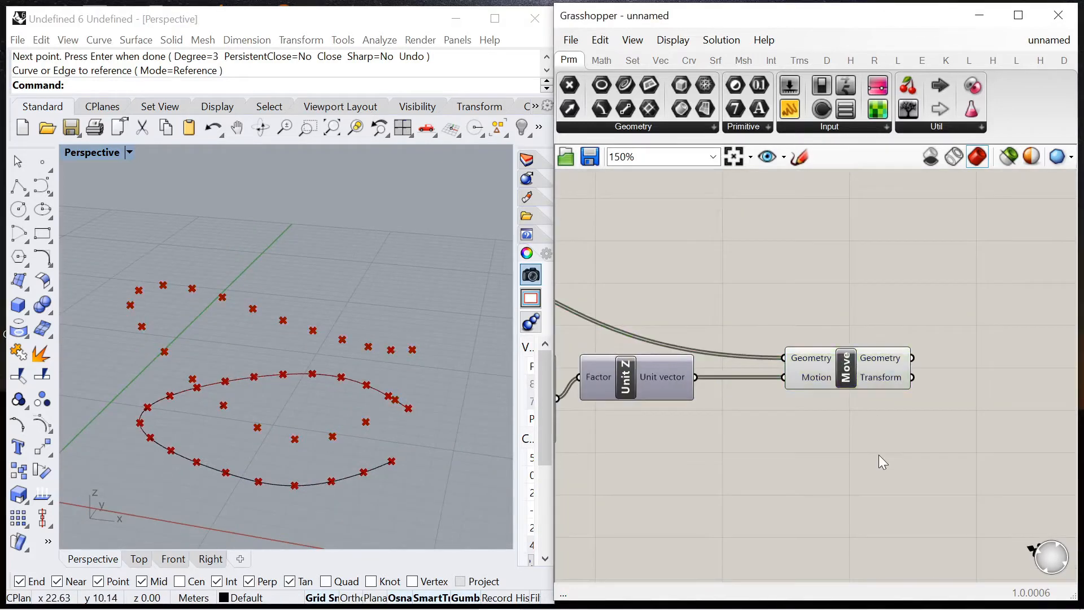
scroll(853, 418, "down", 4)
scroll(828, 379, "up", 4)
double_click(826, 375)
type("interpolate")
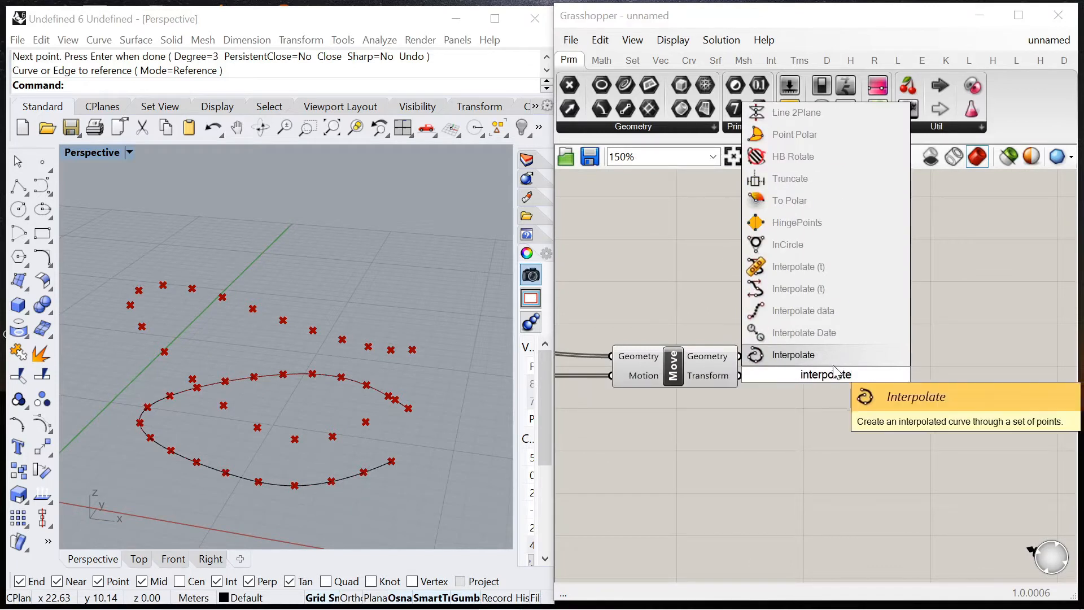
key("Return")
left_click_drag(740, 357, 767, 349)
scroll(768, 346, "down", 5)
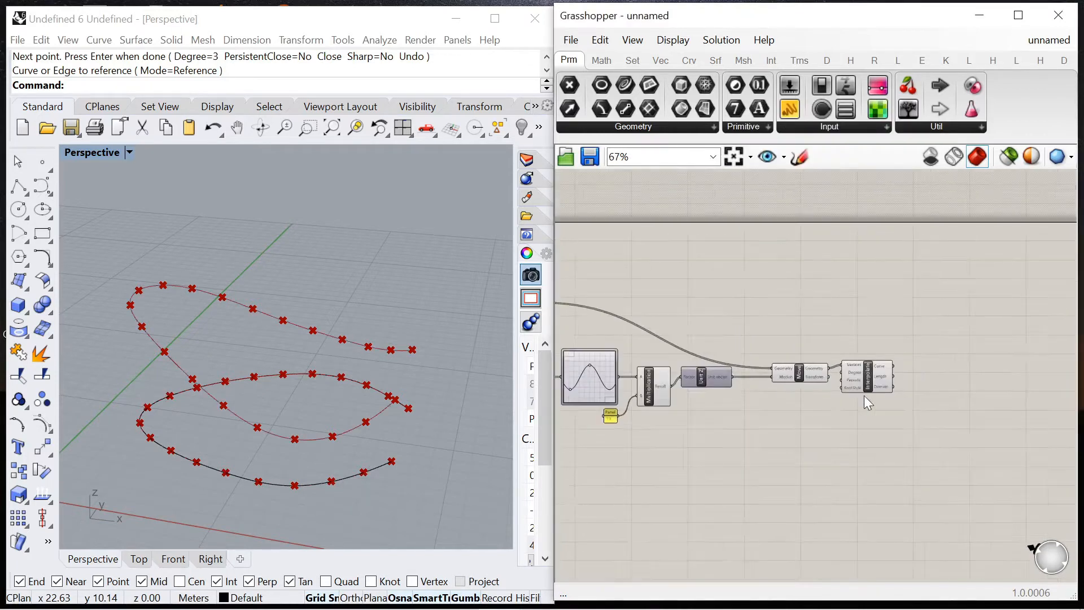
Turn off the preview of all components before Interpolate, leaving only the interpolated curve displayed by the definition.
left_click_drag(799, 444, 611, 337)
middle_click(630, 281)
left_click(662, 308)
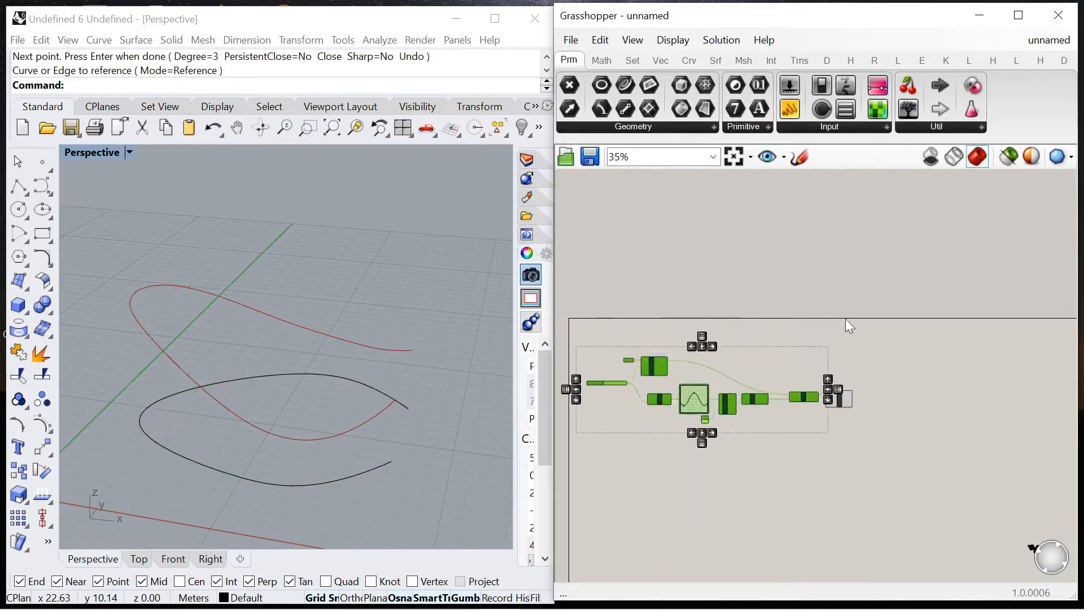
left_click(844, 317)
scroll(842, 403, "up", 5)
left_click(827, 358)
left_click(791, 449)
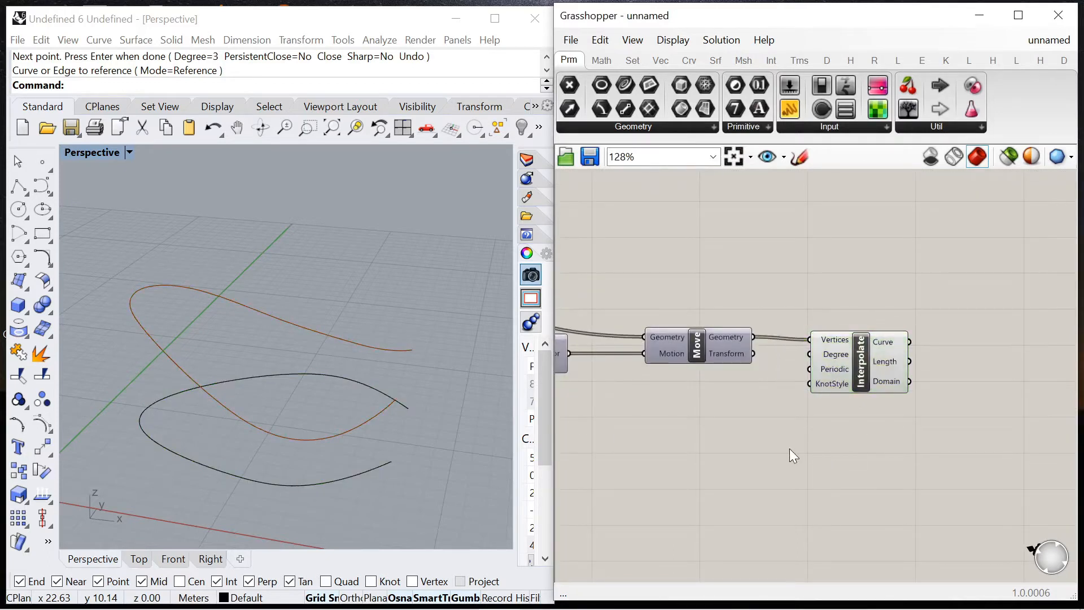
Internalise the drawn curve in the Curve parameter and delete the original curve from the Rhino viewport.
scroll(840, 333, "down", 5)
scroll(604, 309, "up", 4)
right_click(604, 308)
left_click(632, 218)
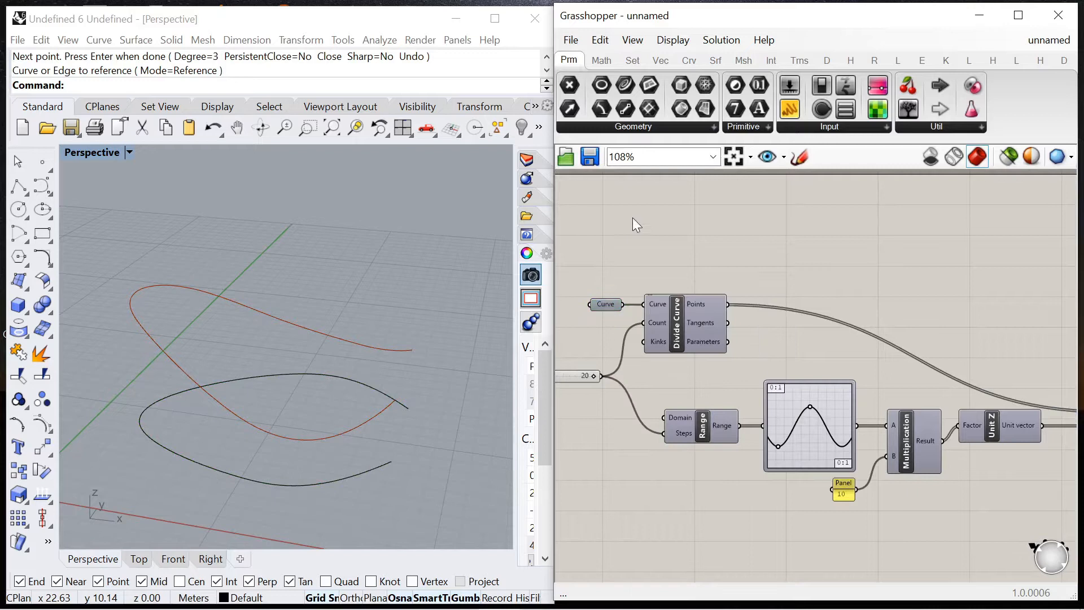
left_click(327, 480)
key("Delete")
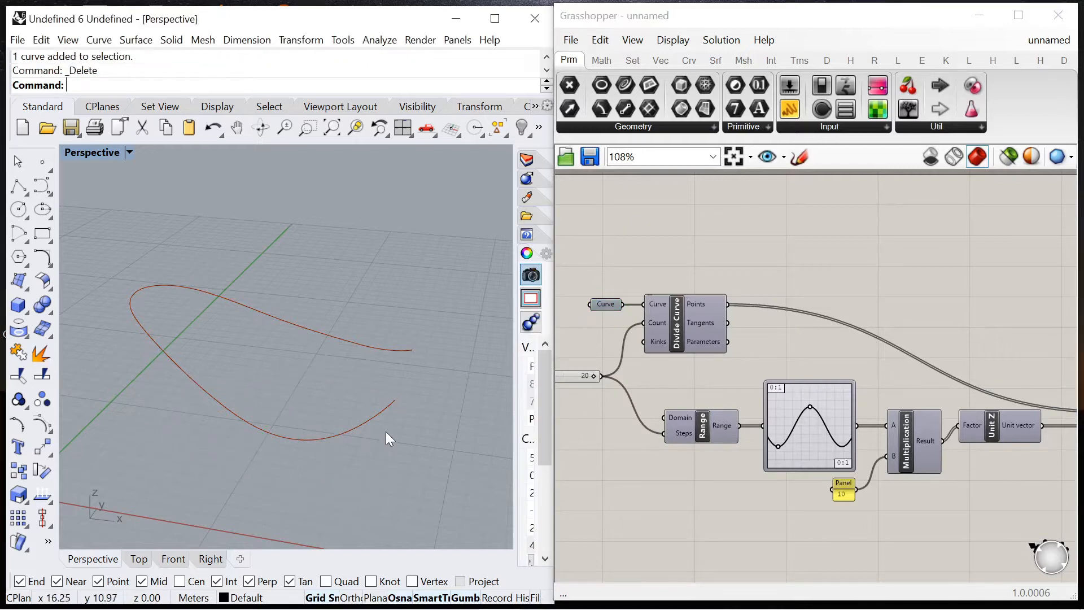
Add a Divide Curve component after Interpolate and connect the interpolated curve to its Curve input.
right_click_drag(310, 391, 372, 400)
scroll(932, 411, "down", 6)
scroll(884, 438, "up", 7)
double_click(884, 438)
type("divide")
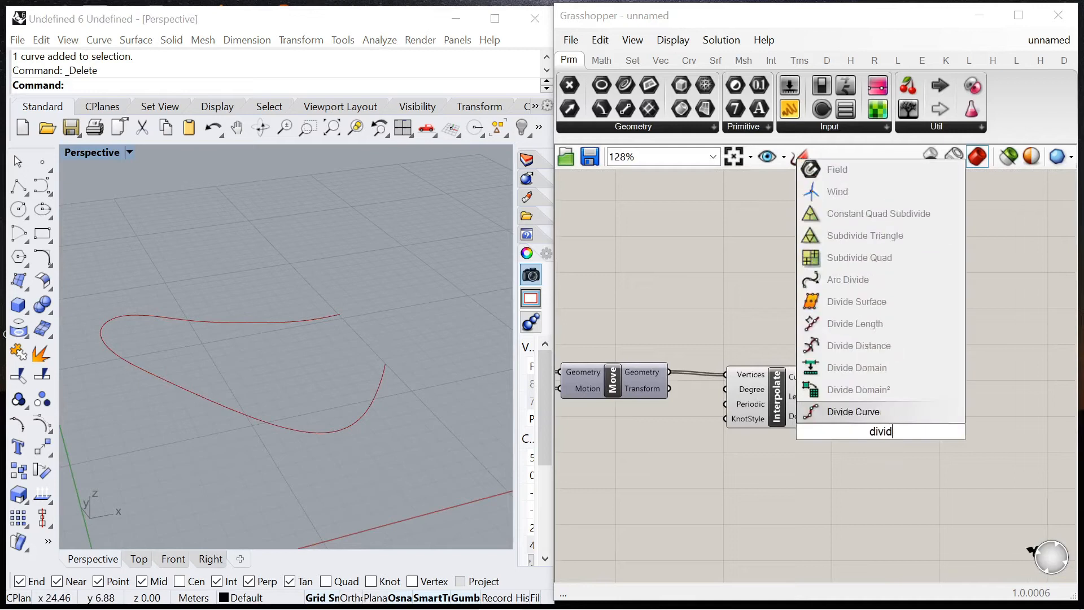
left_click(873, 415)
left_click_drag(824, 376, 953, 402)
Create a number slider from 0 to 30, connect it to the new Divide Curve's Count, and place it below Interpolate.
double_click(835, 496)
type("0<")
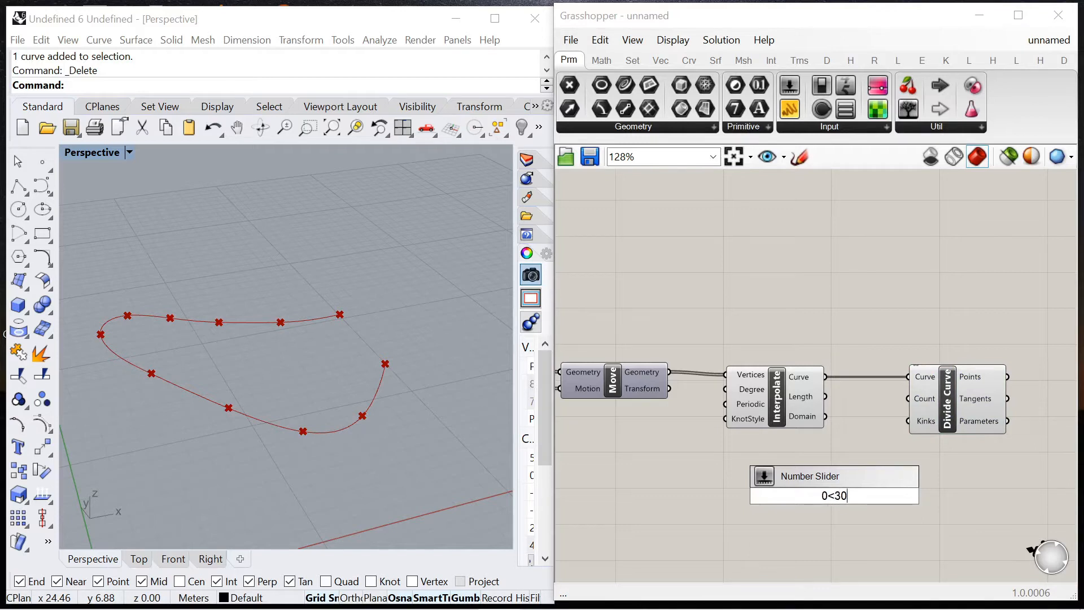
type("30")
key("Return")
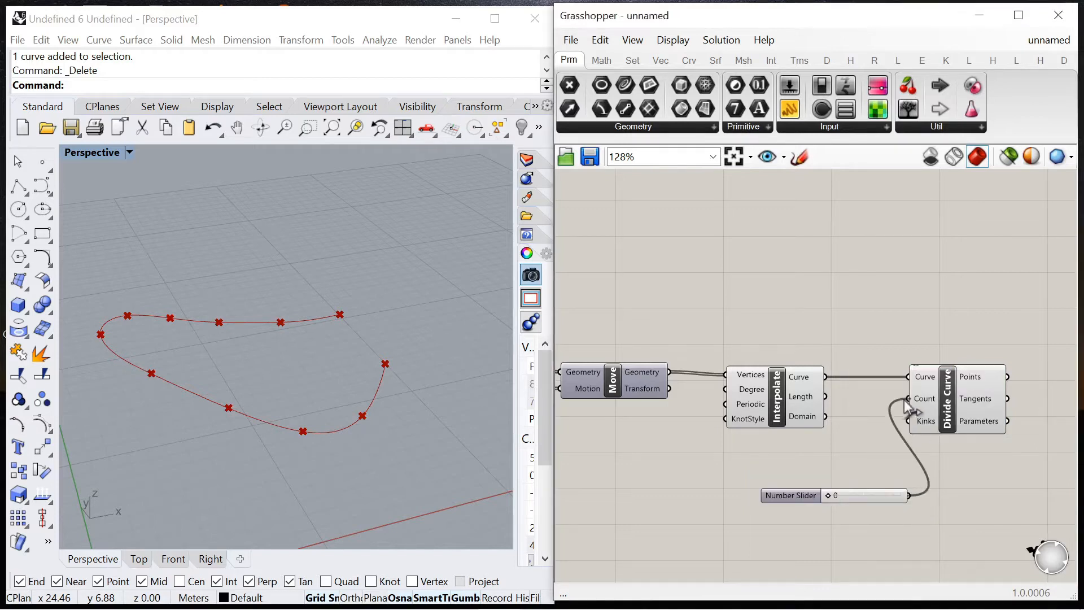
left_click_drag(937, 411, 938, 455)
left_click_drag(795, 495, 736, 456)
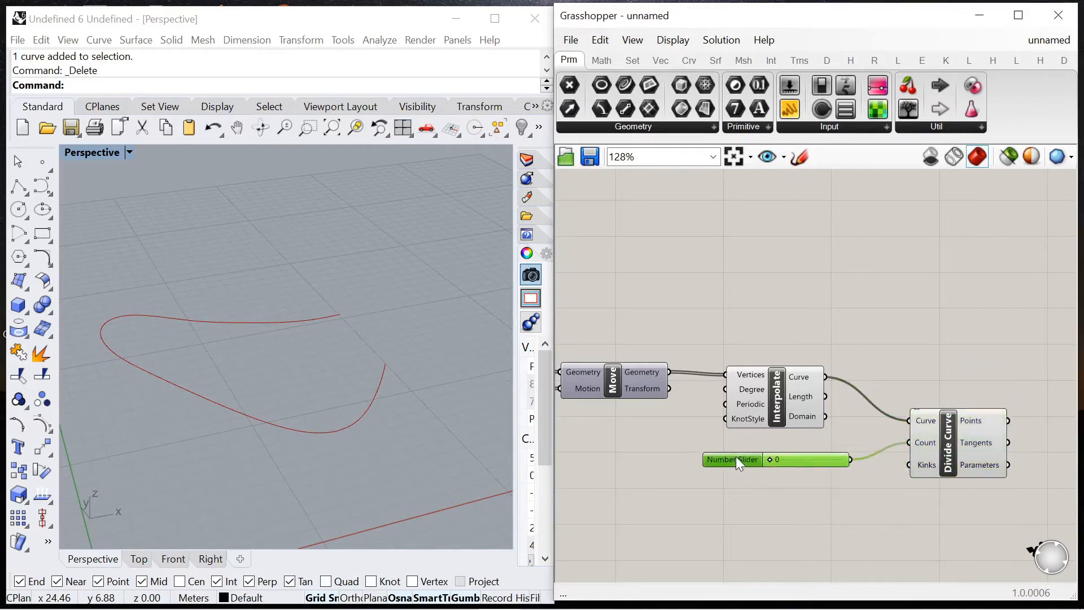
Raise the division slider's maximum to 50 and set its value to 40.
left_click(955, 453)
scroll(792, 454, "up", 3)
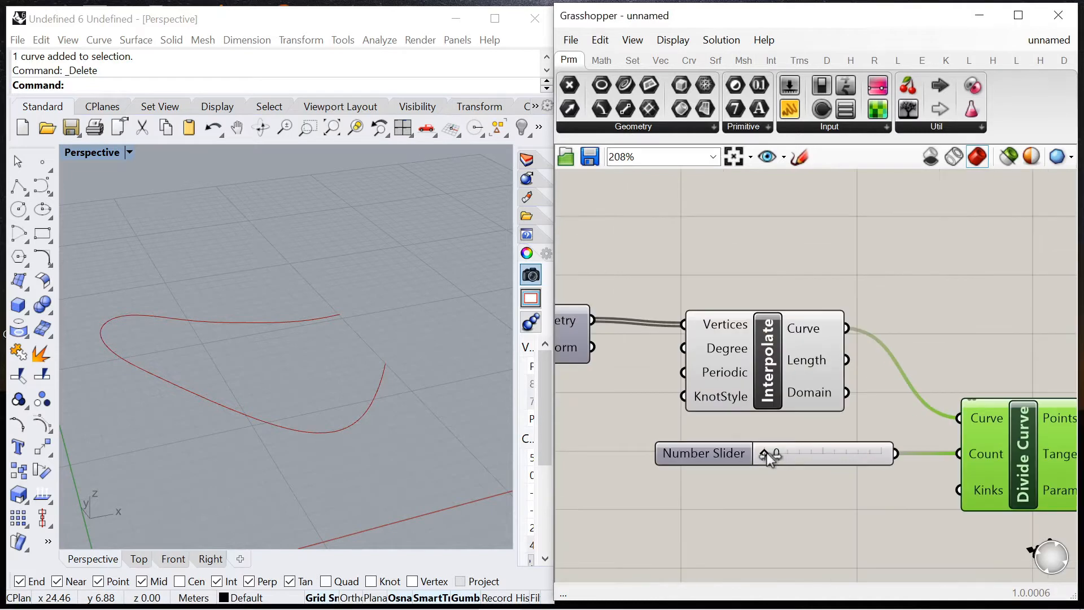
left_click_drag(769, 458, 904, 462)
double_click(717, 451)
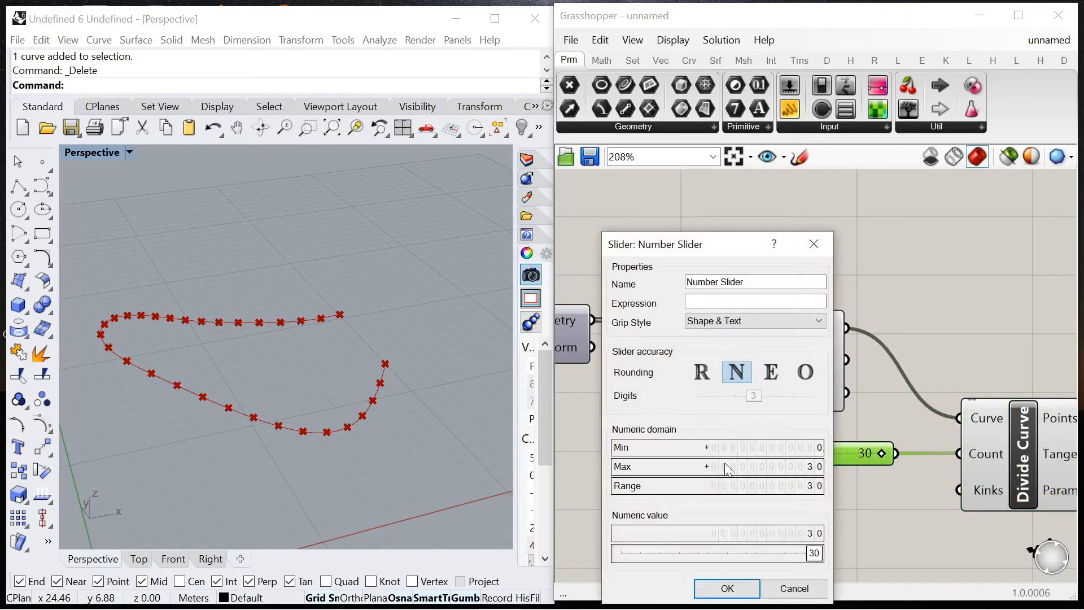
double_click(713, 469)
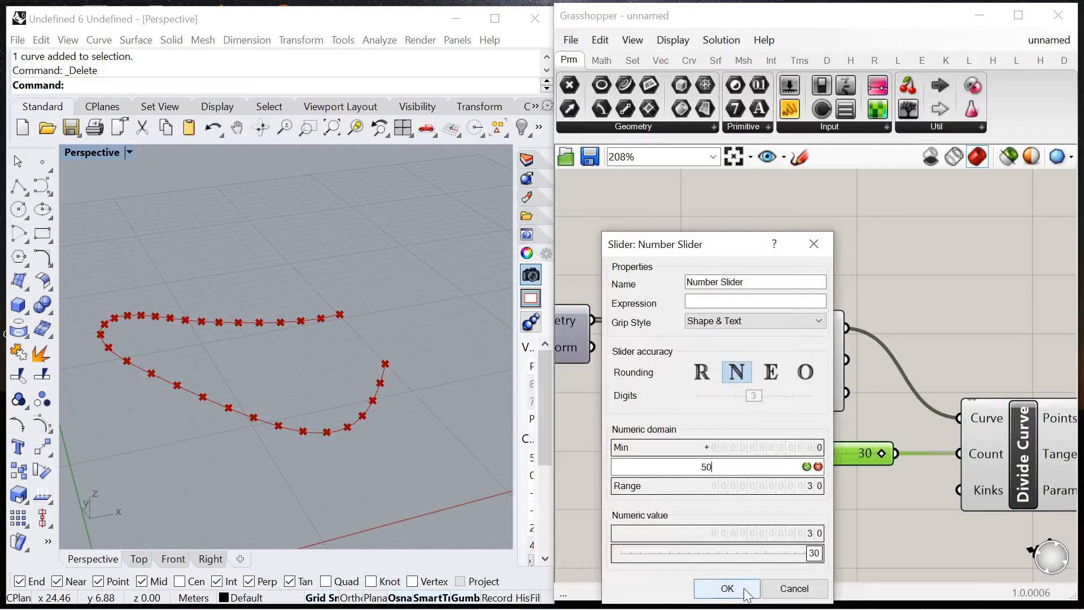
left_click(744, 589)
left_click_drag(833, 456, 856, 457)
Examine the divided raised curve from several angles and highlight the original base curve for reference.
mouse_move(356, 403)
right_mouse_down()
mouse_move(321, 427)
mouse_move(322, 375)
mouse_move(365, 401)
right_mouse_up()
scroll(798, 398, "down", 5)
scroll(827, 412, "up", 5)
left_click(838, 302)
scroll(839, 302, "down", 4)
scroll(767, 360, "up", 2)
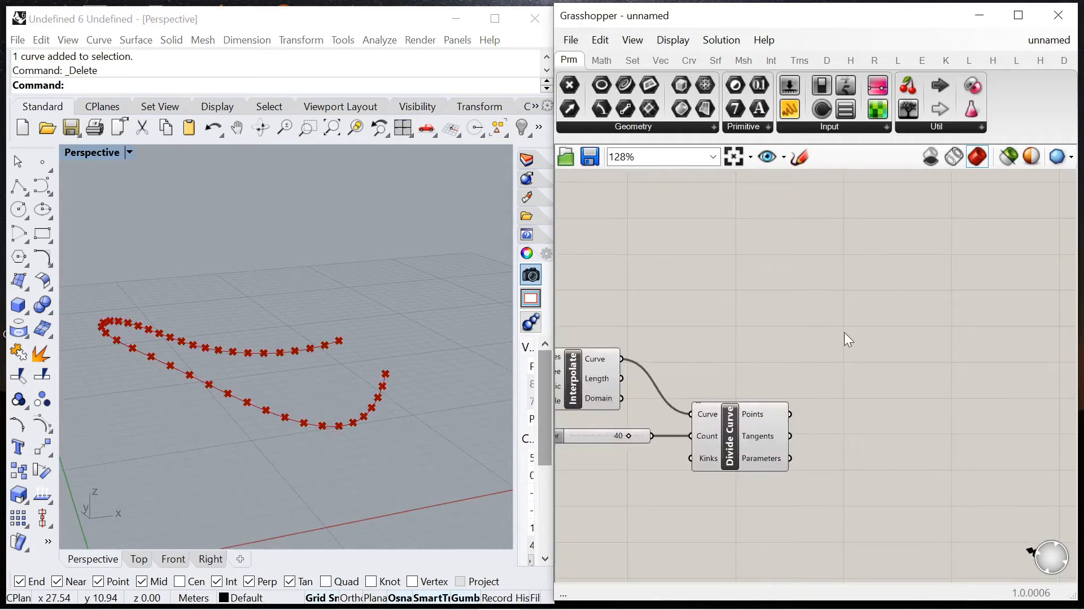
right_click_drag(413, 353, 266, 333)
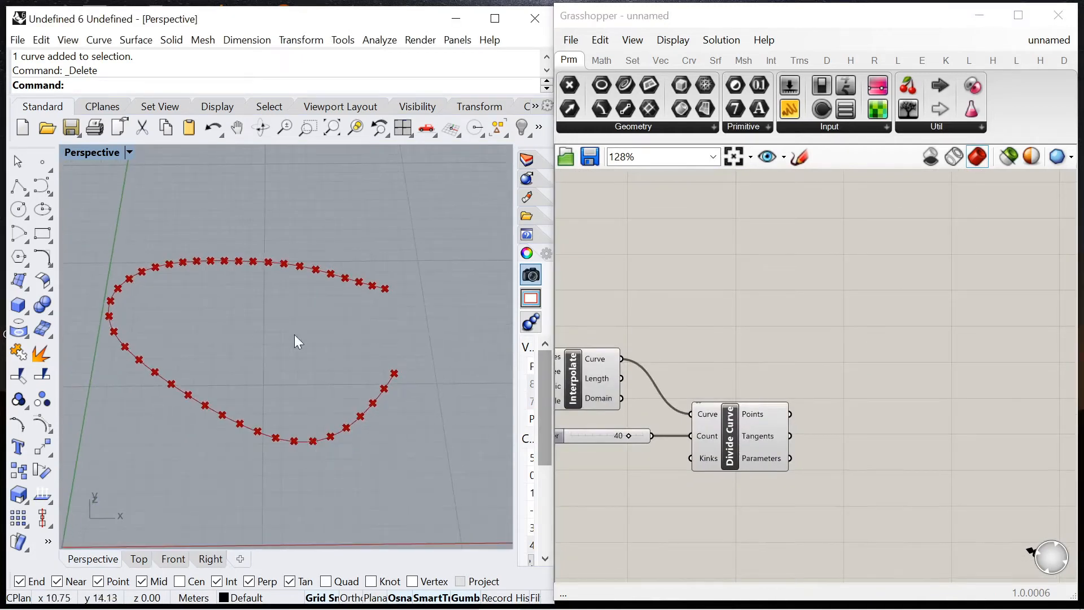
scroll(899, 336, "down", 7)
scroll(744, 310, "up", 8)
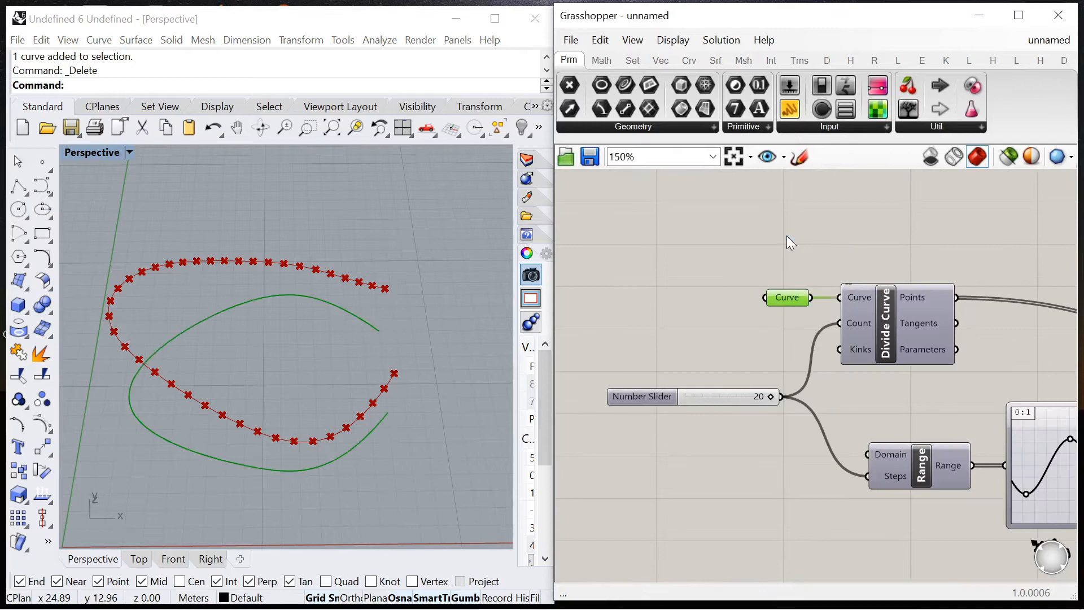
right_click_drag(345, 355, 358, 371)
Draw a small open C-shaped control-point curve of degree 3 inside the original base curve in Rhino.
left_click(47, 194)
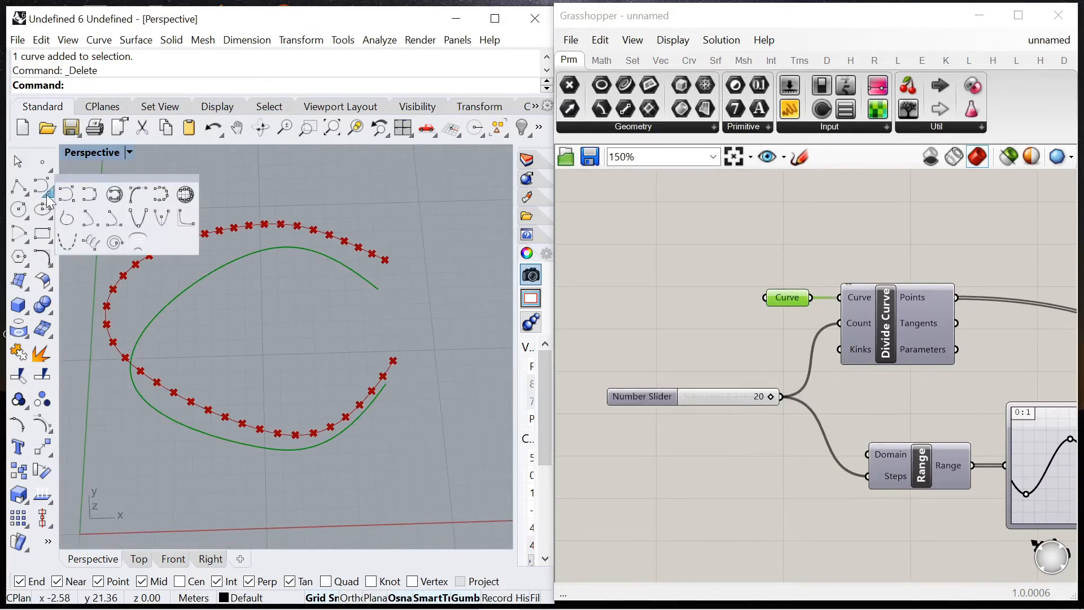
left_click(90, 202)
left_click(49, 193)
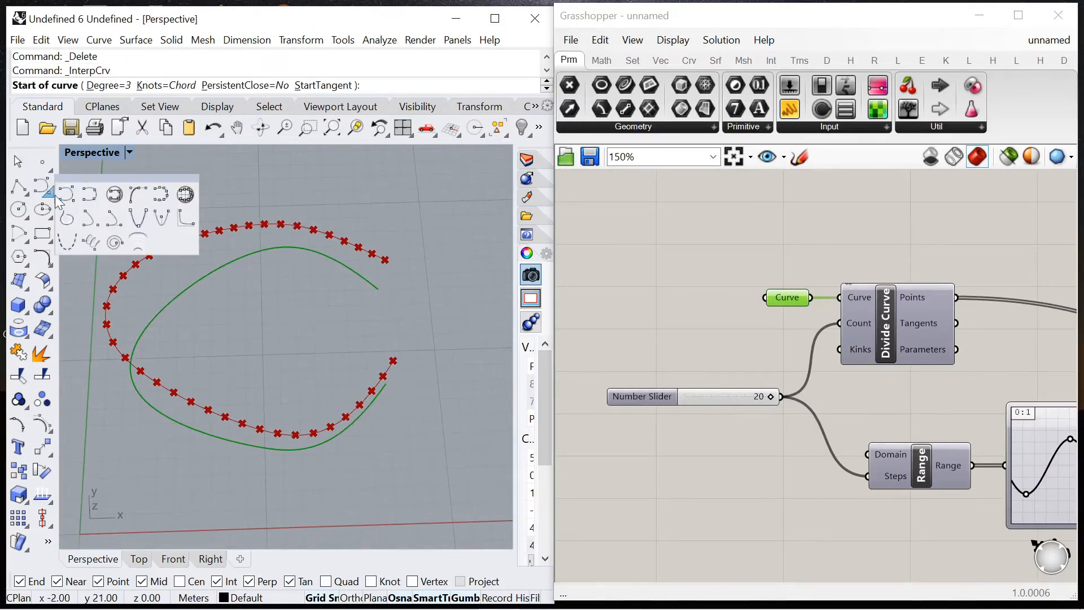
left_click(66, 195)
scroll(324, 308, "up", 2)
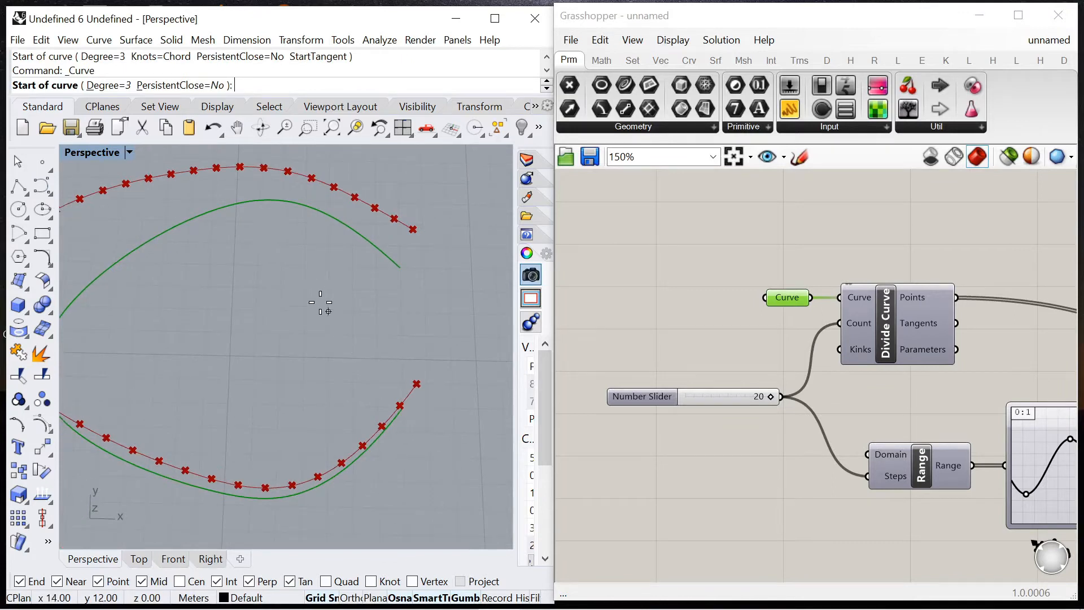
left_click(329, 310)
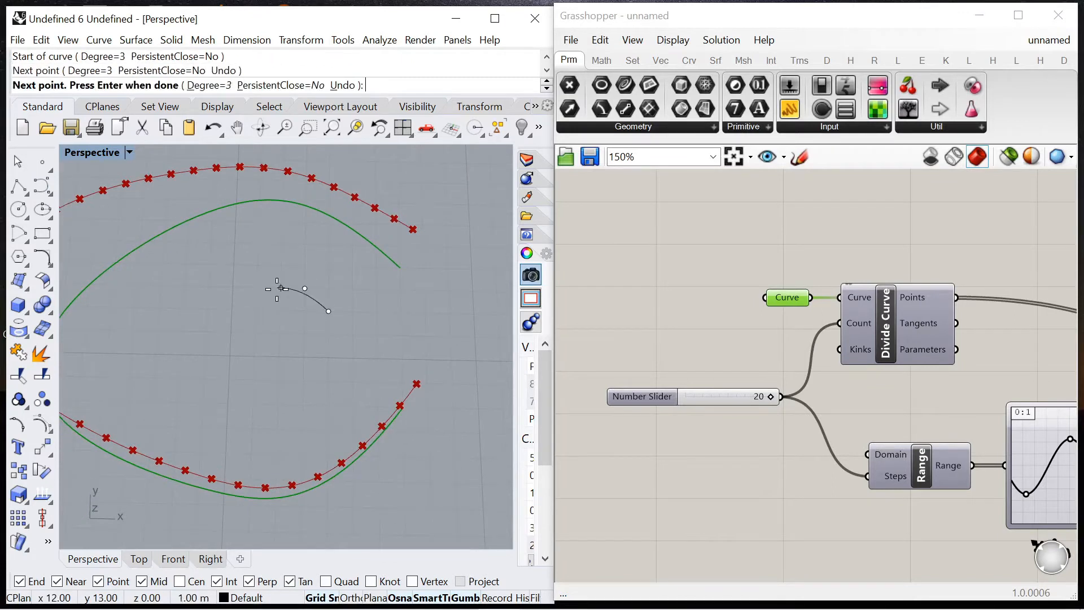
left_click(281, 288)
left_click(257, 310)
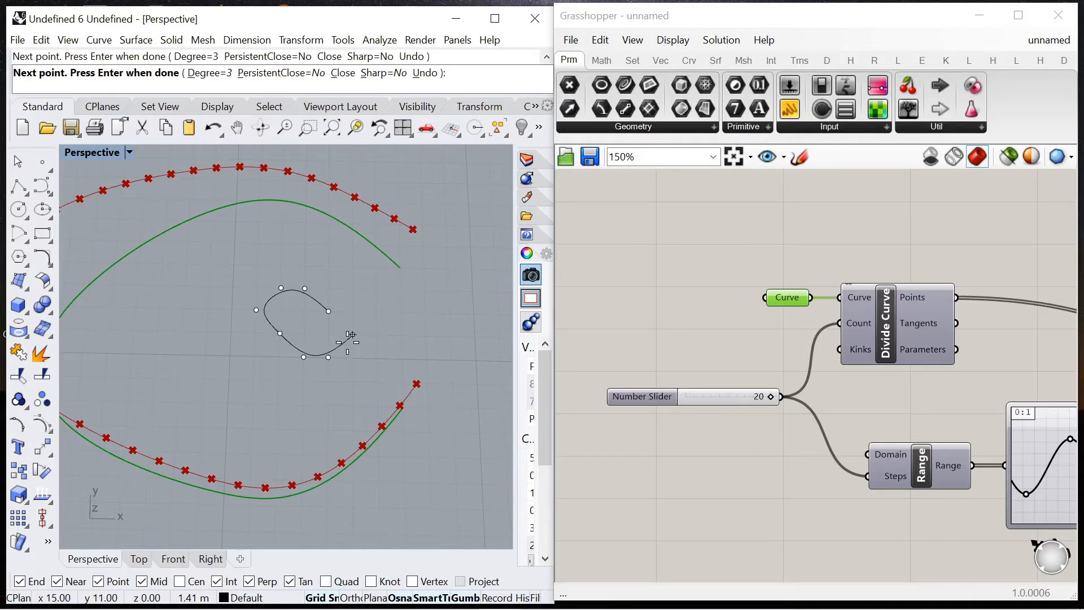
key("Return")
right_click_drag(382, 318, 340, 315)
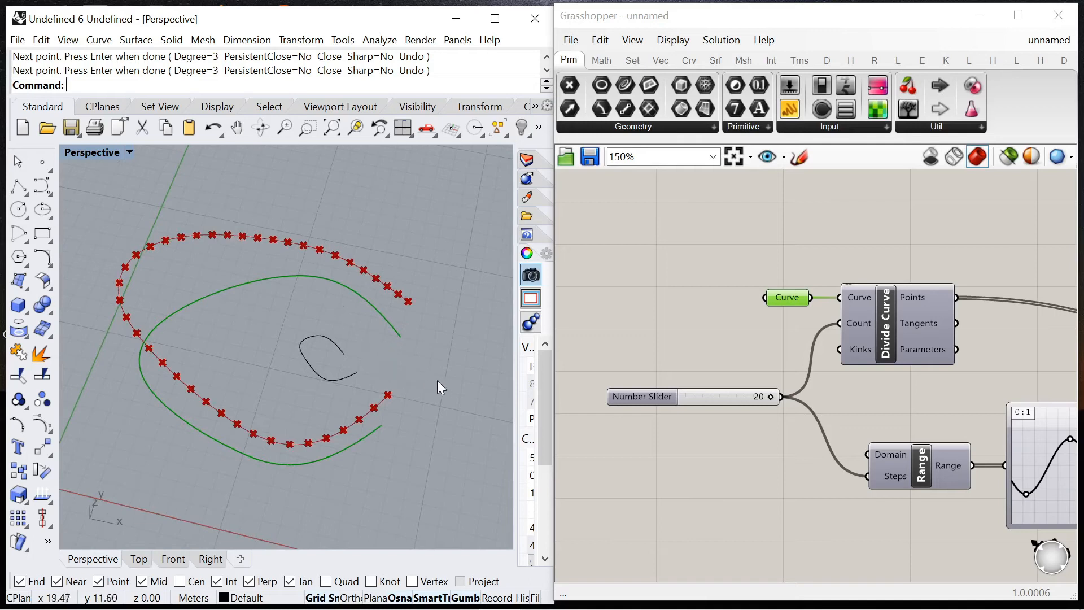
Add a Curve parameter near the last Divide Curve and store the small inner curve in it as internalised data.
scroll(674, 311, "down", 7)
right_click_drag(1044, 355, 820, 344)
scroll(821, 345, "up", 6)
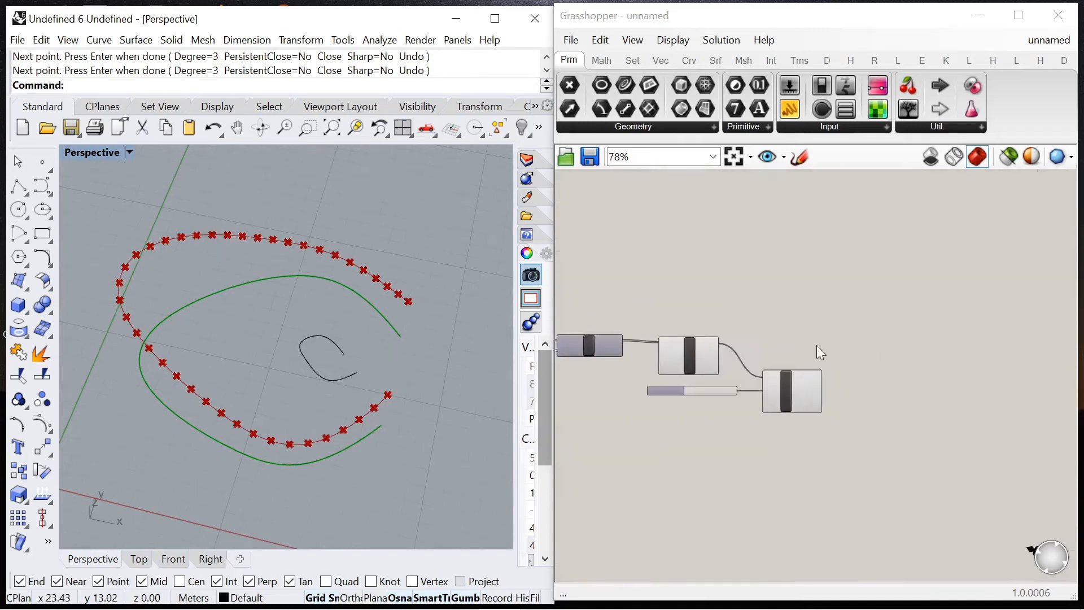
double_click(810, 318)
type("curve")
key("Return")
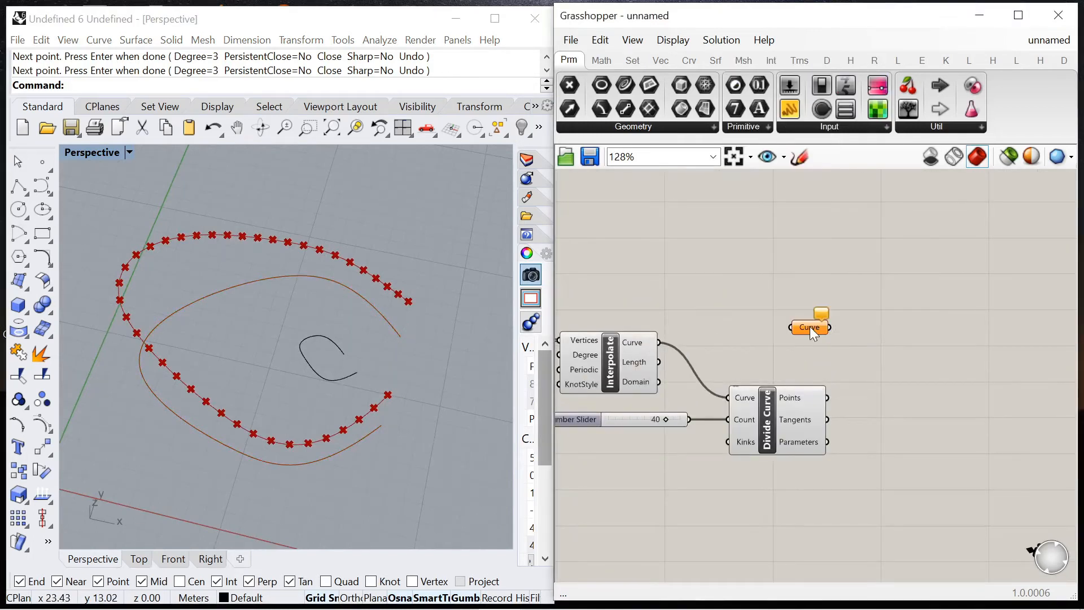
right_click(809, 326)
left_click(863, 491)
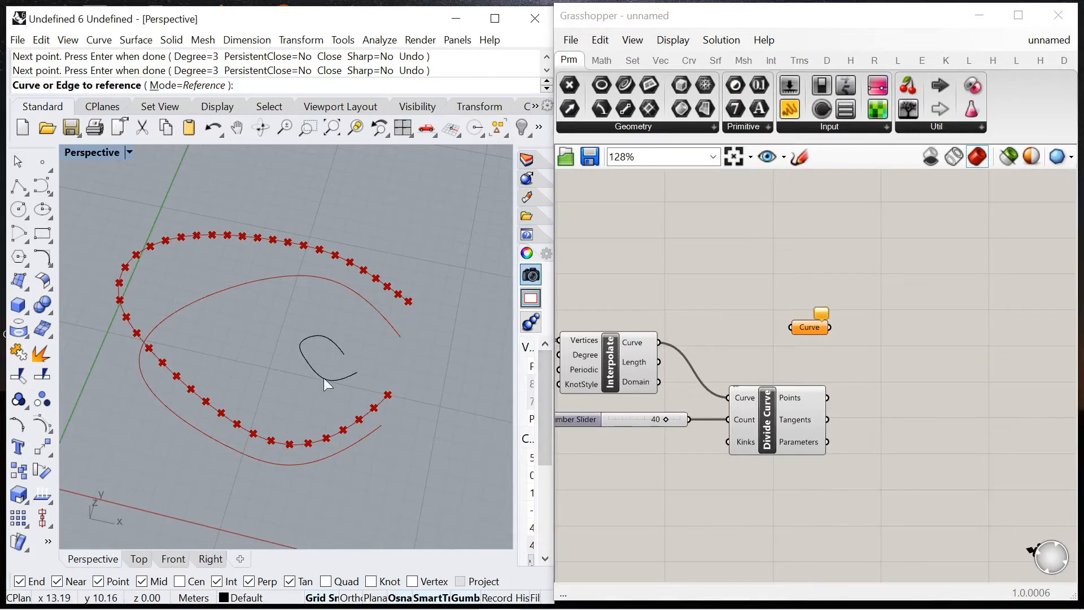
left_click(323, 378)
right_click(810, 327)
left_click(878, 558)
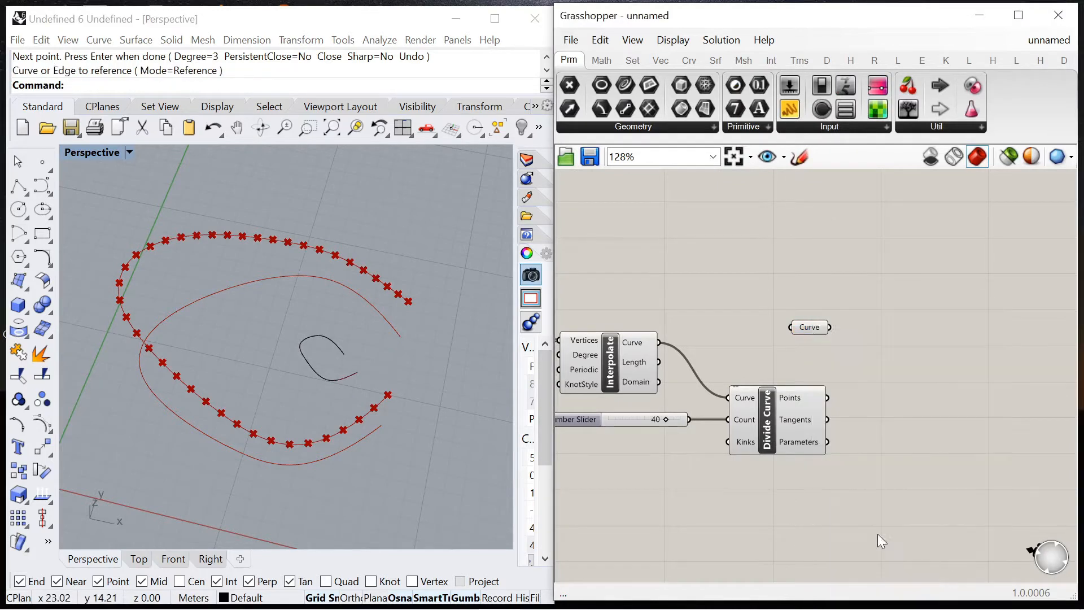
Add another Divide Curve component and connect the small inner curve's parameter to its Curve input.
double_click(803, 335)
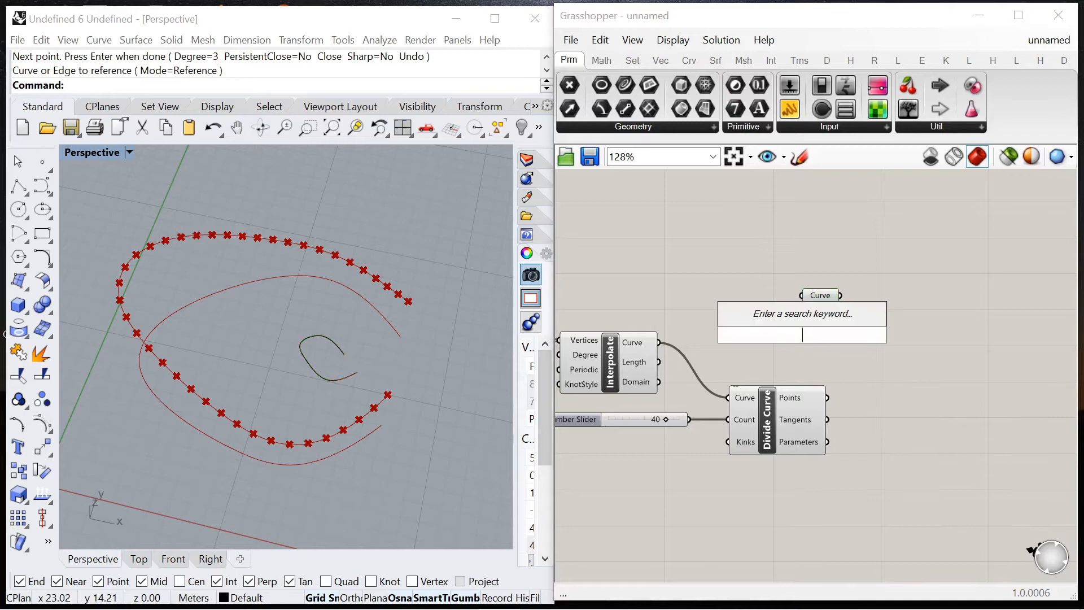
type("divide")
left_click(813, 316)
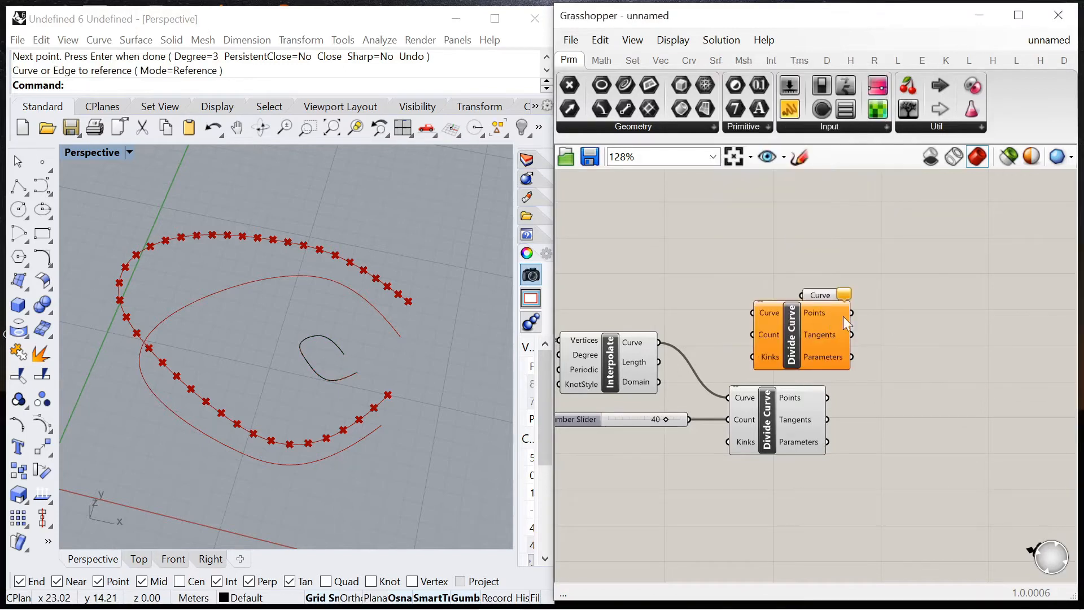
left_click_drag(756, 308, 875, 294)
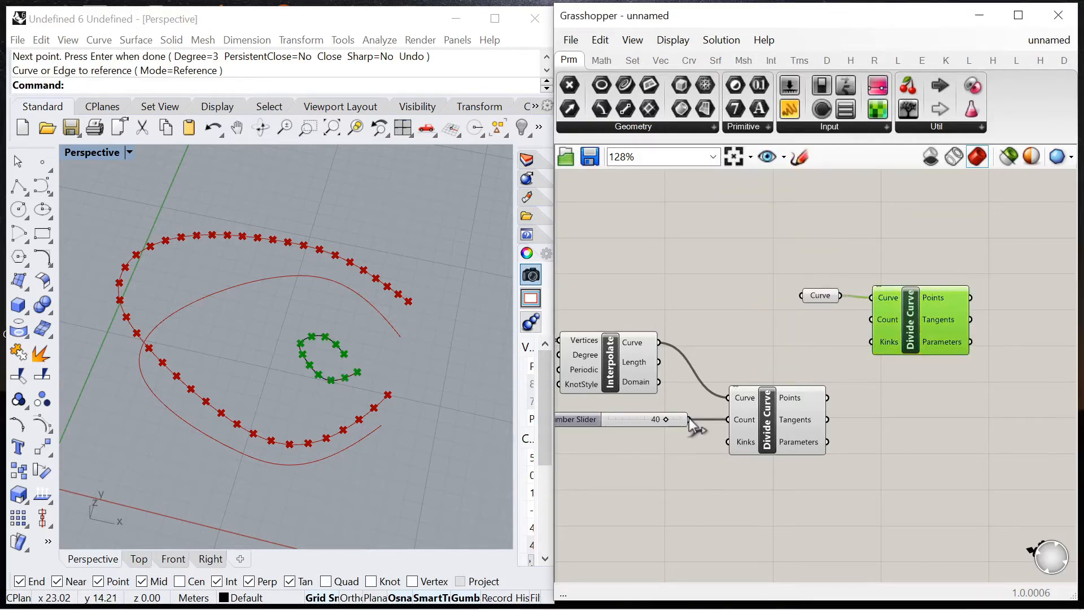
Feed the inner curve's Divide Curve Count from the shared 40-division slider and align both Divide Curve components vertically.
left_click_drag(797, 296, 751, 292)
left_click_drag(925, 330, 817, 325)
left_click_drag(707, 284, 646, 284)
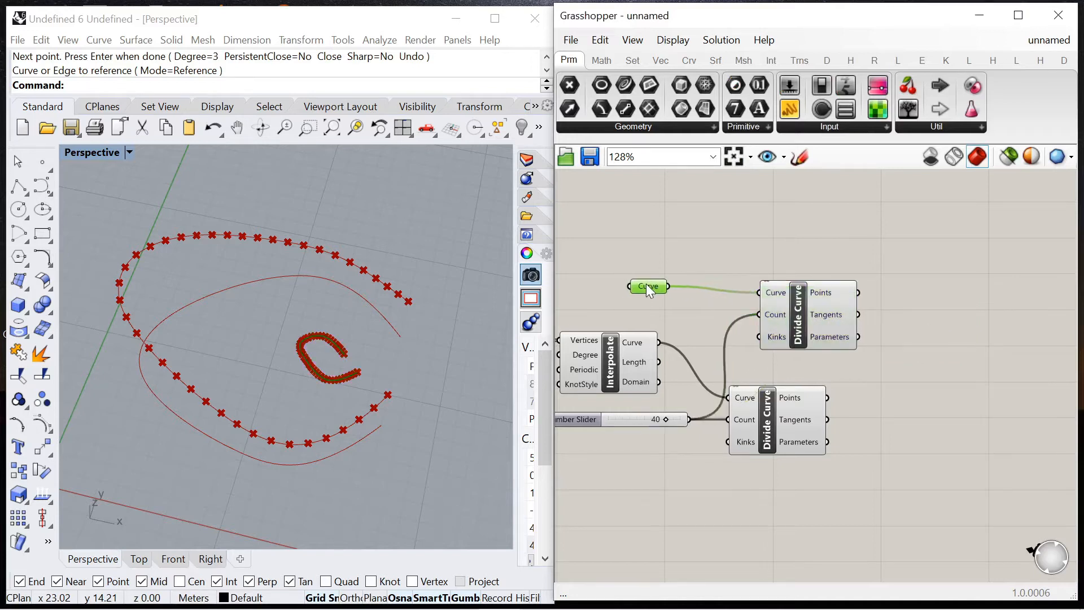
left_click_drag(786, 422, 812, 422)
left_click(929, 341)
scroll(341, 371, "up", 5)
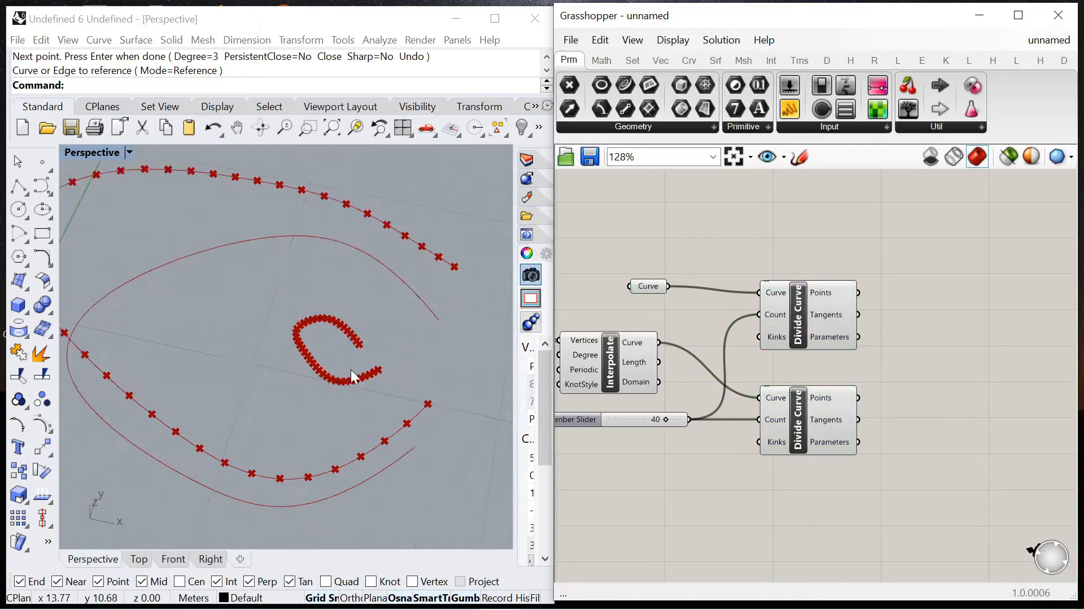
Set the shared number slider feeding both Divide Curve counts to 35.
scroll(739, 356, "up", 4)
left_click_drag(732, 342, 717, 347)
scroll(365, 418, "down", 5)
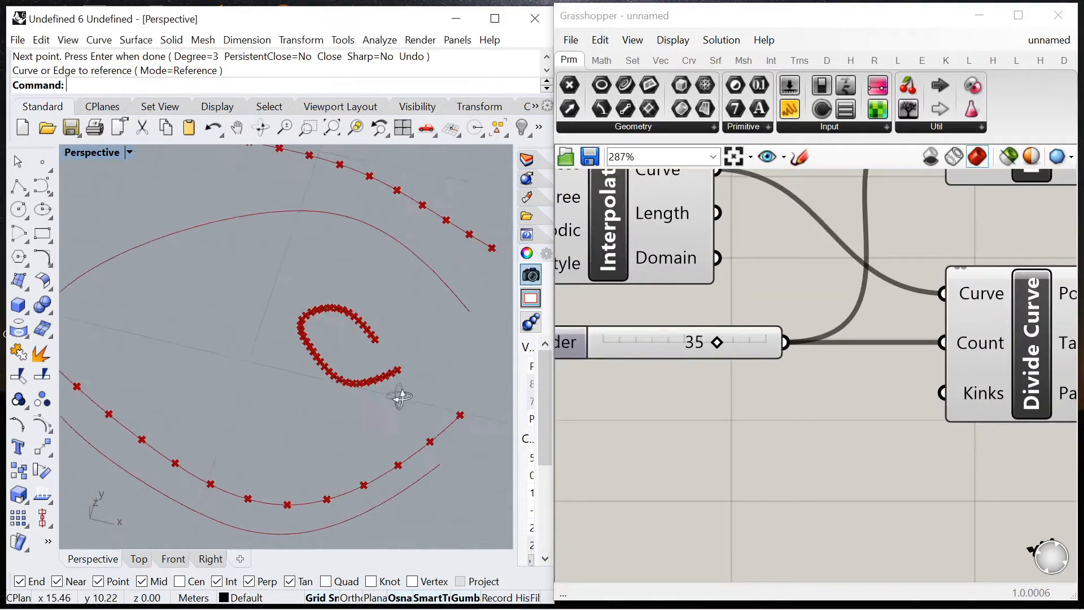
scroll(776, 368, "down", 5)
scroll(855, 347, "up", 3)
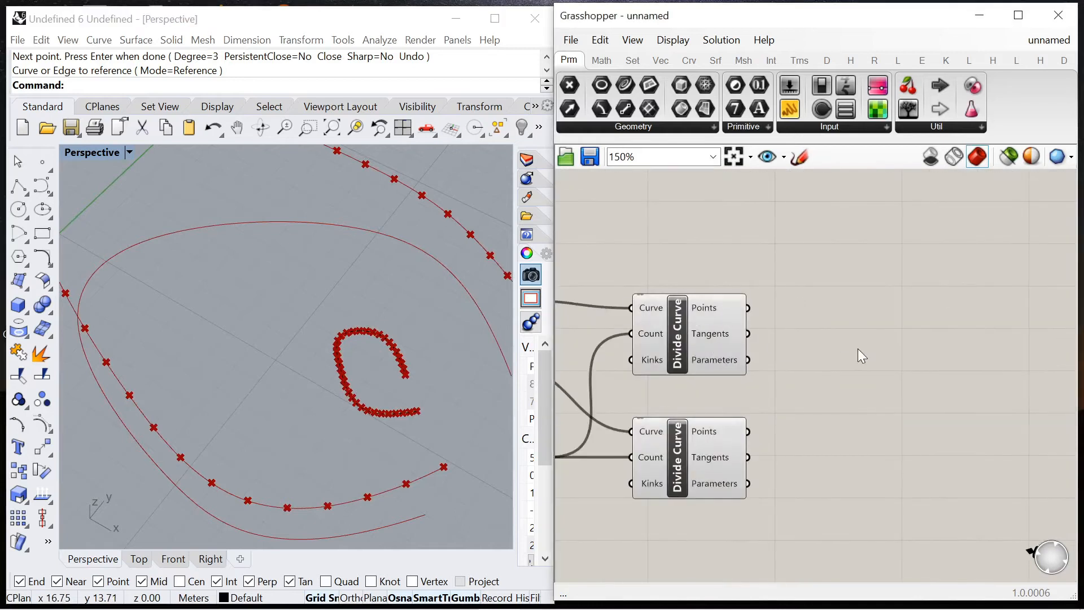
Add a Line component and connect the two Divide Curve Points outputs to its Start Point and End Point.
double_click(858, 348)
type("line")
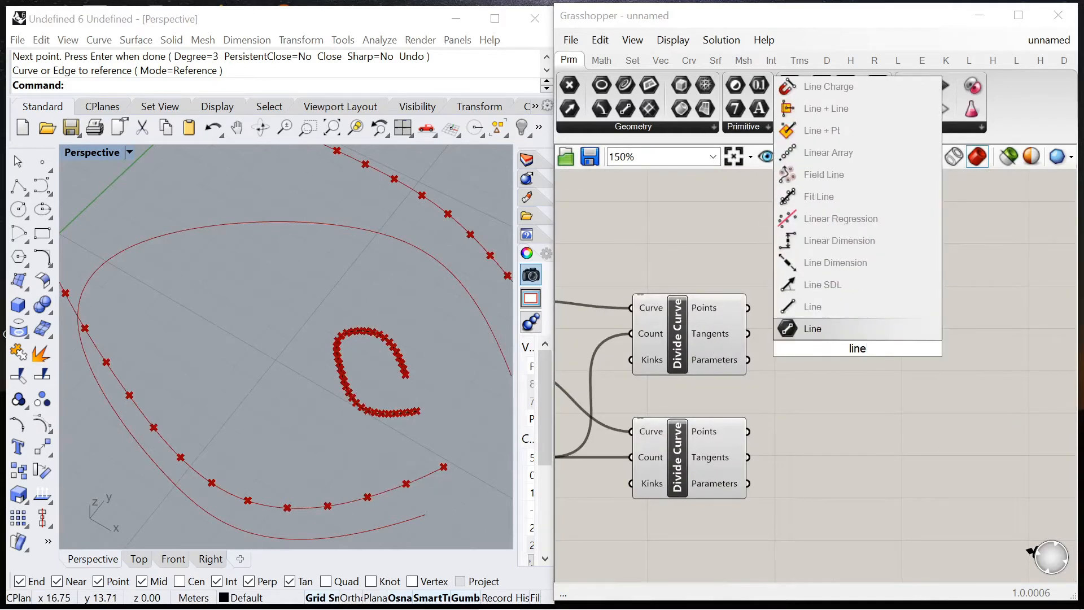
key("Return")
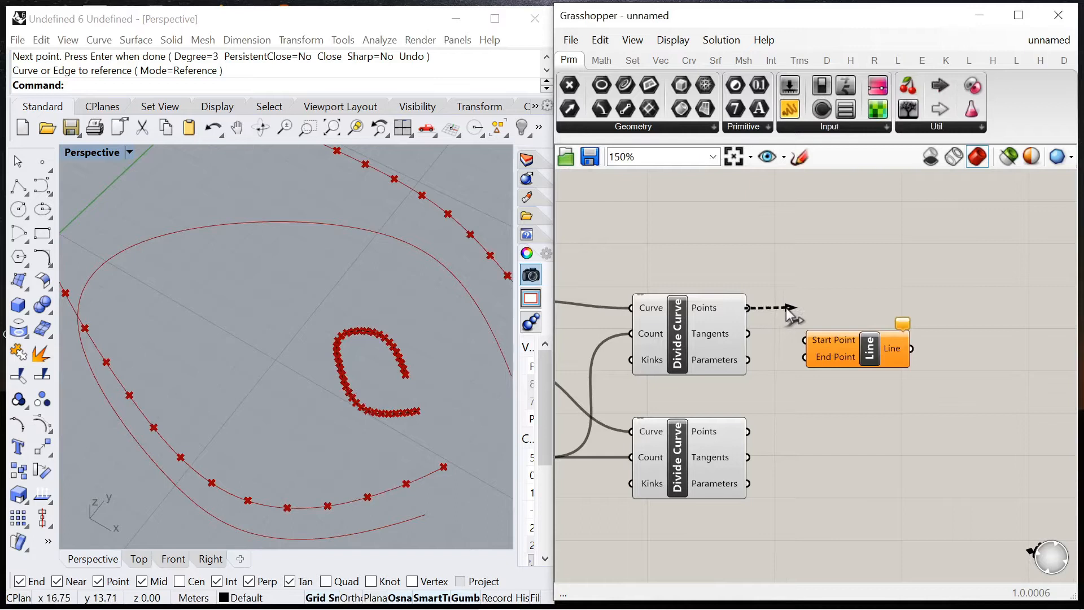
left_click_drag(814, 357, 890, 386)
scroll(271, 362, "down", 6)
right_click_drag(276, 378, 310, 293)
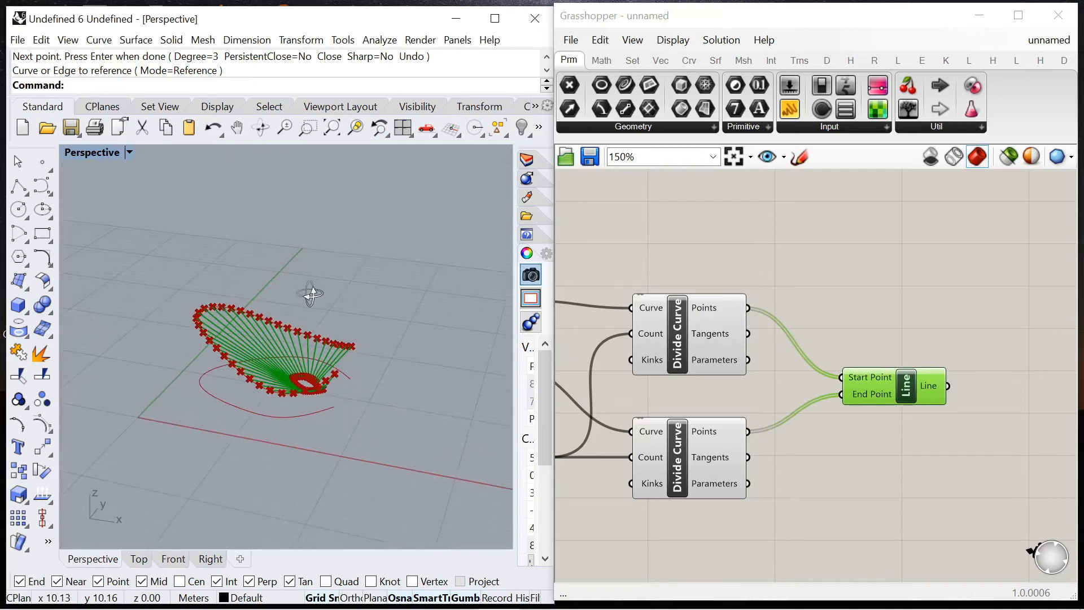
Reshape the Graph Mapper's sine curve with a higher peak and a raised low point near the start of the range.
scroll(1022, 340, "down", 5)
scroll(713, 323, "up", 8)
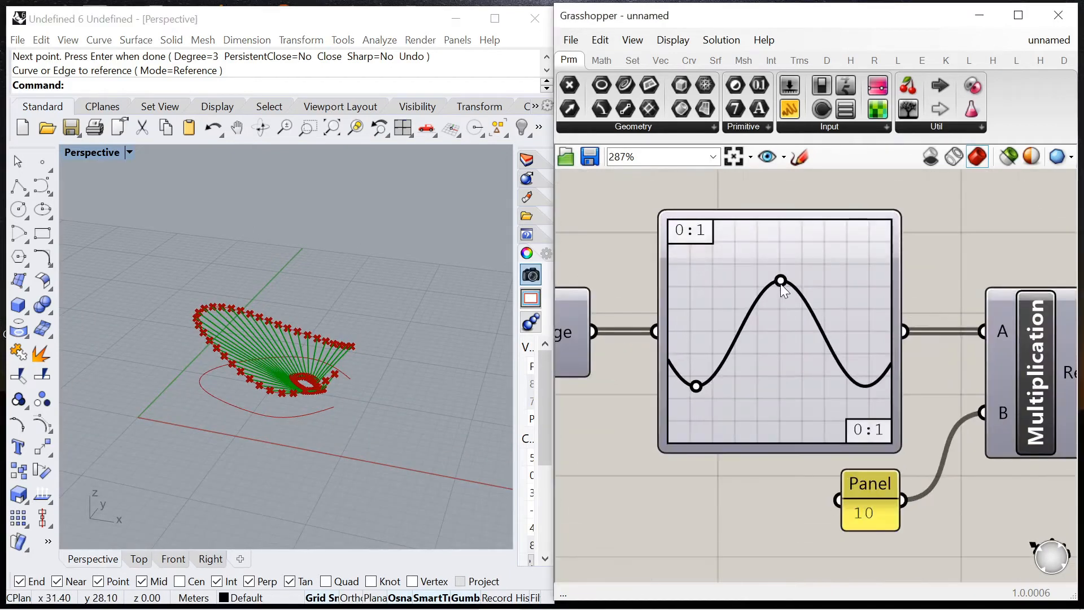
left_click_drag(780, 280, 780, 238)
left_click_drag(696, 386, 690, 354)
mouse_move(780, 239)
left_mouse_down()
mouse_move(760, 239)
mouse_move(779, 241)
left_mouse_up()
left_click_drag(690, 354, 683, 355)
right_click_drag(390, 404, 299, 362)
left_click_drag(682, 355, 677, 354)
left_click_drag(779, 242, 773, 244)
right_click_drag(326, 365, 409, 352)
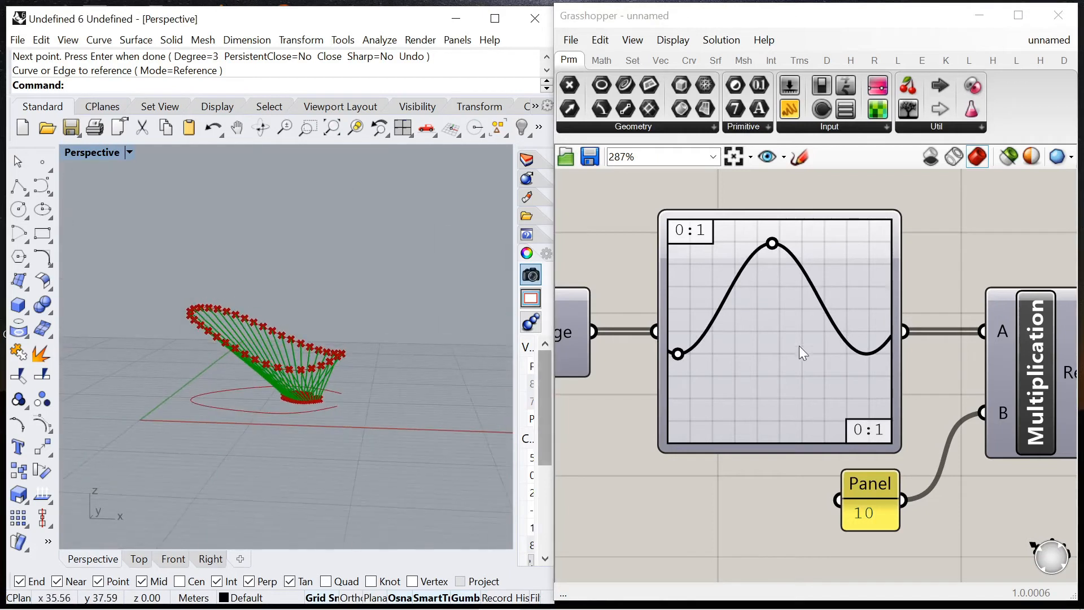
scroll(798, 345, "down", 5)
scroll(793, 355, "up", 2)
scroll(819, 355, "down", 3)
scroll(843, 354, "up", 5)
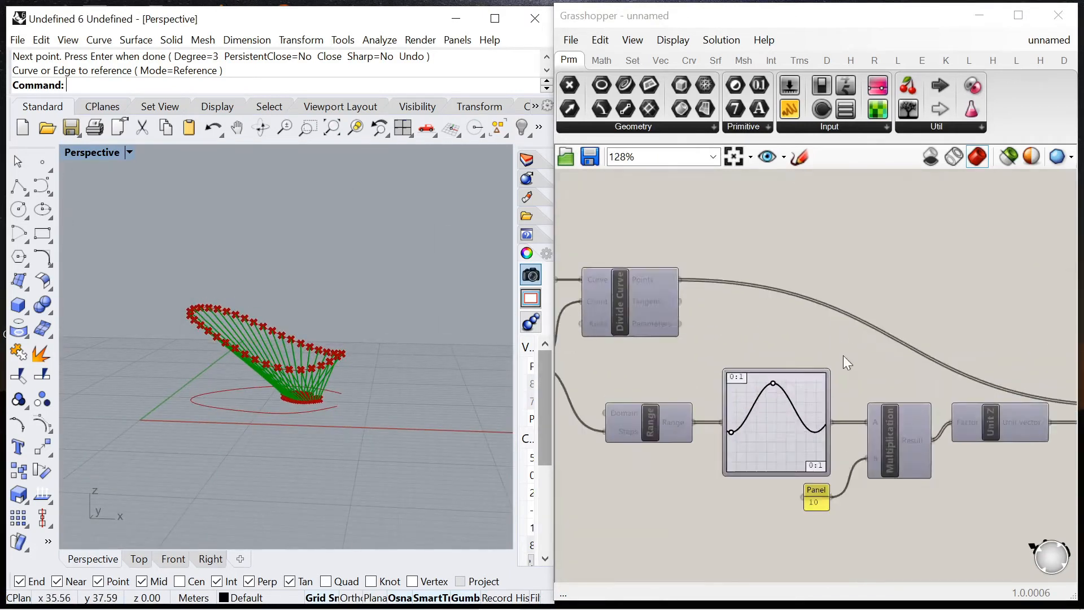
scroll(737, 420, "up", 4)
left_click_drag(874, 238, 867, 250)
right_click_drag(350, 322, 304, 339)
scroll(732, 354, "down", 6)
scroll(849, 352, "up", 2)
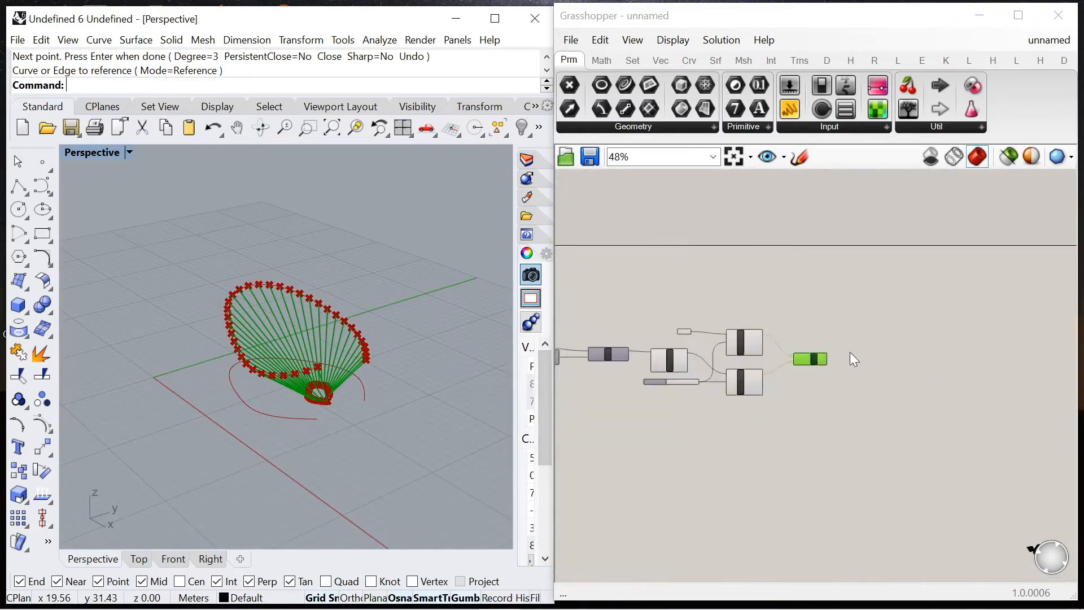
Select every component of the definition and gather them into one group.
scroll(849, 355, "up", 3)
left_click(841, 358)
left_click(742, 358)
left_click(907, 338)
scroll(910, 335, "down", 5)
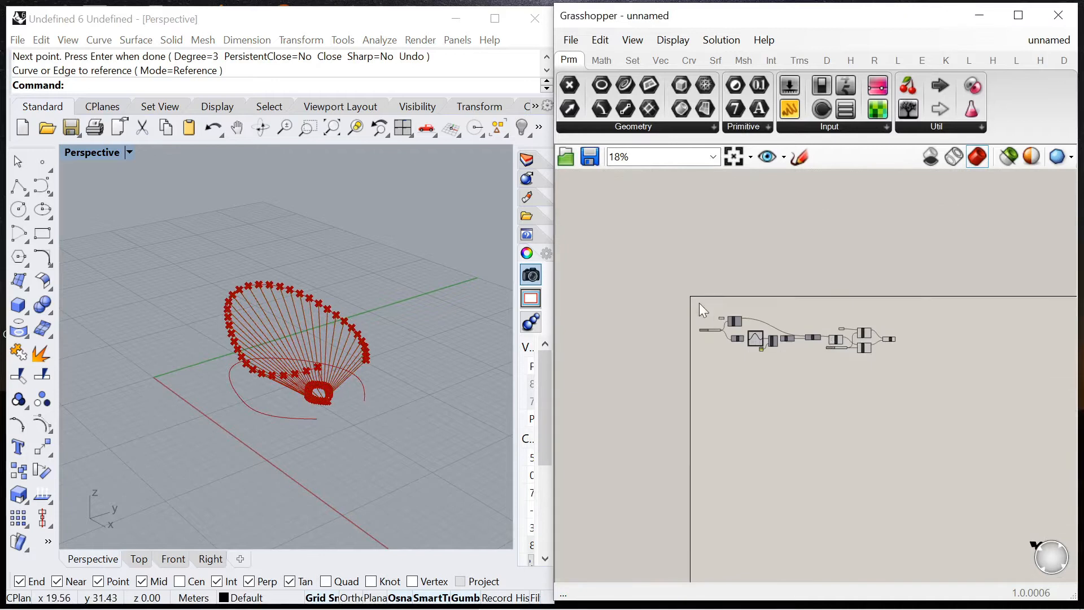
left_click_drag(699, 302, 947, 401)
scroll(909, 320, "up", 5)
right_click(893, 276)
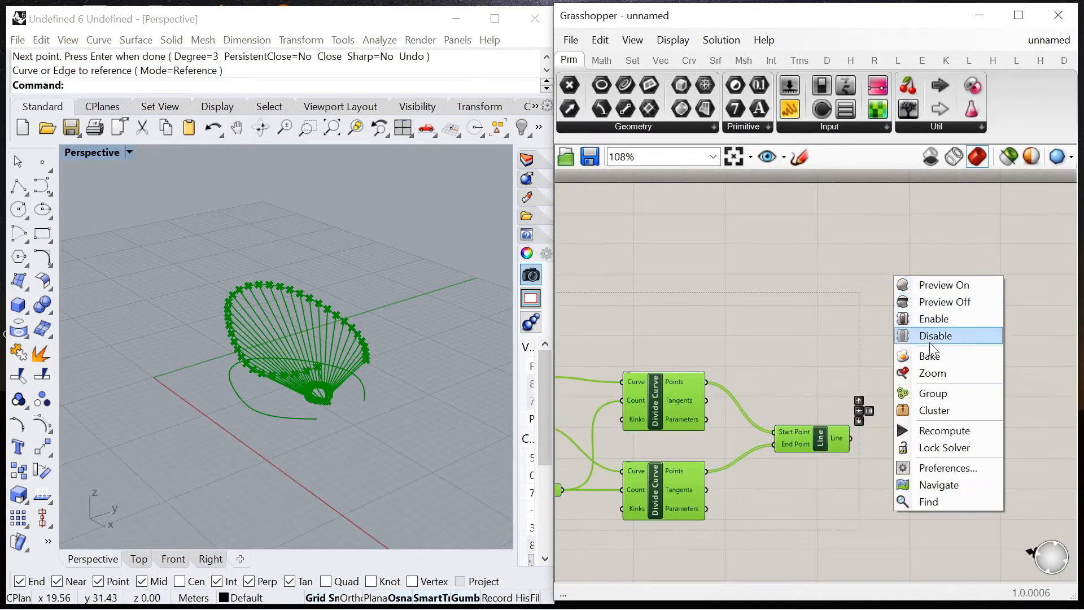
left_click(958, 394)
right_click_drag(857, 415, 782, 395)
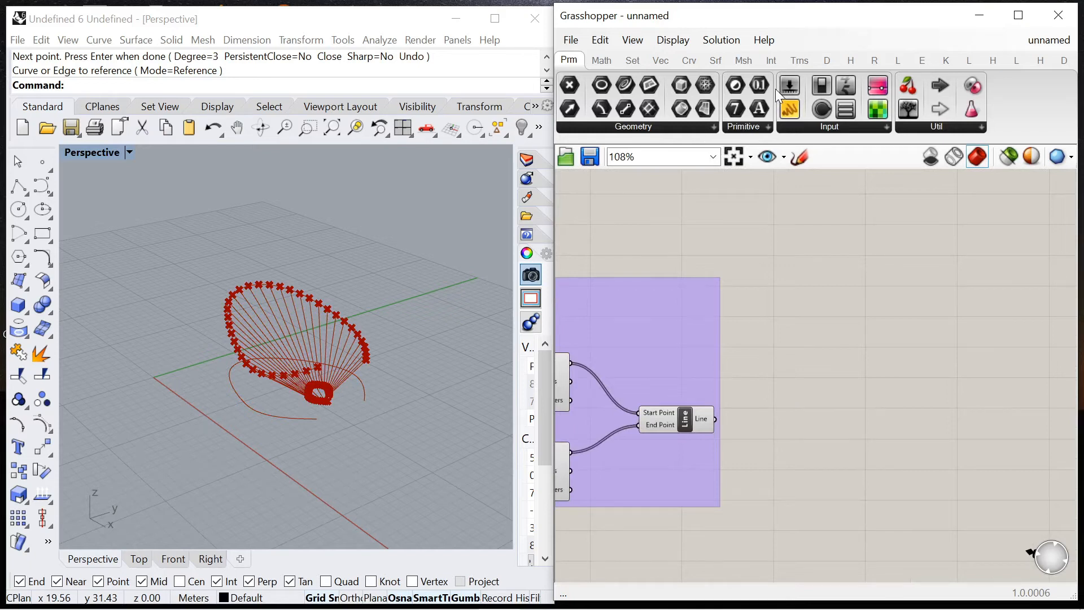
Add an Anchor goal component and place it below and outside the group.
left_click(944, 62)
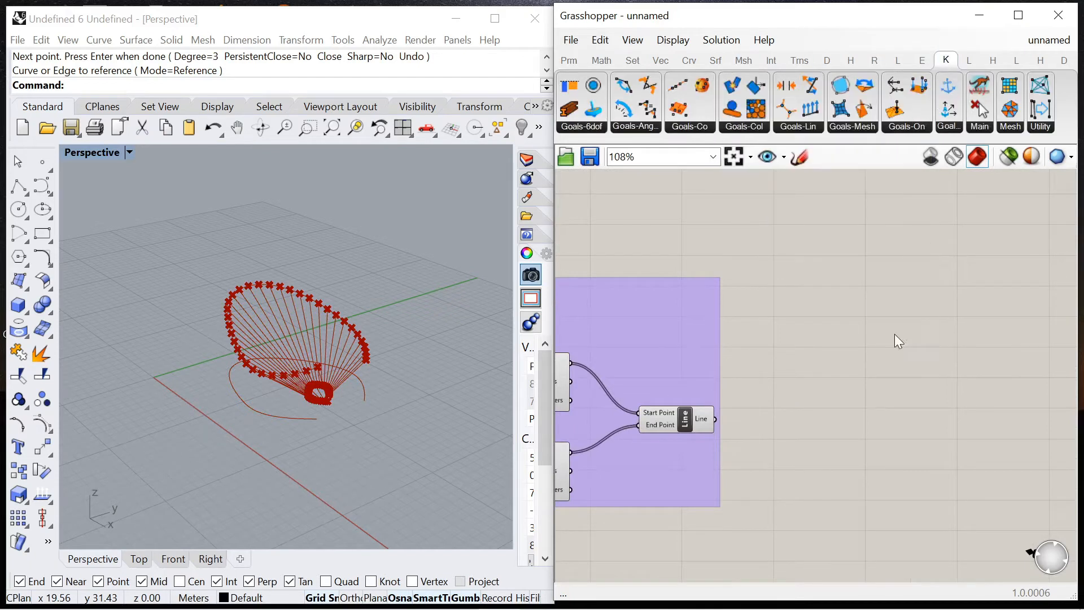
double_click(885, 354)
type("anchor")
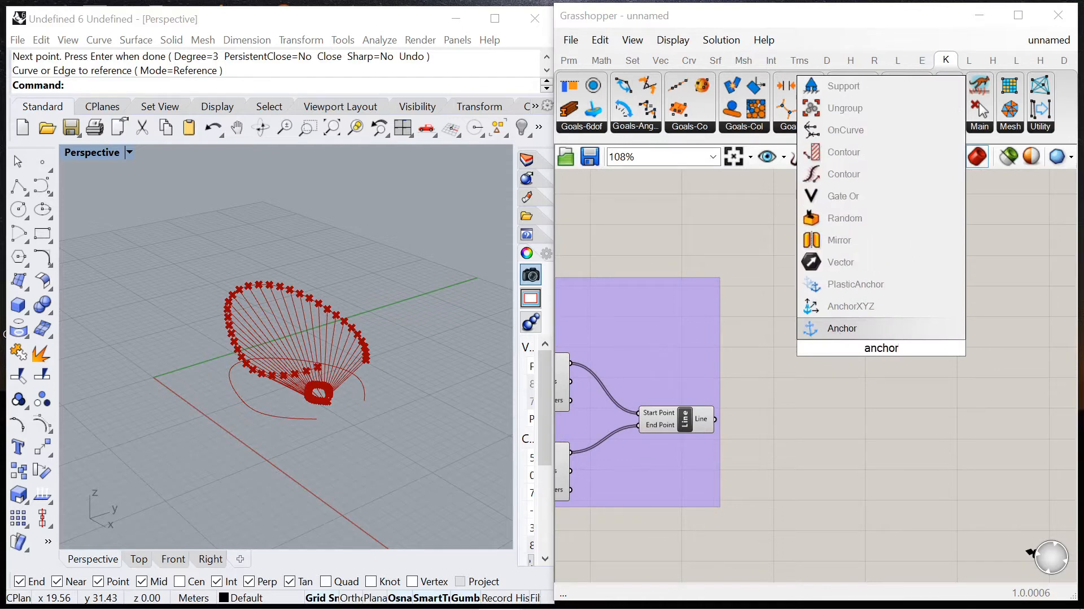
key("Return")
left_click_drag(889, 349, 906, 555)
Add a Load goal component and place it well above the Anchor component.
double_click(863, 474)
type("load")
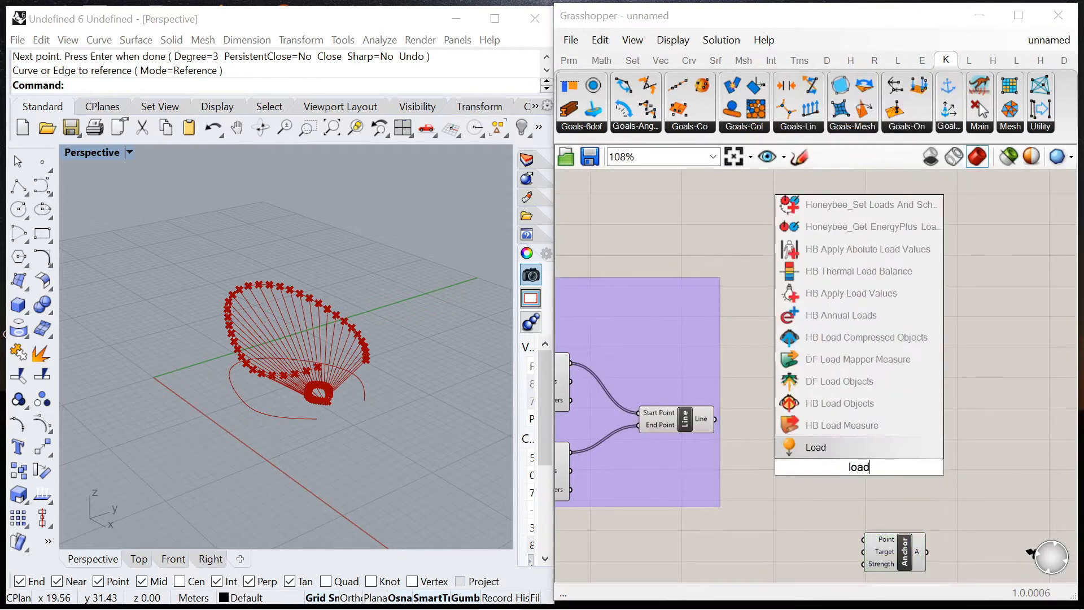
left_click(827, 449)
scroll(852, 482, "up", 2)
left_click_drag(854, 479, 907, 280)
scroll(797, 304, "down", 2)
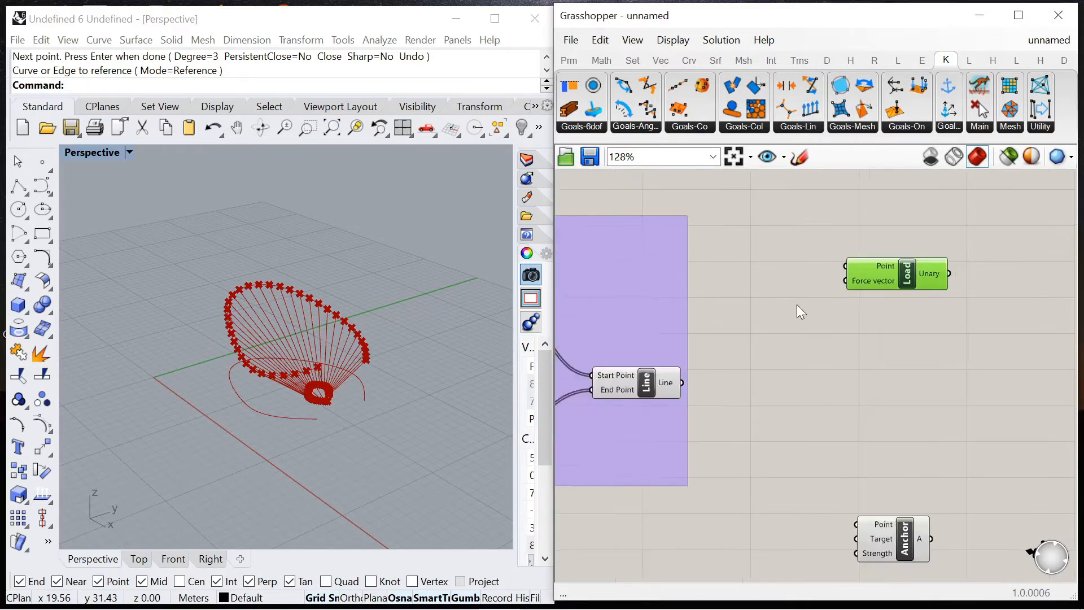
Add a Length(Line) goal component between Load and Anchor and shift Anchor to line up beneath it.
double_click(908, 370)
type("line")
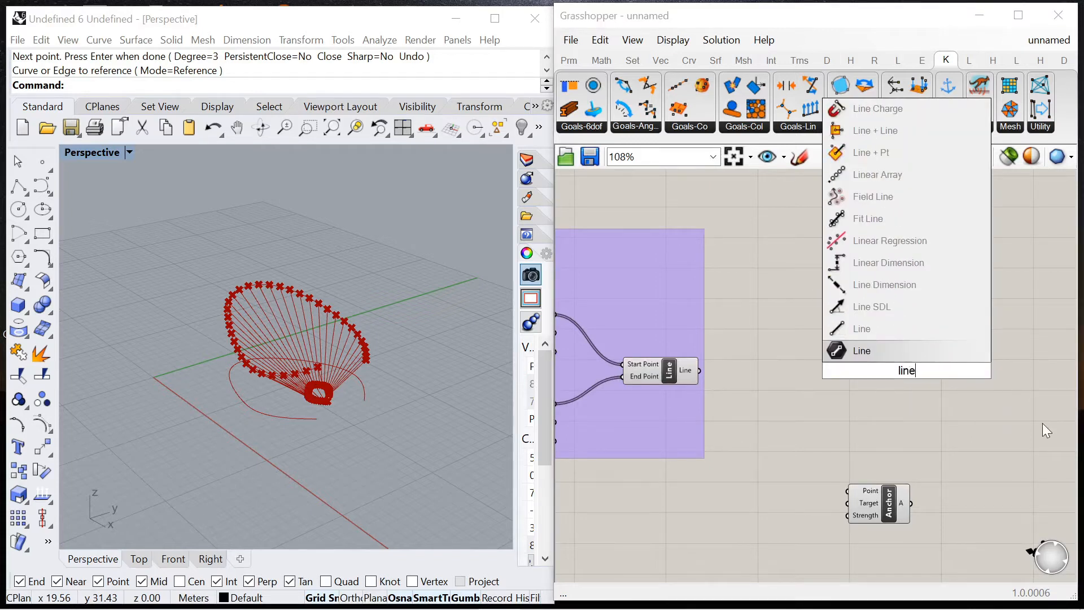
key("BackSpace")
key("BackSpace")
key("BackSpace")
type("ength")
left_click(874, 332)
left_click(902, 372)
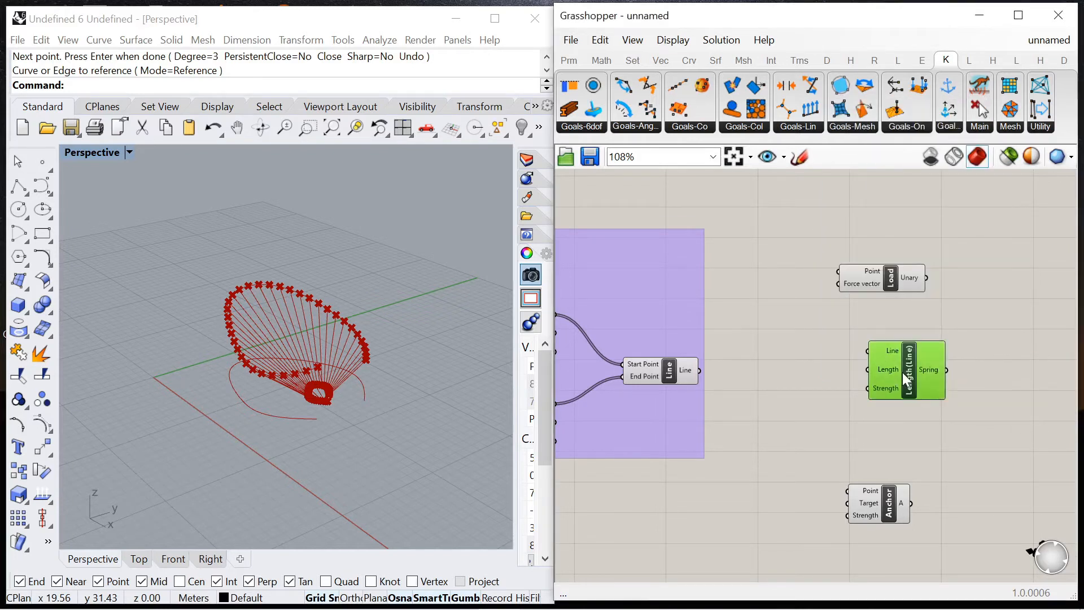
left_click_drag(861, 503, 876, 500)
Add an End Points component beside Anchor and connect the grouped Line output to its Curve input.
left_click(681, 373)
left_click(777, 437)
scroll(776, 437, "up", 3)
double_click(778, 445)
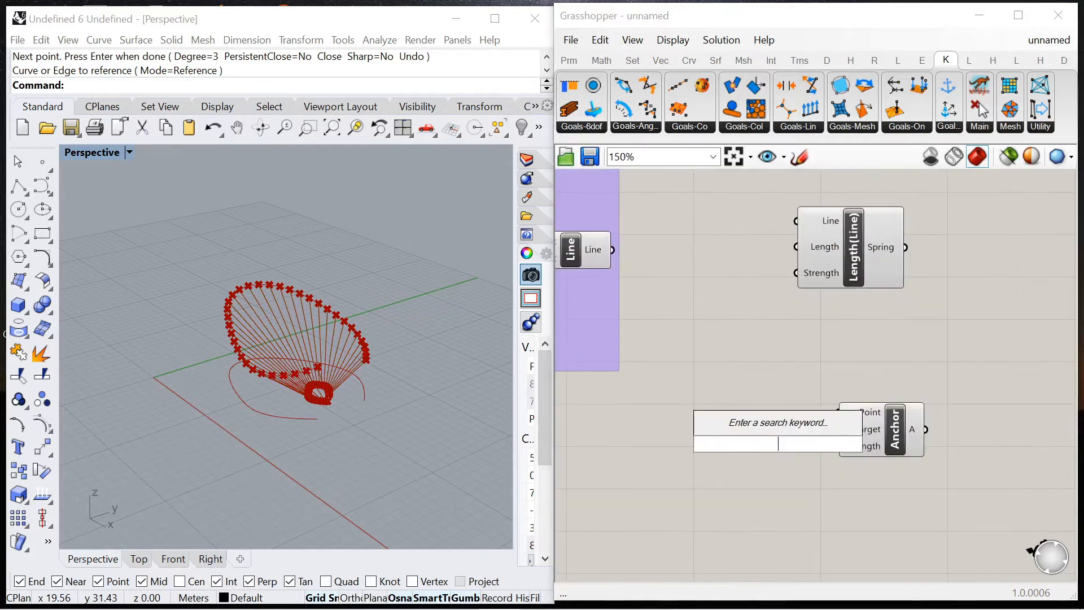
type("end")
key("Return")
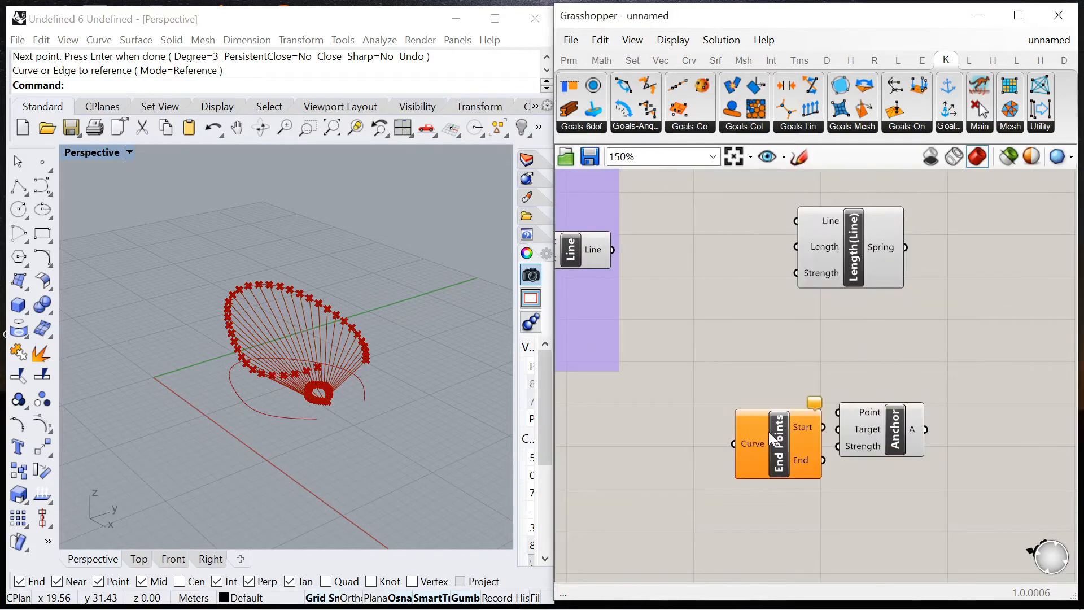
left_click_drag(690, 395, 735, 427)
mouse_move(760, 410)
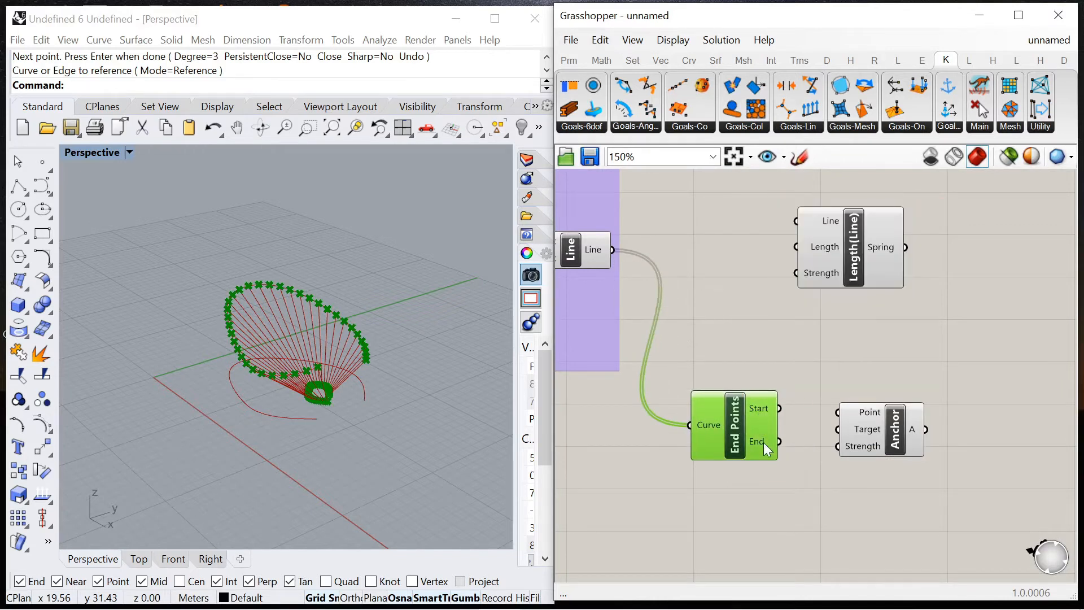
Make room before Anchor, add two Point parameters, and feed them from the Start and End outputs of End Points.
scroll(736, 406, "down", 5)
scroll(780, 415, "up", 4)
left_click(811, 417)
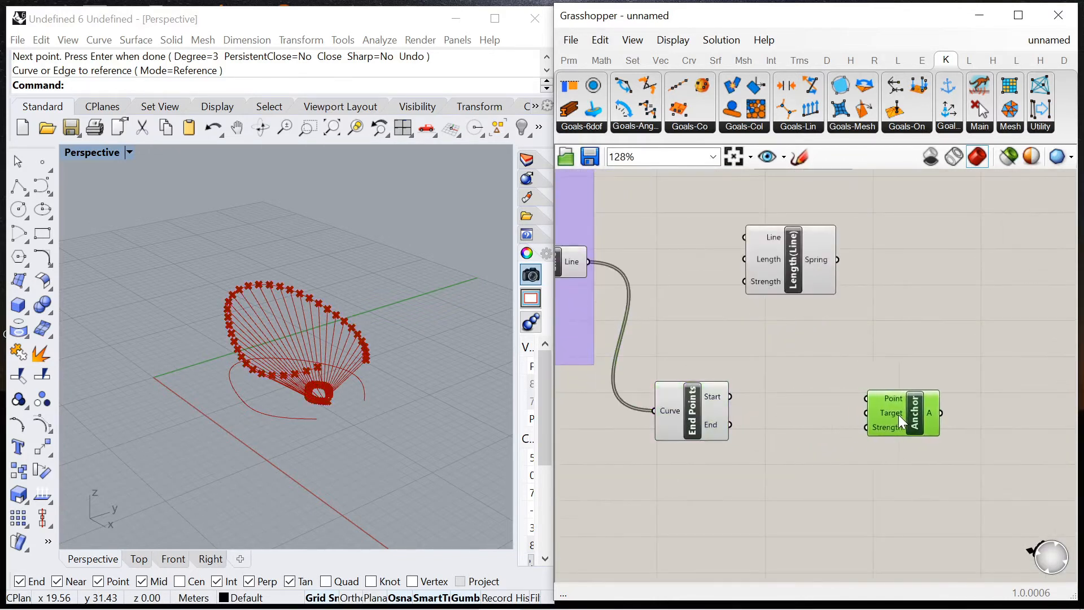
left_click(948, 491)
double_click(794, 451)
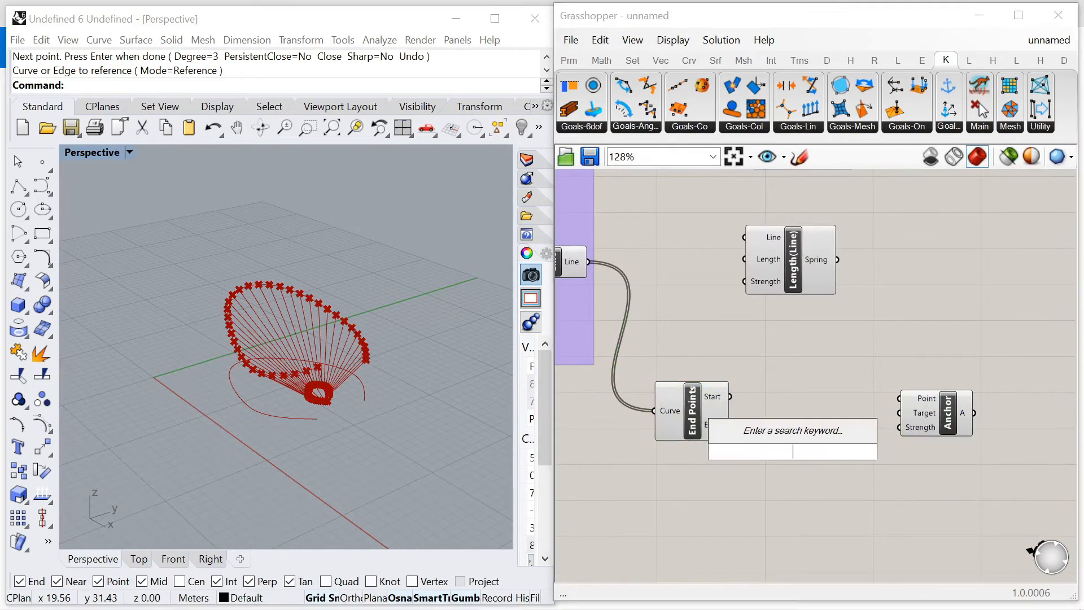
type("point")
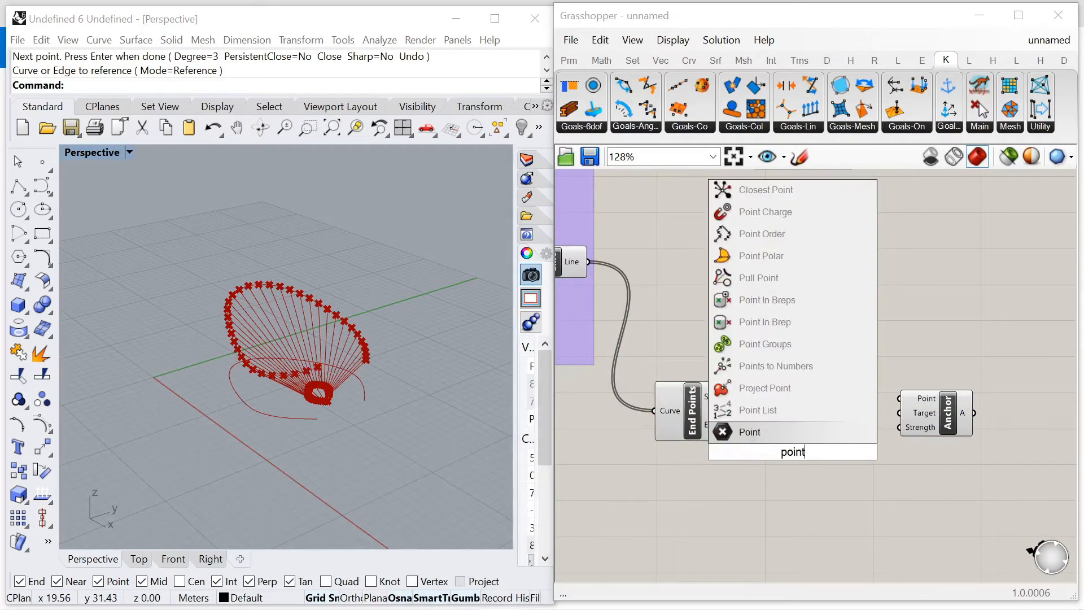
left_click(751, 438)
scroll(813, 463, "up", 4)
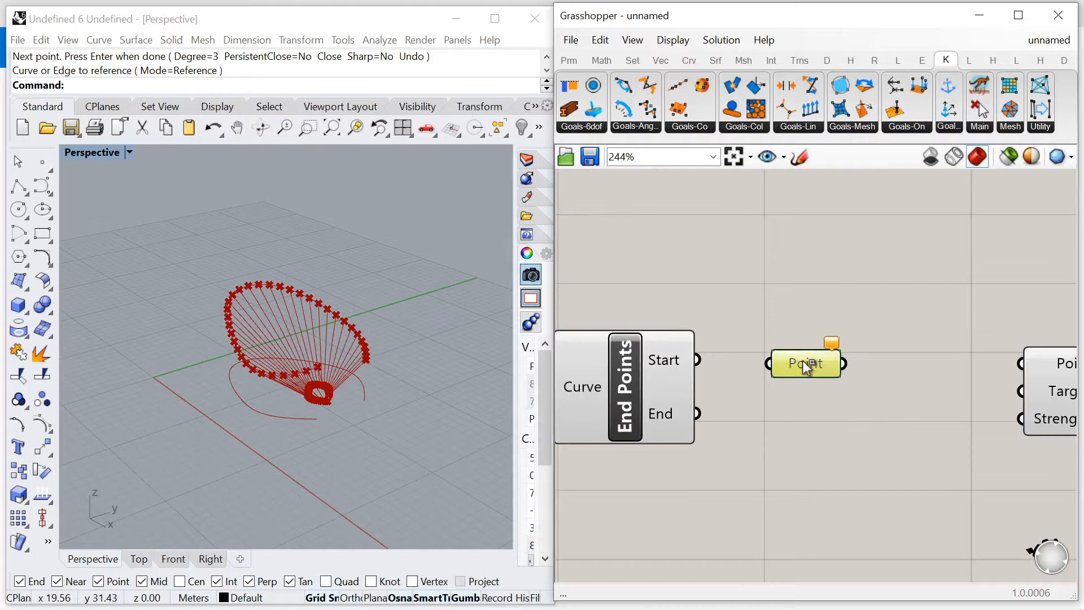
left_click_drag(802, 360, 795, 426, "alt")
left_click_drag(697, 360, 795, 370)
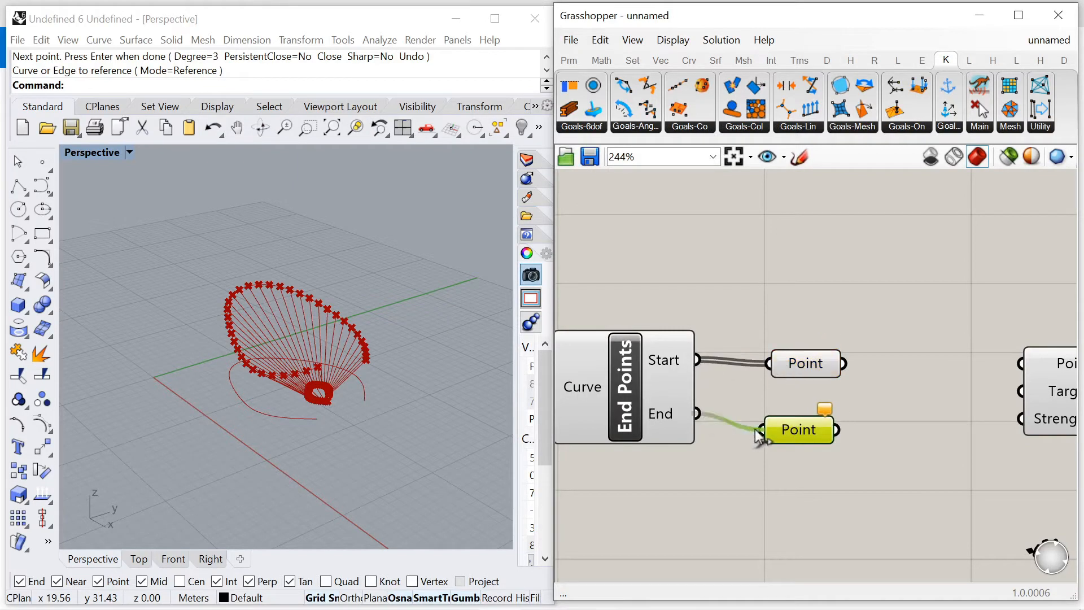
left_click_drag(758, 435, 763, 430)
Graft both Point parameters and align each with its End Points output.
right_click(796, 363)
left_click(804, 436)
right_click(795, 444)
left_click(804, 435)
left_click_drag(785, 432, 803, 412)
left_click_drag(787, 362, 797, 358)
left_click(793, 324)
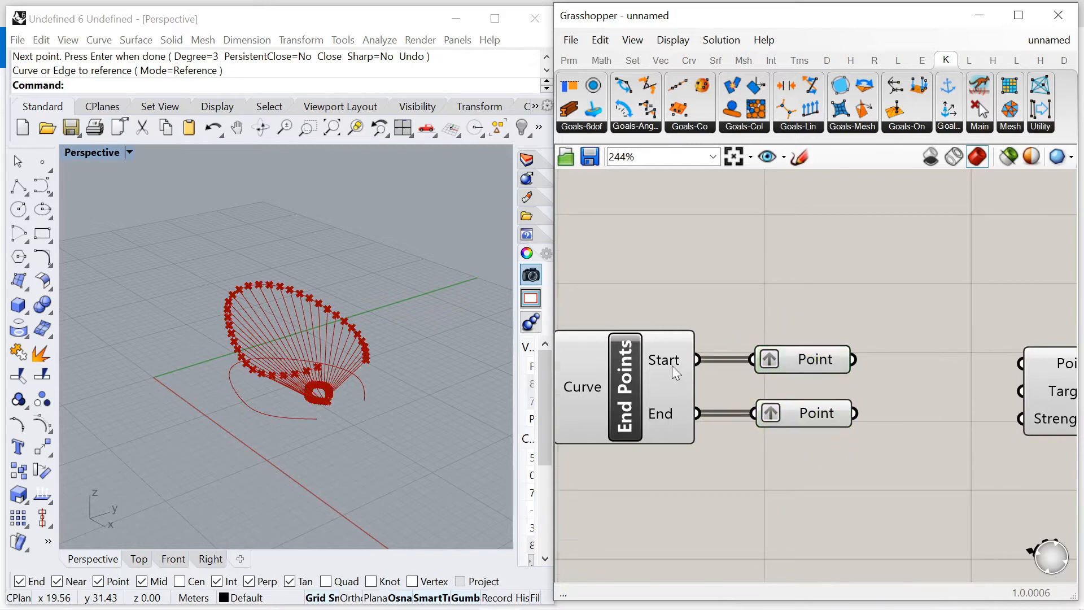
Connect both grafted Point parameters to Anchor's Point input and move Anchor farther away from them.
scroll(672, 365, "down", 5)
scroll(784, 368, "up", 4)
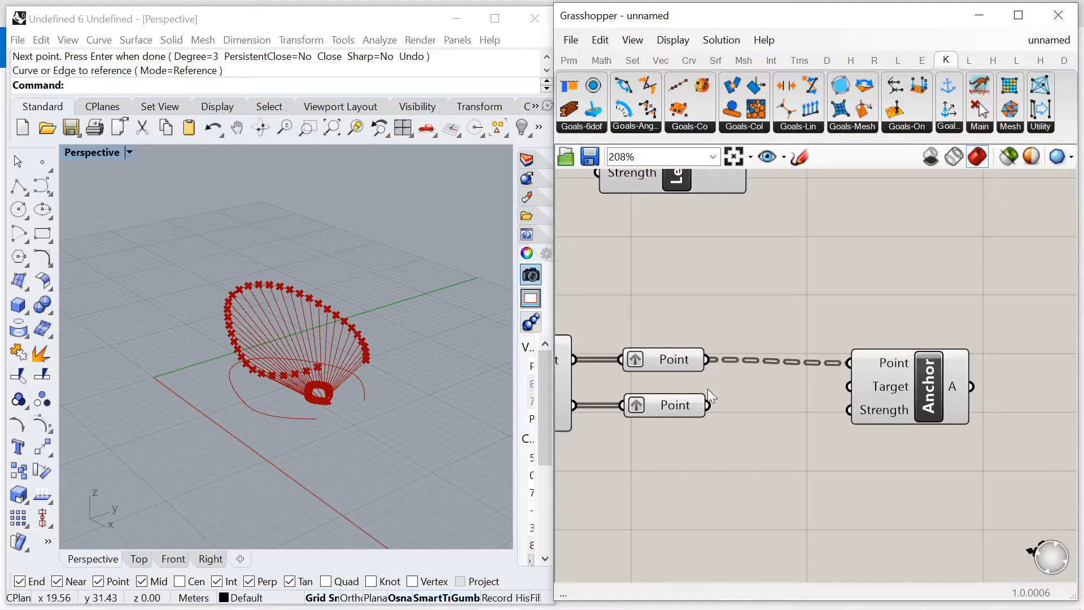
left_click_drag(841, 365, 843, 366, "shift")
scroll(643, 454, "down", 5)
scroll(765, 429, "up", 2)
left_click_drag(756, 424, 797, 422)
scroll(931, 403, "down", 4)
scroll(837, 291, "up", 2)
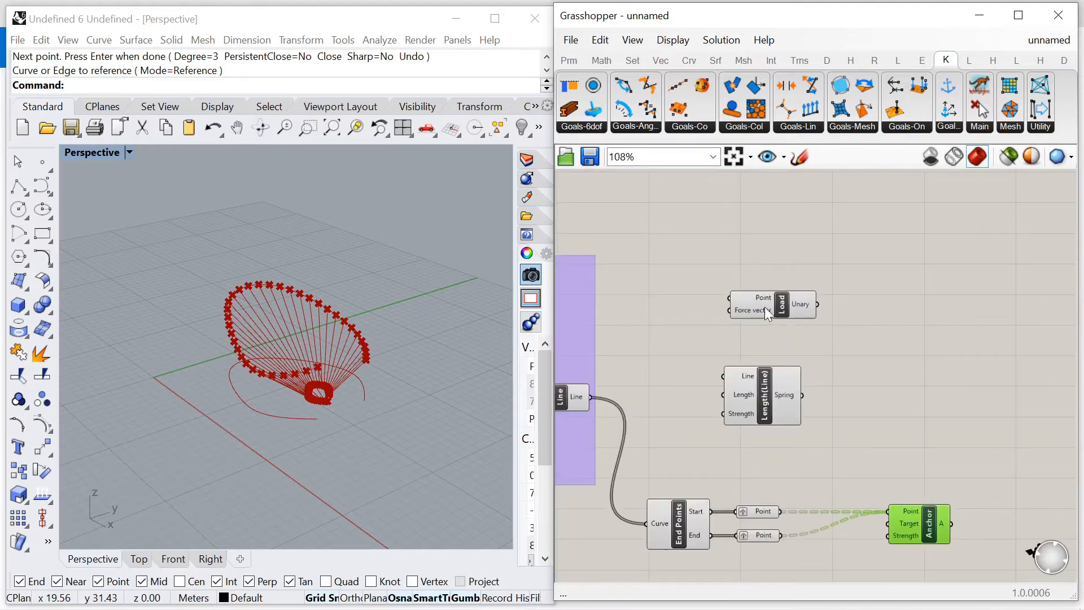
Add a Divide Curve component between Load and Length(Line), respacing both, and connect the grouped Line output to its Curve input.
left_click_drag(767, 313, 796, 303)
left_click_drag(762, 395, 837, 396)
left_click(579, 402)
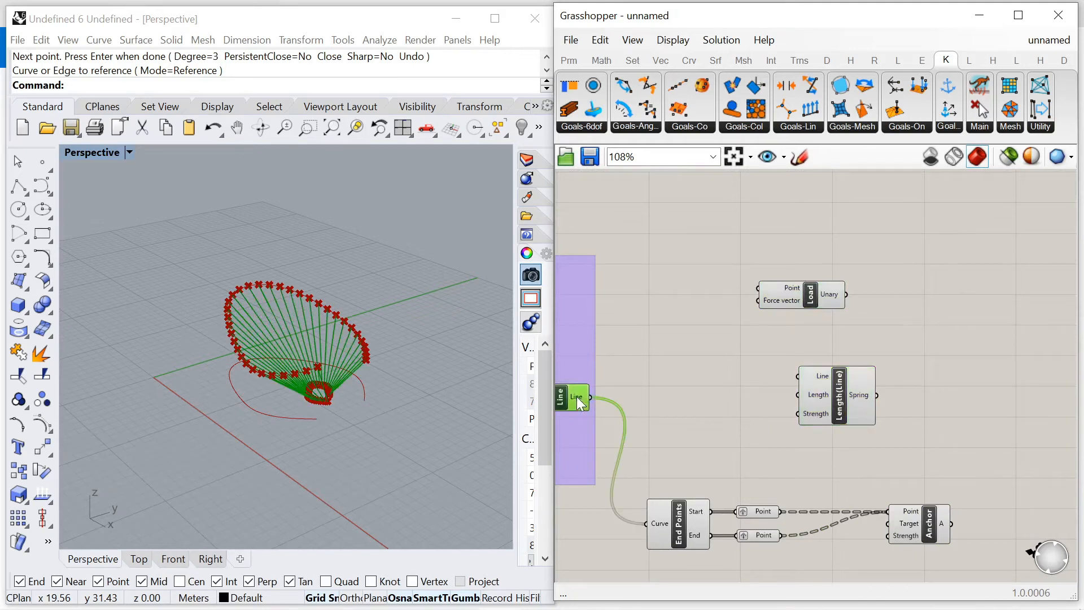
double_click(689, 377)
type("divide")
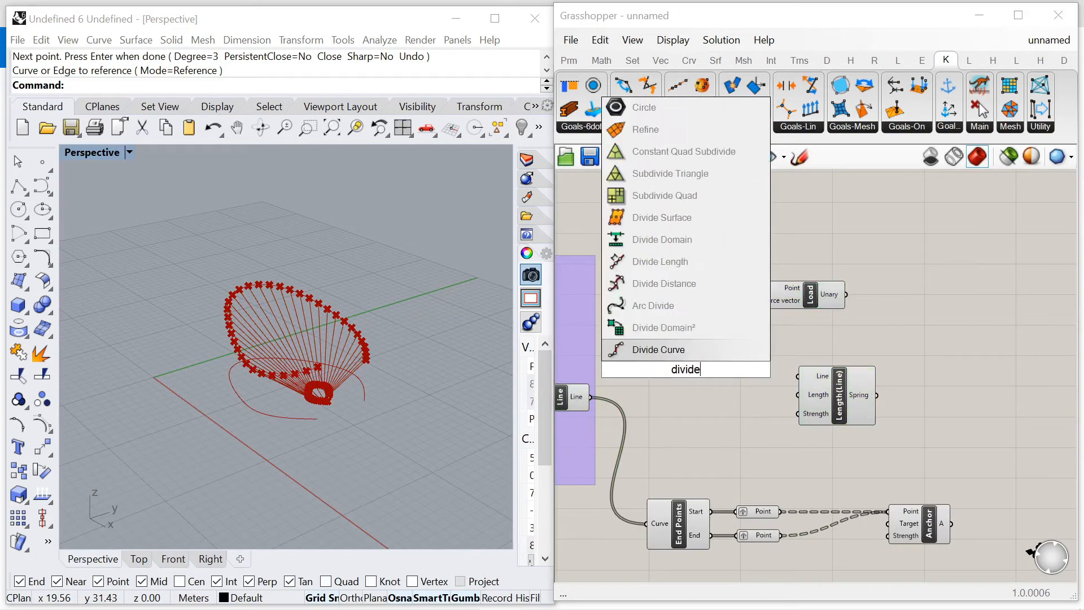
left_click(686, 354)
left_click_drag(630, 371, 646, 350)
left_click_drag(814, 287, 862, 234)
left_click_drag(700, 365, 859, 298)
Add a 0 to 10 integer Number Slider, connect it to Divide Curve's Count input, and set it to 7.
double_click(685, 297)
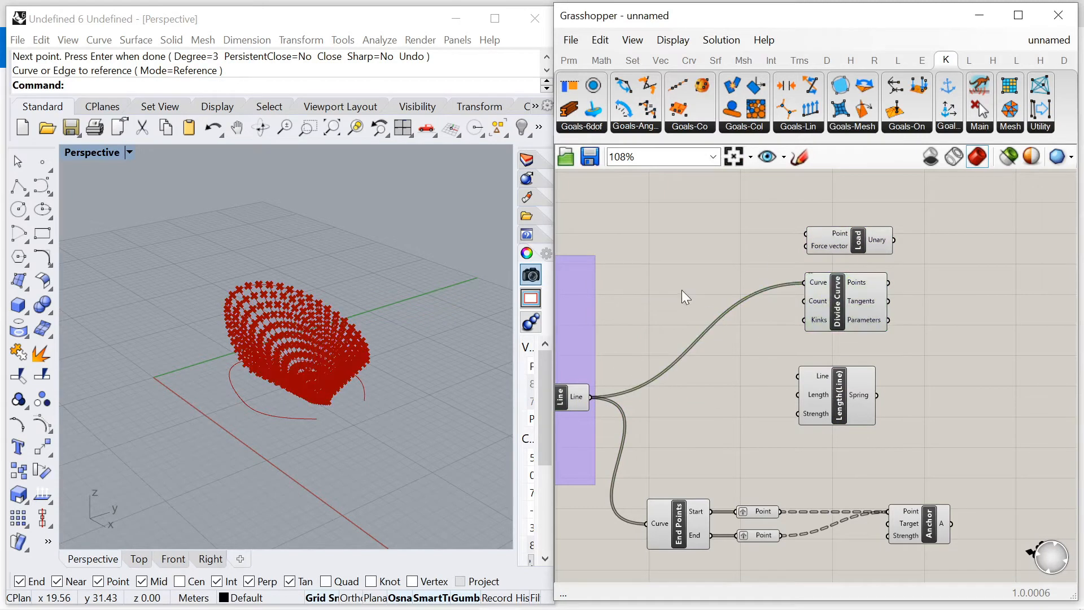
type("0<")
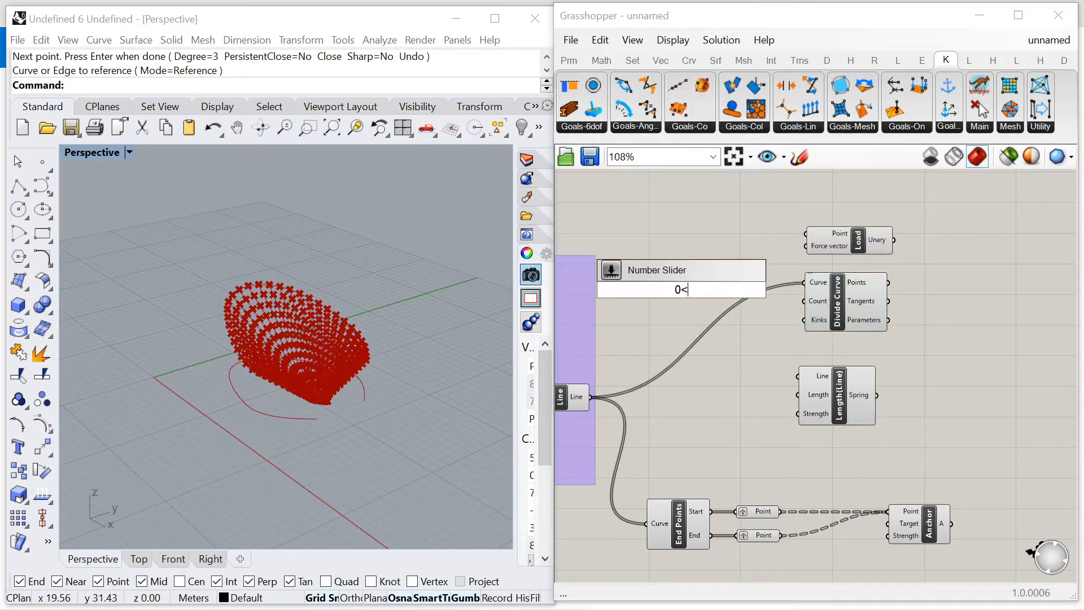
key("Return")
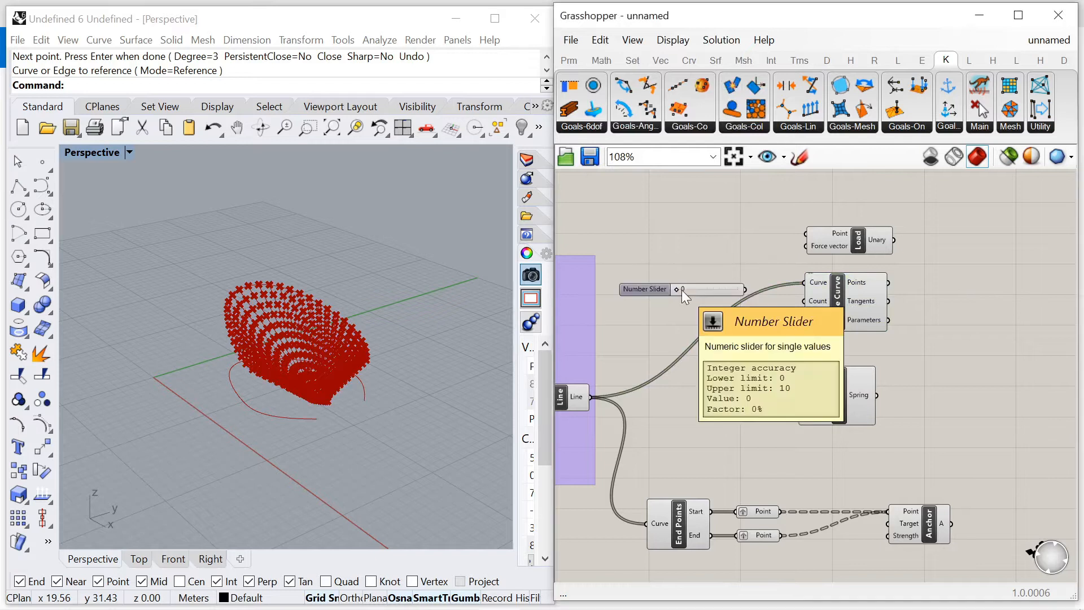
scroll(729, 284, "up", 4)
left_click_drag(718, 270, 851, 296)
scroll(919, 310, "down", 5)
scroll(744, 299, "up", 6)
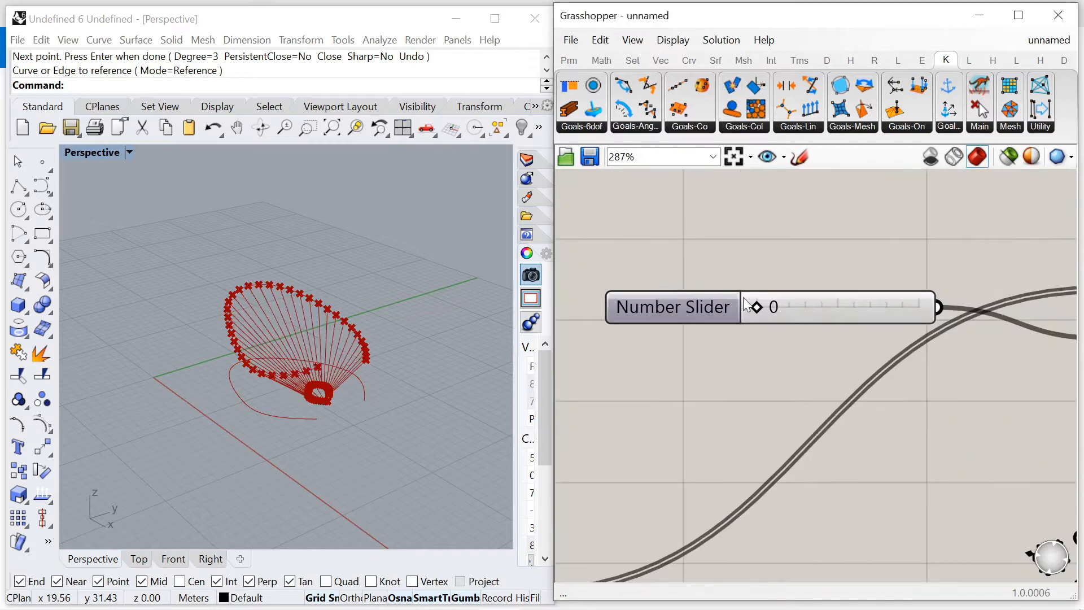
left_click_drag(759, 308, 878, 309)
left_click_drag(694, 307, 716, 317)
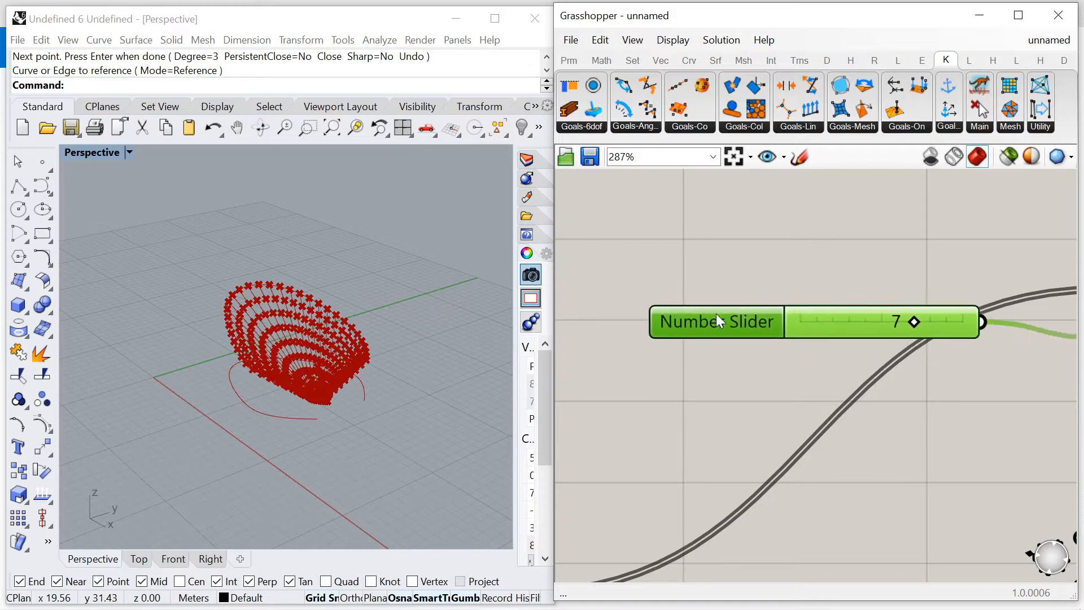
Move Load farther from Divide Curve and connect Divide Curve's Points output to Load's Point input.
scroll(716, 319, "down", 5)
scroll(857, 354, "up", 4)
left_click_drag(839, 291, 1053, 309)
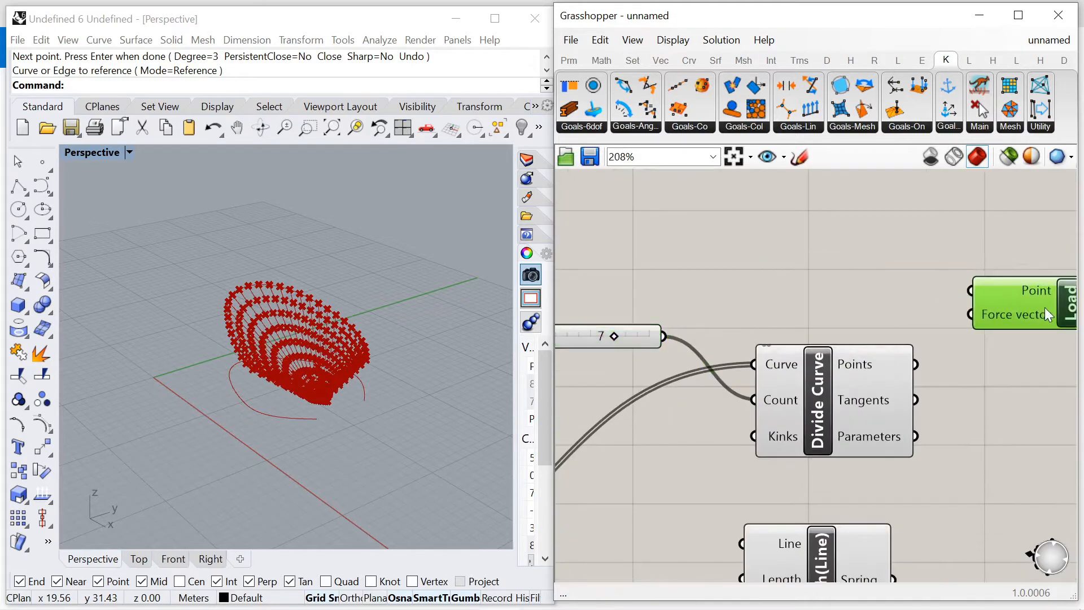
scroll(939, 402, "up", 1)
left_click_drag(849, 309, 852, 310)
scroll(841, 344, "down", 3)
scroll(963, 327, "up", 1)
left_click_drag(915, 341, 1011, 306)
Add a Unit Z component above Divide Curve and connect its Unit vector output to Load's Force vector input.
double_click(800, 262)
type("z")
left_click(790, 244)
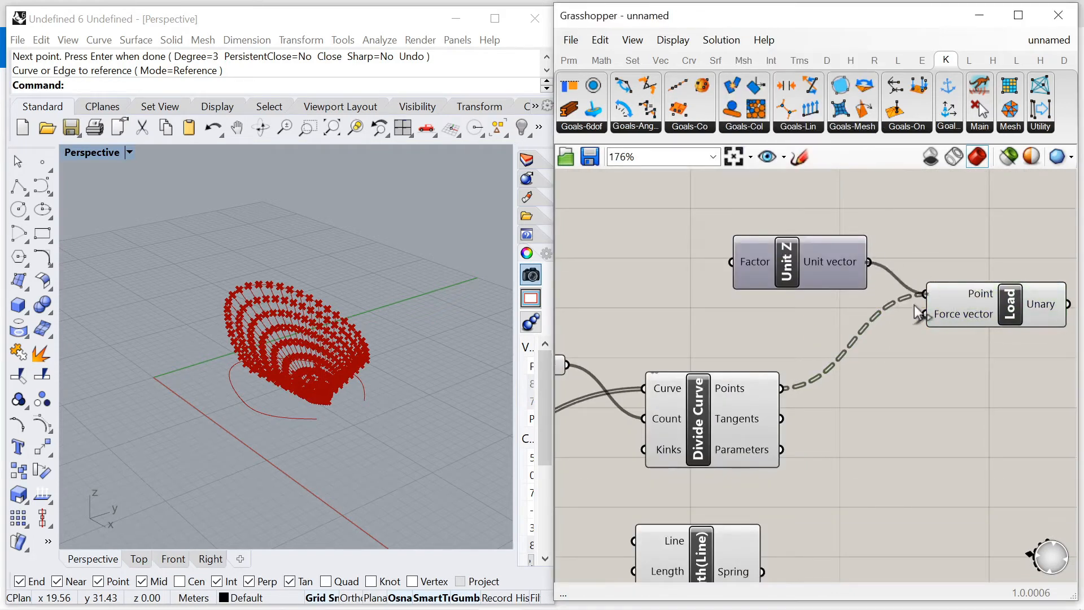
left_click_drag(797, 273, 706, 272)
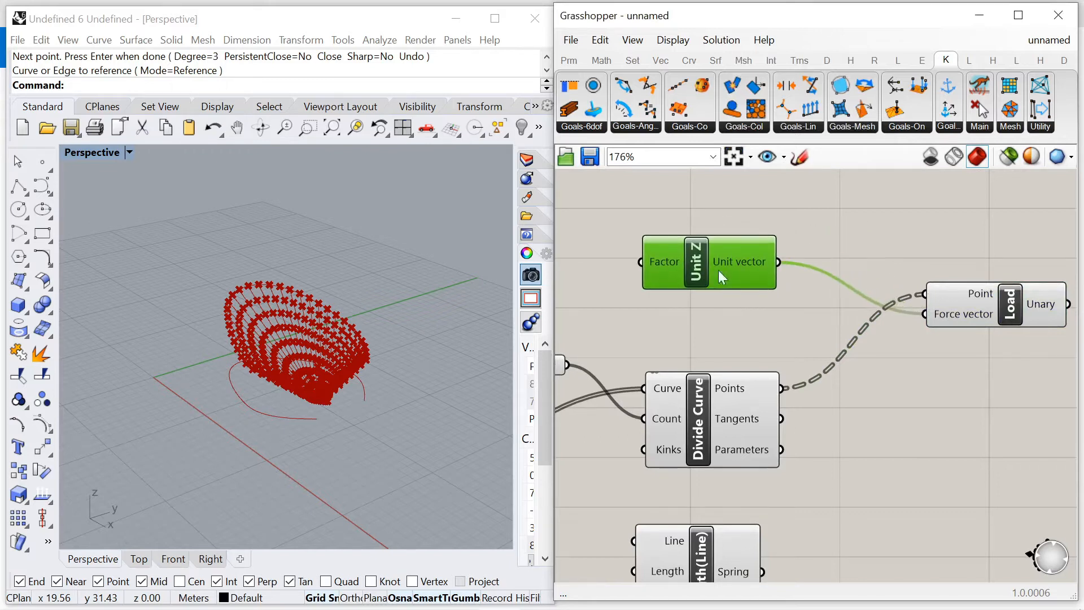
Move Unit Z closer above Divide Curve and line up Load's Point input with the Points output.
scroll(851, 276, "down", 2)
scroll(777, 263, "down", 4)
scroll(835, 305, "up", 3)
scroll(749, 315, "down", 3)
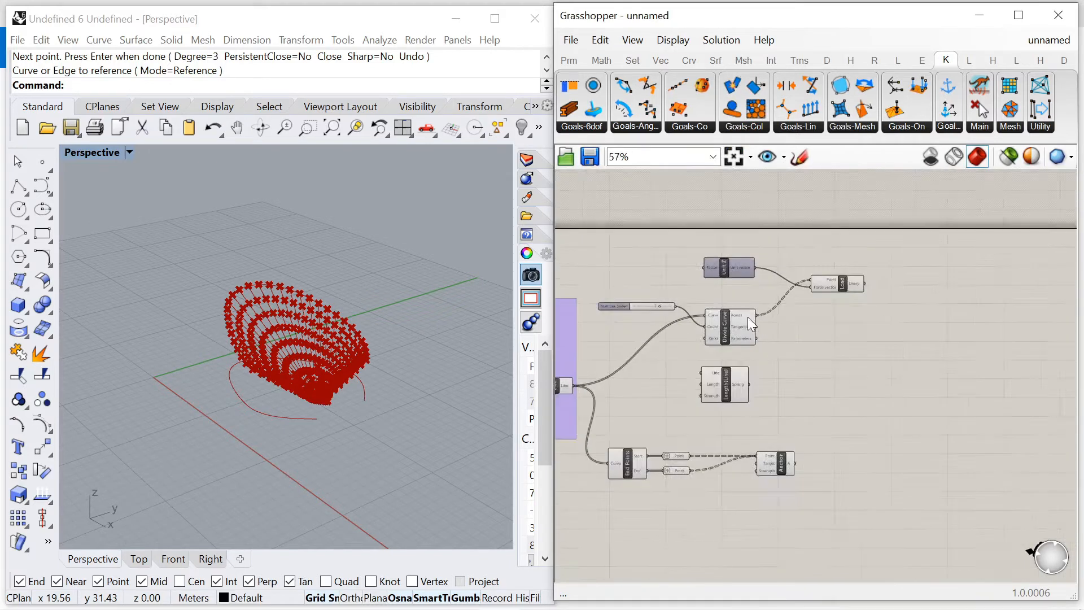
scroll(738, 314, "up", 3)
left_click_drag(727, 236, 732, 272)
left_click_drag(897, 259, 894, 315)
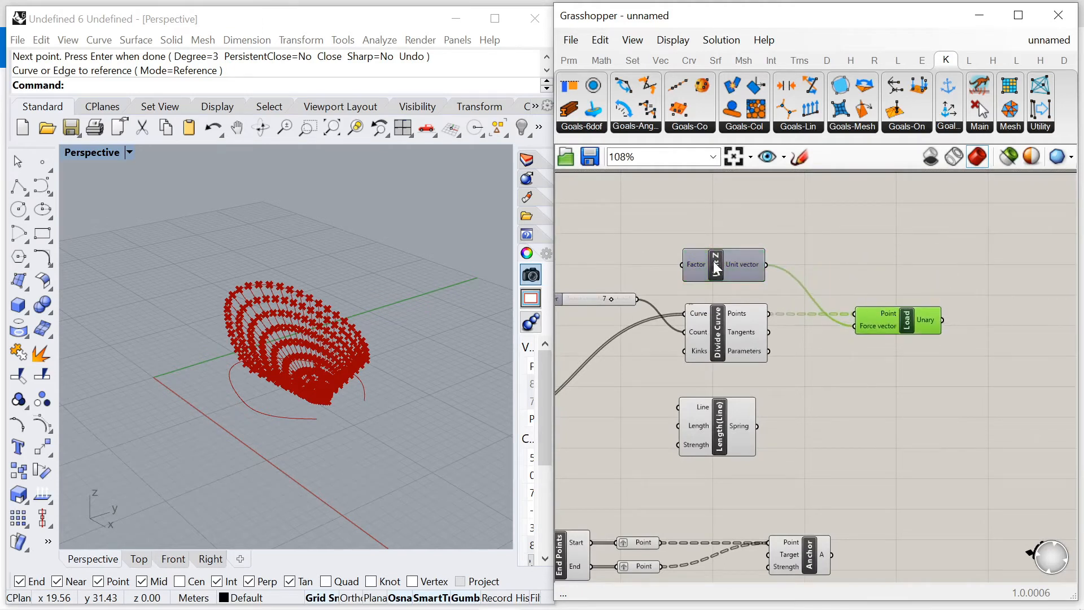
left_click_drag(716, 270, 718, 271)
Add a decimal Number Slider set to 0.0, connect it to Unit Z's Factor input, and align it above the Count slider.
double_click(772, 224)
type("0")
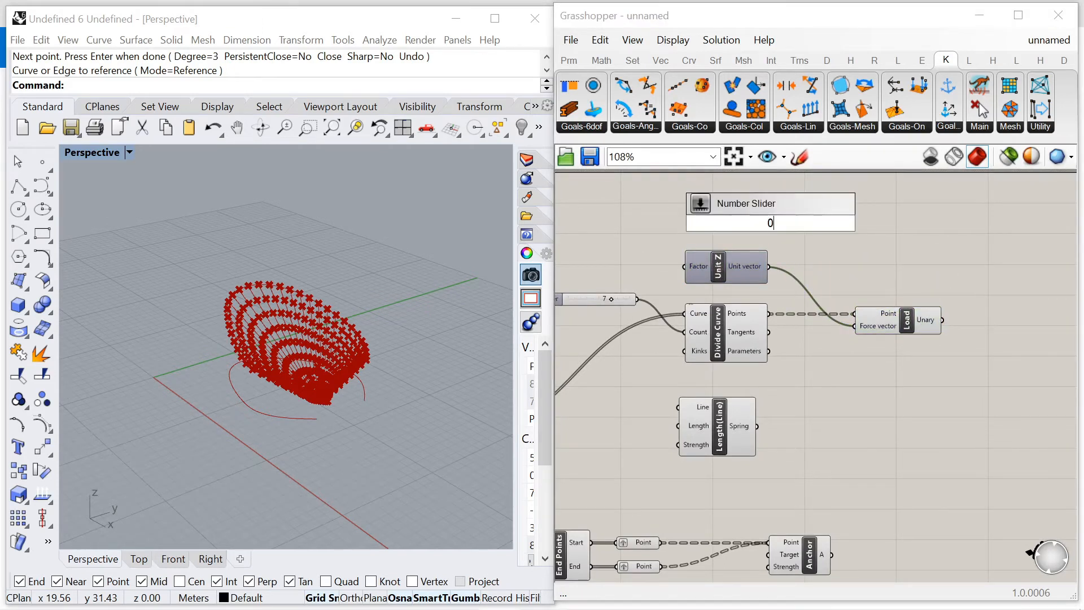
key("Return")
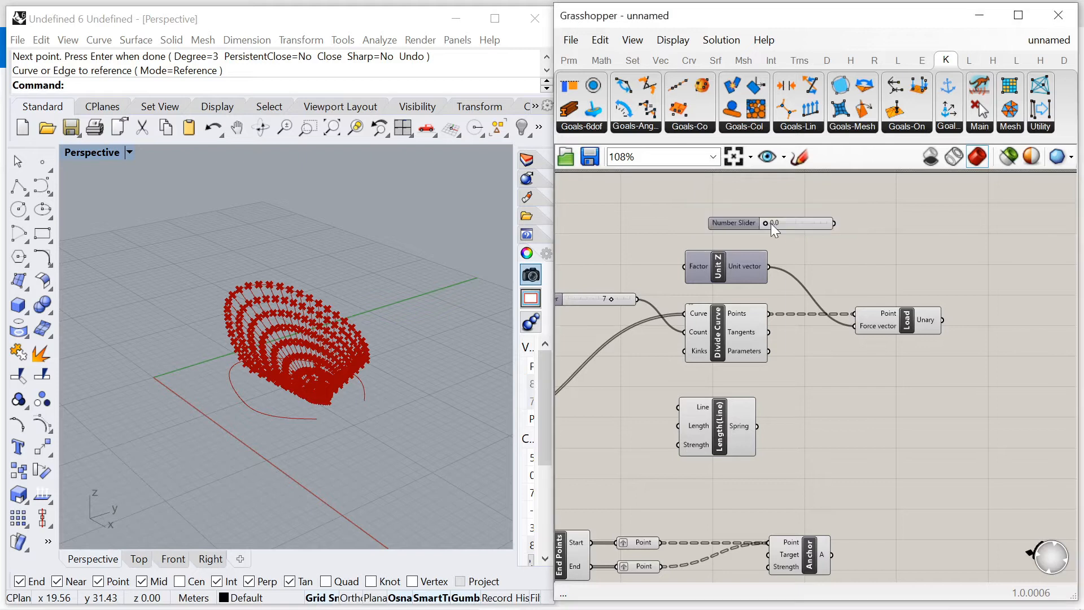
scroll(910, 226, "down", 3)
scroll(883, 218, "up", 3)
left_click_drag(883, 217, 692, 257)
scroll(774, 265, "up", 3)
left_click_drag(811, 256, 888, 268)
left_click_drag(625, 257, 622, 269)
left_click(722, 212)
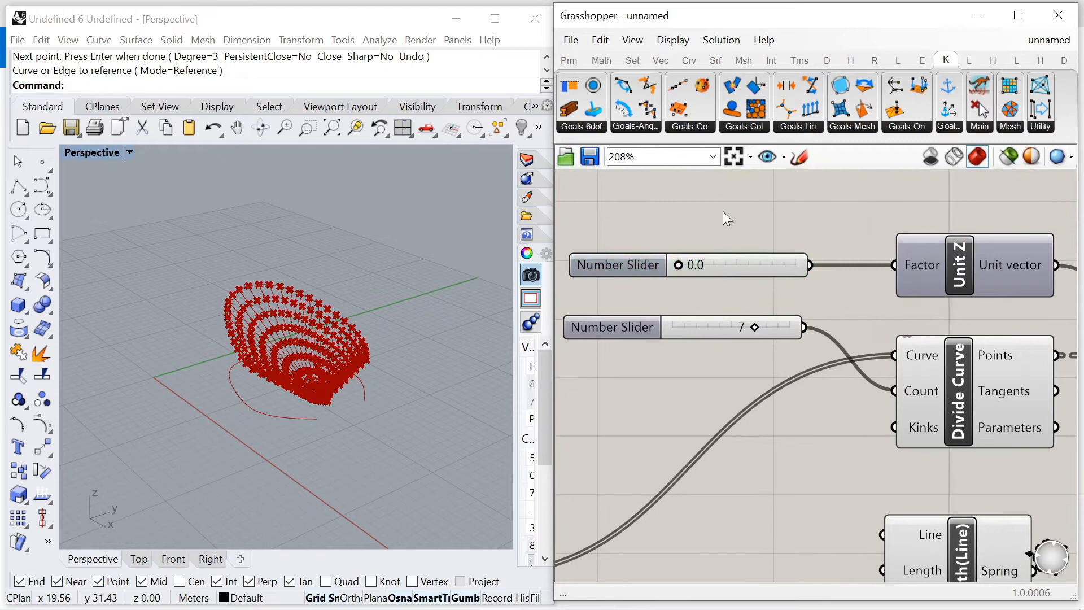
Move the Length(Line) goal below Load to free space beneath Divide Curve.
scroll(724, 225, "down", 4)
scroll(935, 354, "up", 4)
scroll(873, 361, "down", 4)
scroll(792, 373, "up", 3)
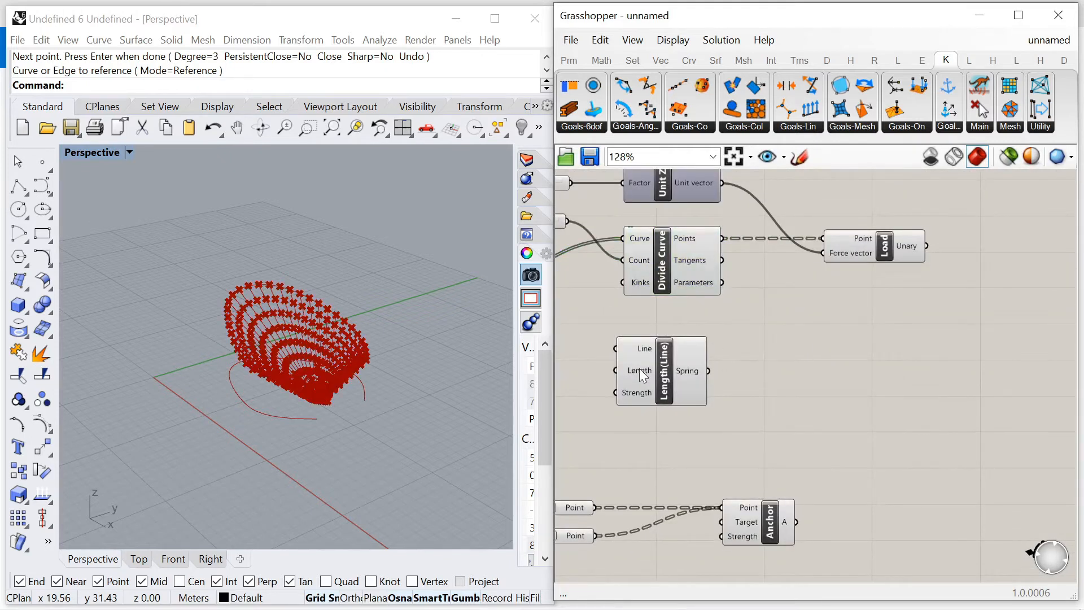
left_click_drag(644, 373, 845, 380)
left_click(889, 491)
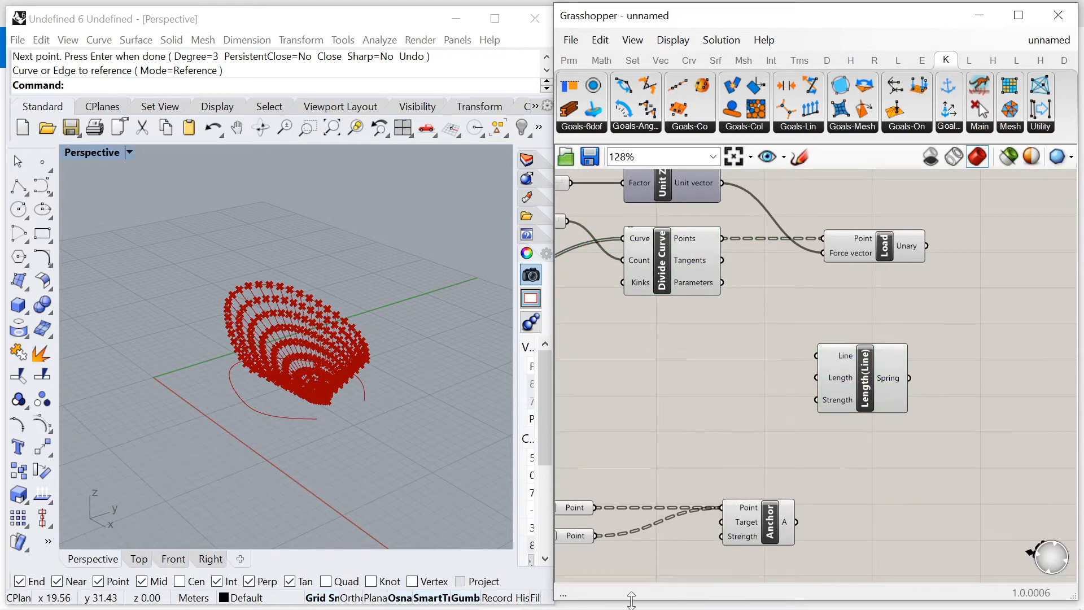
Add a Shatter component, connect the grouped Line output to its Curve input, and place it just before Length(Line).
scroll(635, 355, "down", 3)
scroll(740, 405, "up", 5)
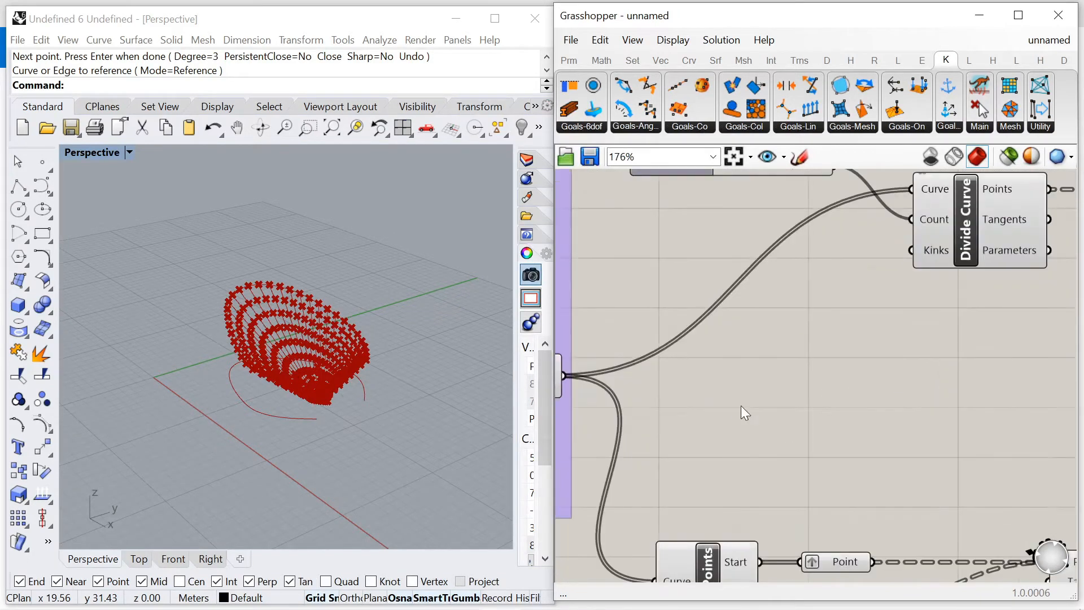
double_click(741, 392)
type("shatter")
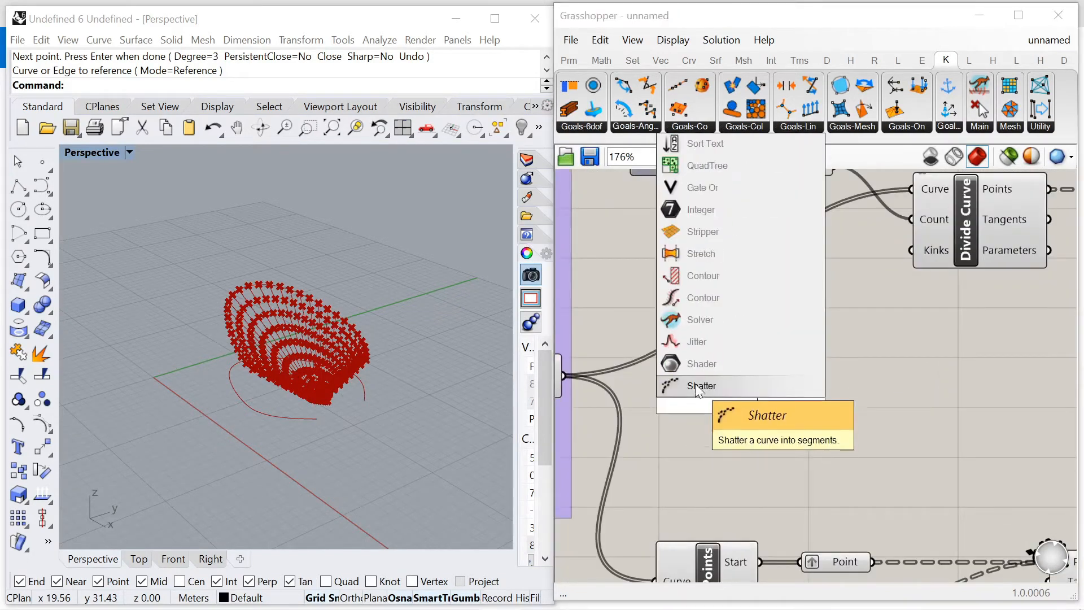
left_click(702, 382)
scroll(733, 408, "down", 2)
left_click(618, 389)
scroll(618, 390, "up", 2)
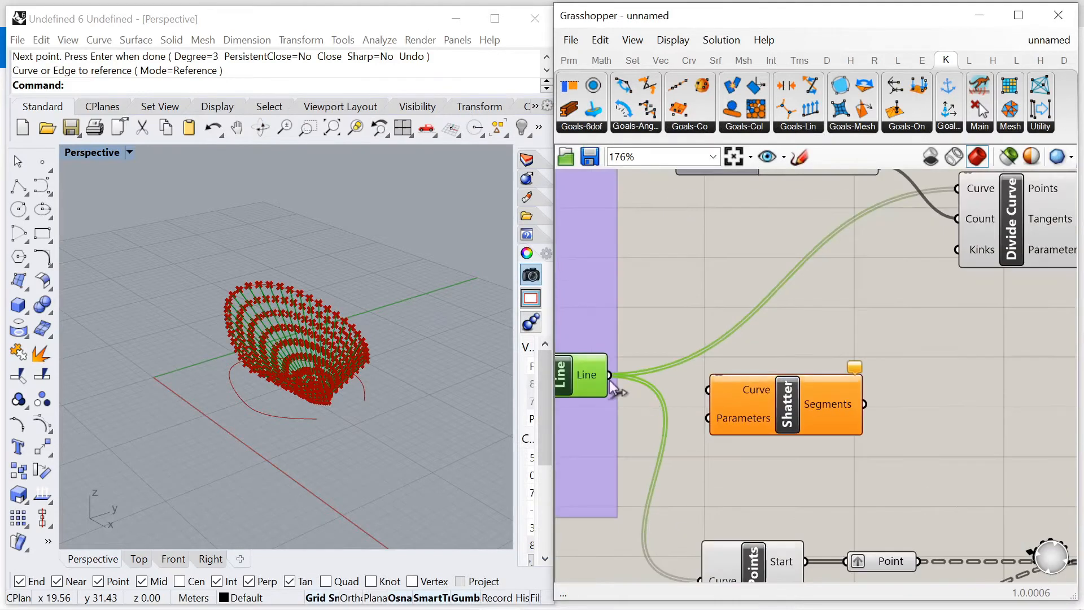
scroll(666, 389, "down", 4)
left_click_drag(695, 409, 886, 382)
scroll(712, 397, "up", 3)
scroll(785, 366, "down", 2)
scroll(675, 285, "up", 2)
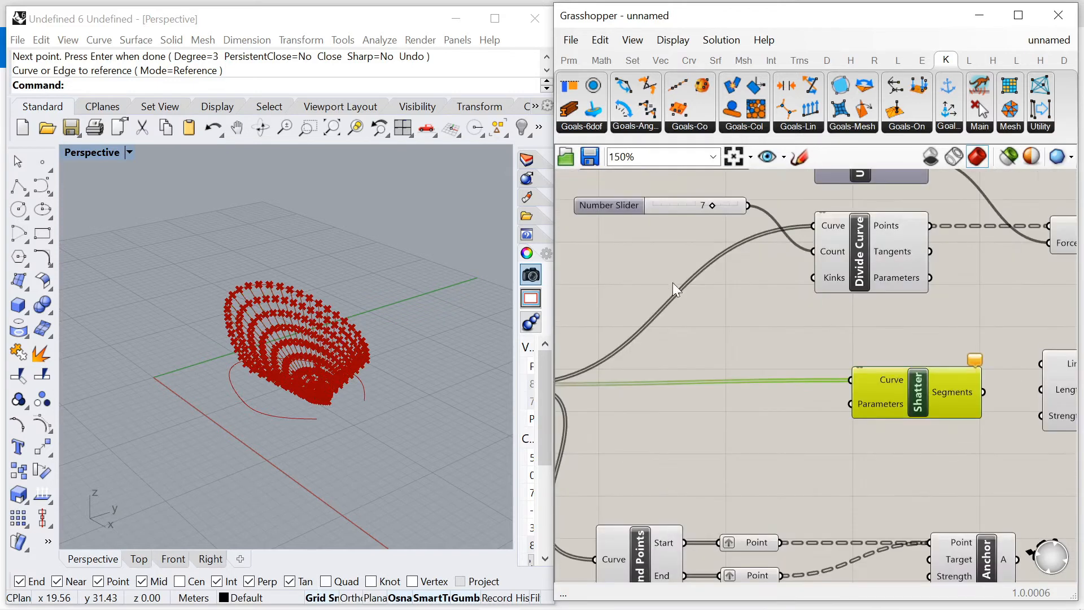
Add a Range component, feed its Steps from the Count slider, and connect its output to Shatter's Parameters input.
double_click(720, 319)
type("range")
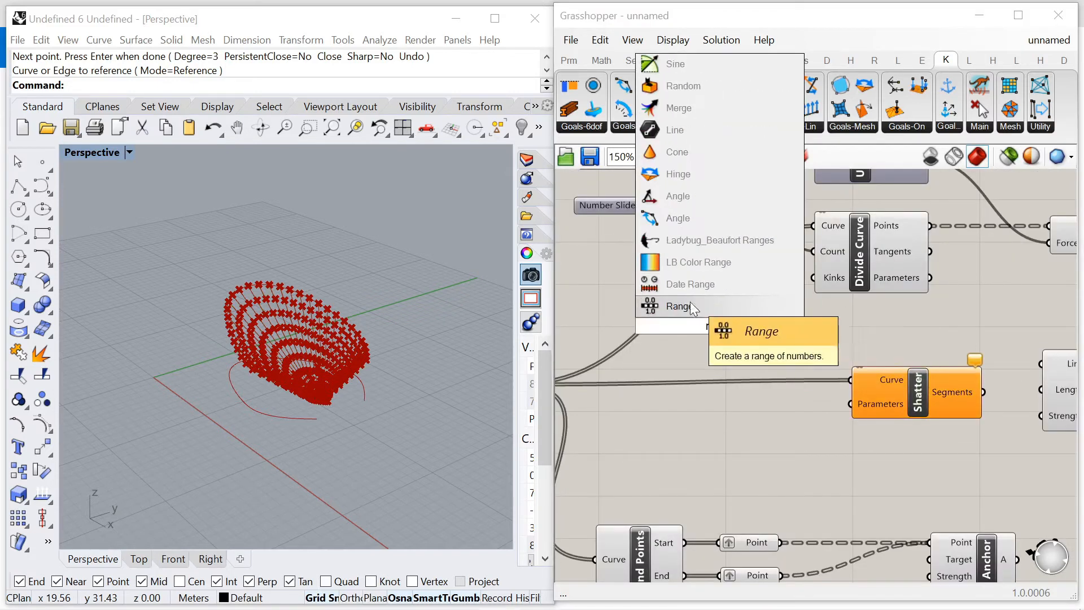
left_click(687, 306)
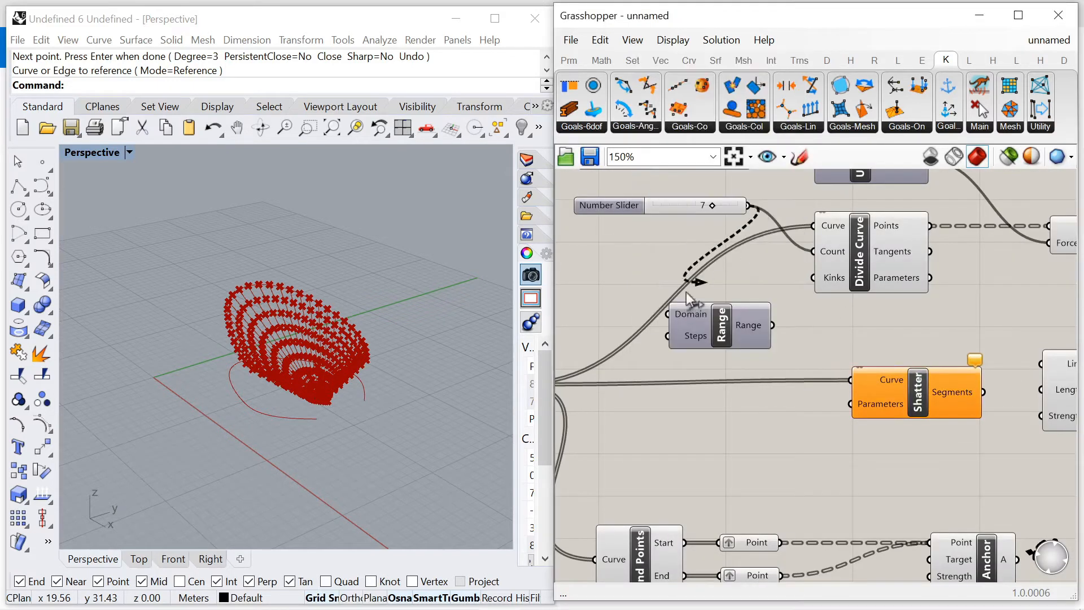
left_click_drag(772, 325, 841, 414)
Respace Length(Line), Shatter, Range and the Count slider so that Range sits directly below Divide Curve.
scroll(680, 382, "down", 1)
right_click_drag(681, 382, 564, 375)
left_click_drag(824, 385, 960, 388)
left_click_drag(685, 376, 809, 385)
right_click_drag(649, 390, 781, 392)
scroll(728, 384, "down", 1)
left_click_drag(679, 342, 789, 360)
left_click_drag(617, 253, 596, 283)
left_click_drag(780, 283, 807, 283)
left_click_drag(790, 354, 808, 355)
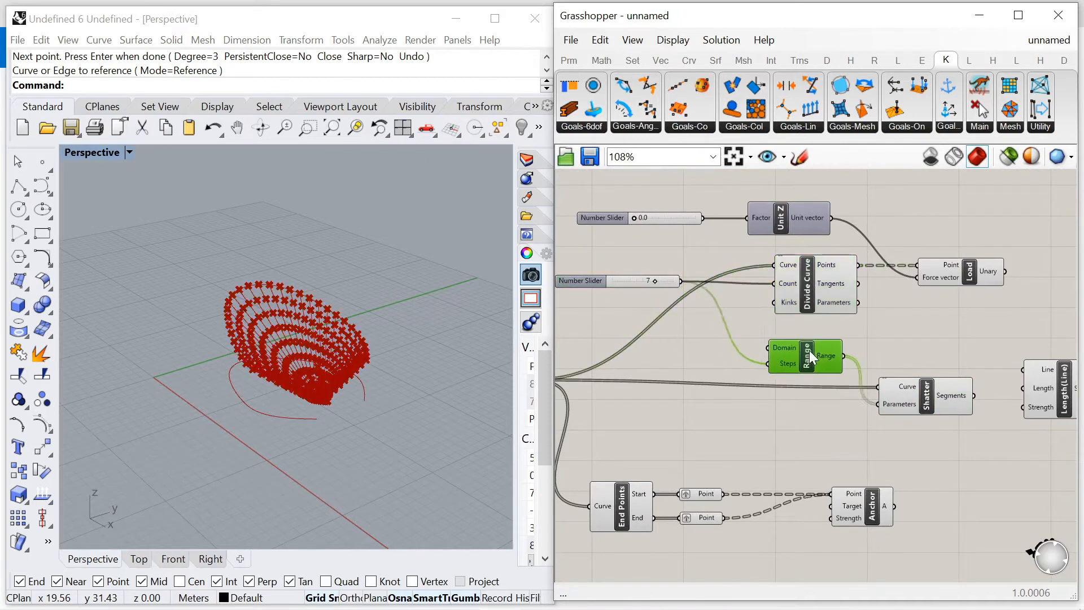
left_click_drag(573, 278, 569, 266)
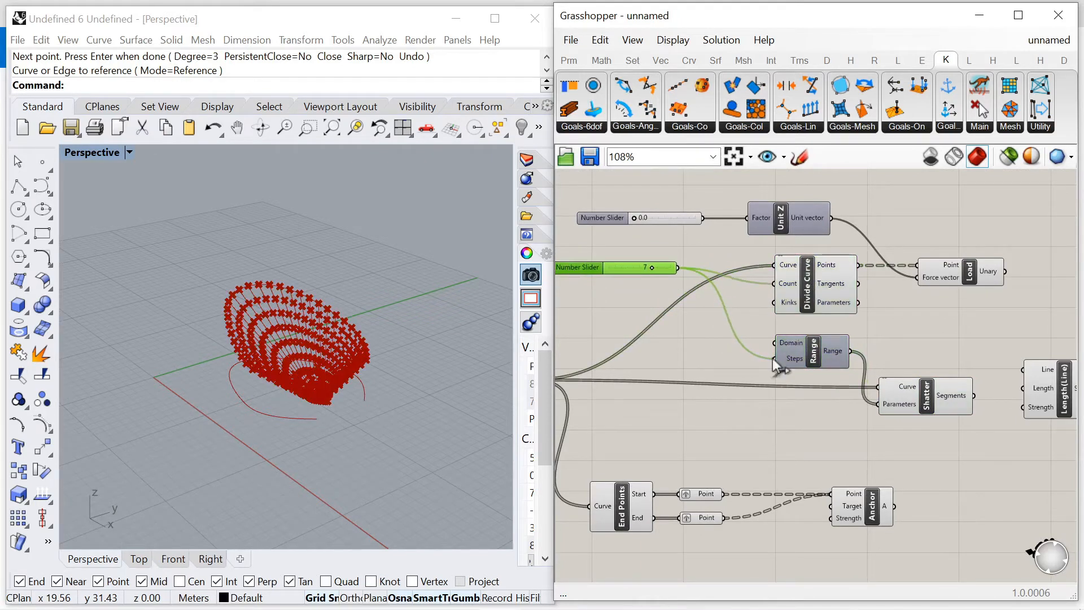
left_click(809, 352)
Connect Shatter's Segments output to Length(Line)'s Line input and align the two components.
right_click_drag(1017, 380, 836, 340)
scroll(837, 340, "down", 1)
scroll(835, 340, "up", 1)
left_click_drag(743, 349, 779, 353)
left_click_drag(892, 356, 901, 359)
scroll(823, 391, "up", 3)
left_click(838, 386)
left_click_drag(868, 304, 870, 303)
left_click_drag(912, 325, 943, 364)
scroll(772, 454, "down", 3)
right_click_drag(795, 294, 783, 358)
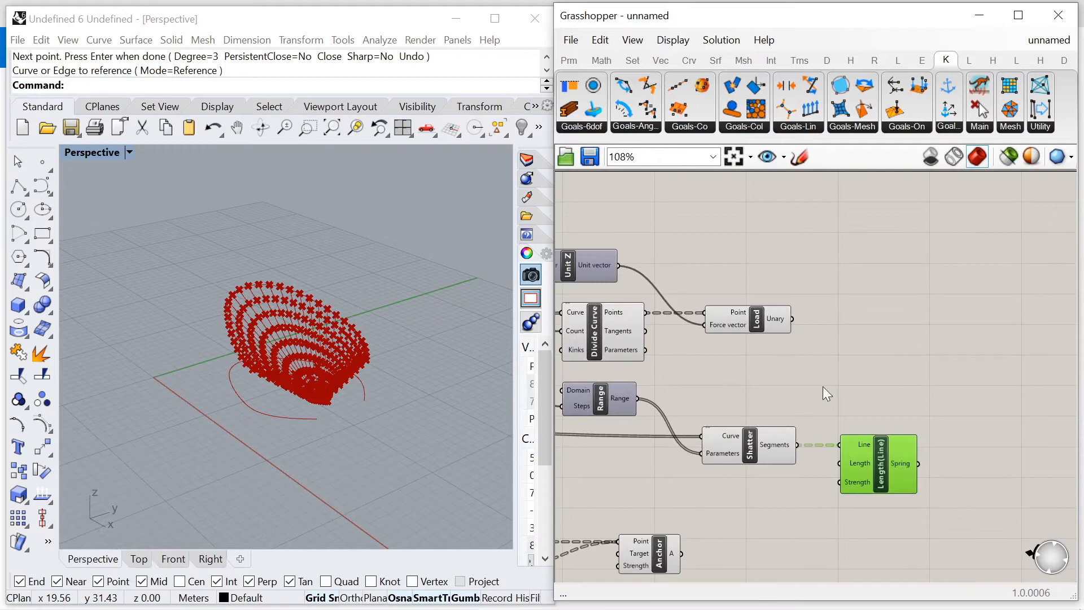
Add a curve Length component below Shatter, feed it from Segments, and move Length(Line) away to make room.
scroll(824, 445, "up", 2)
left_click(766, 490)
scroll(777, 322, "down", 3)
scroll(724, 446, "up", 3)
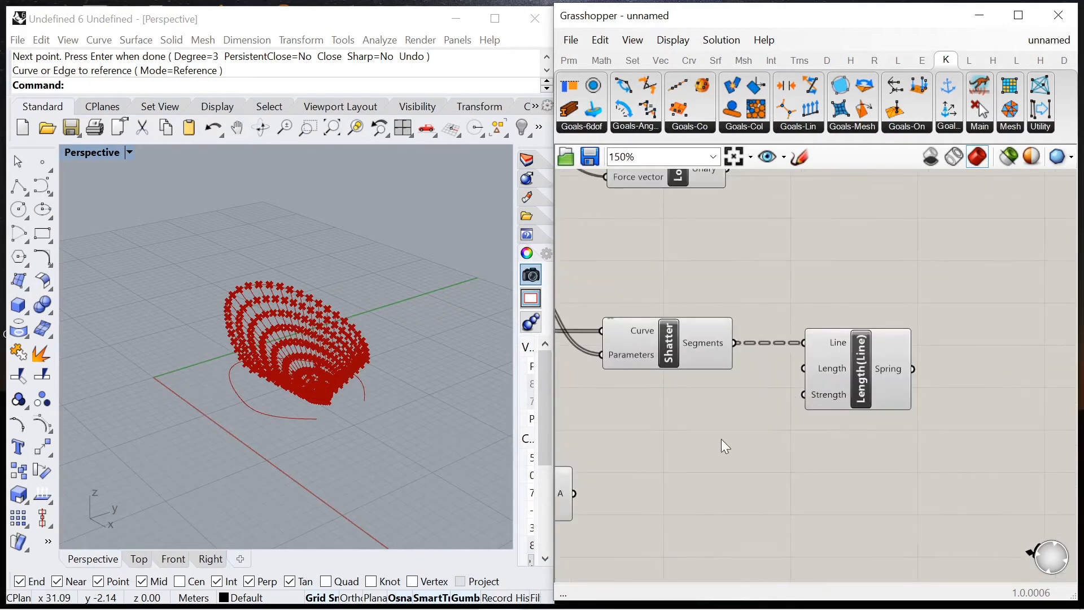
double_click(726, 446)
type("lengh")
type("t")
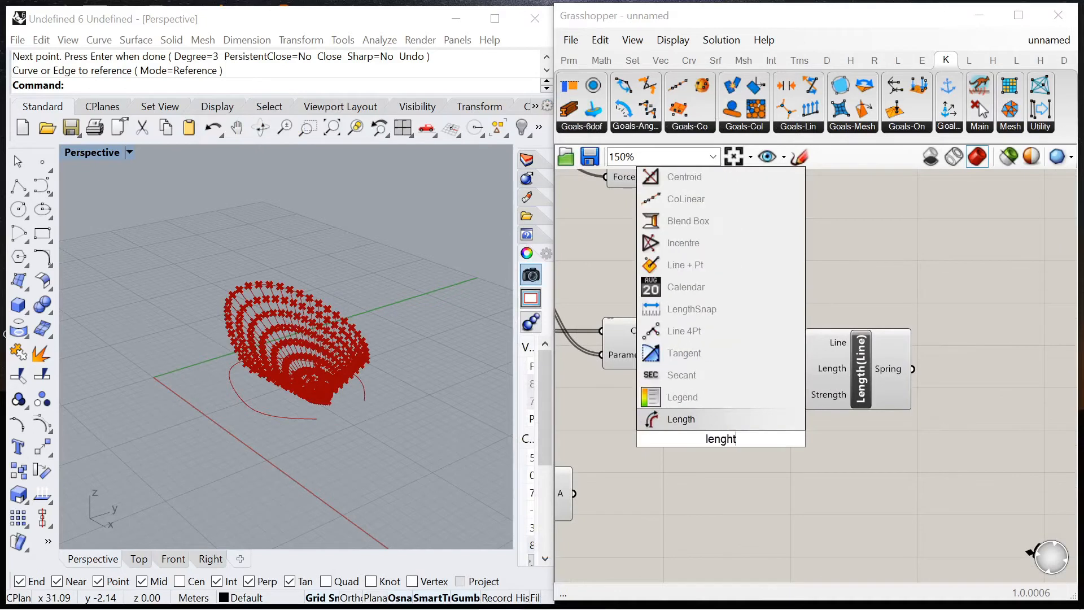
left_click(700, 422)
scroll(740, 409, "up", 1)
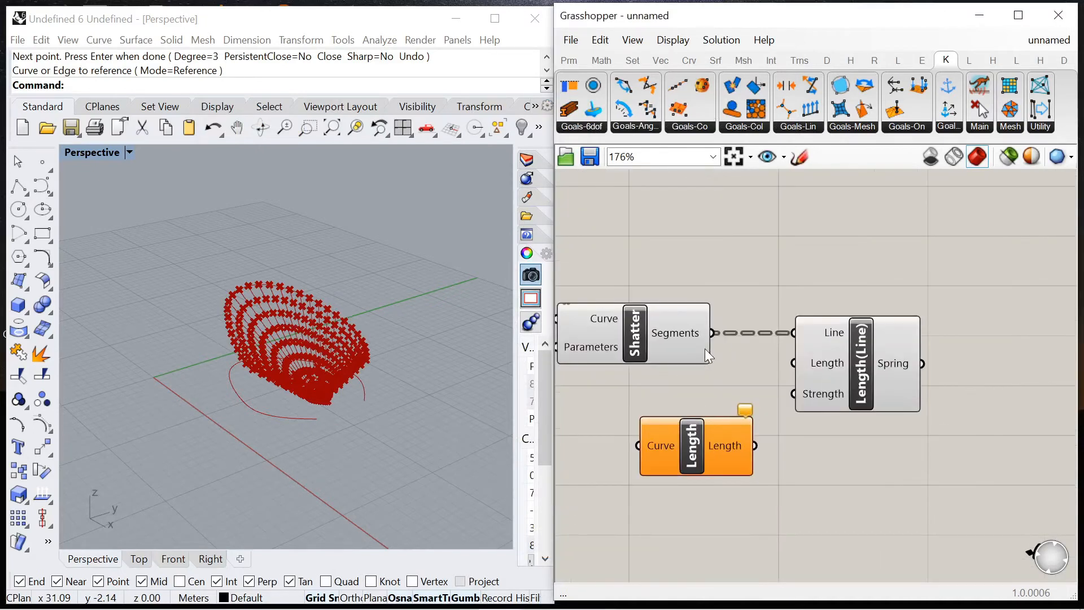
left_click_drag(647, 427, 638, 445)
scroll(639, 446, "down", 1)
left_click_drag(771, 393, 906, 395)
left_click(659, 452)
left_click_drag(658, 452, 729, 439)
Add a Multiplication component after the curve Length component and connect the Length output to its A input.
double_click(592, 488)
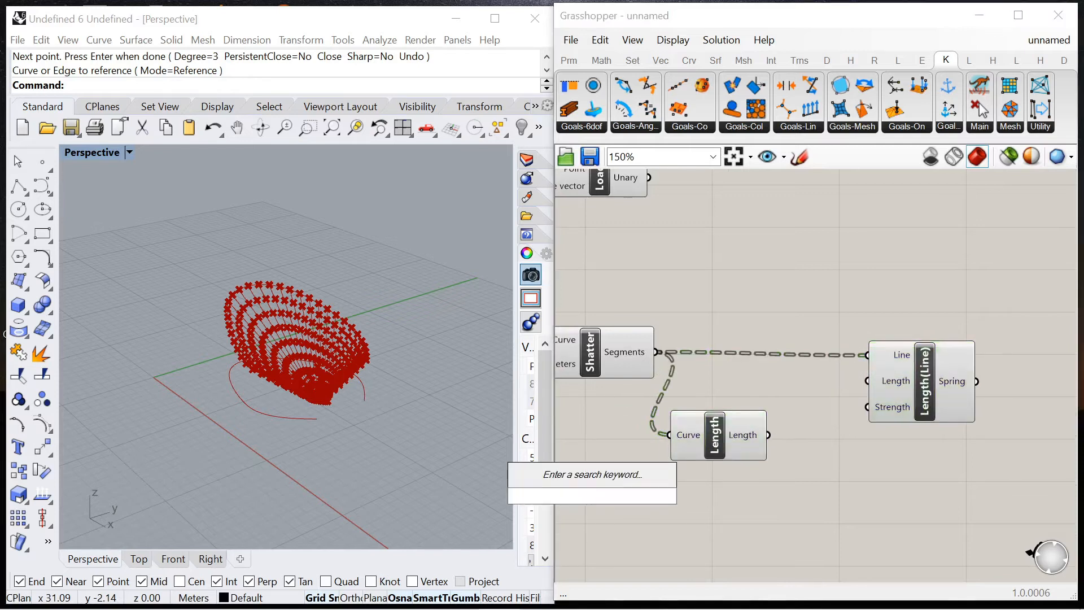
type("multi")
left_click(604, 454)
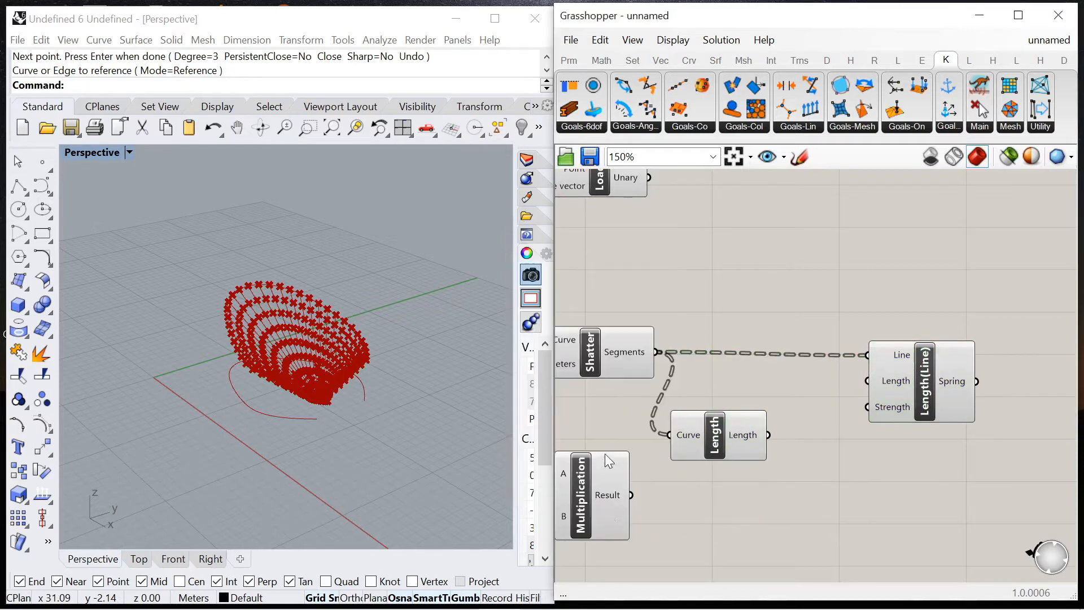
left_click_drag(605, 453, 848, 507)
Add a 0 to 3.0 Number Slider for Multiplication's B input and connect the Result to Length(Line)'s Length input.
double_click(700, 514)
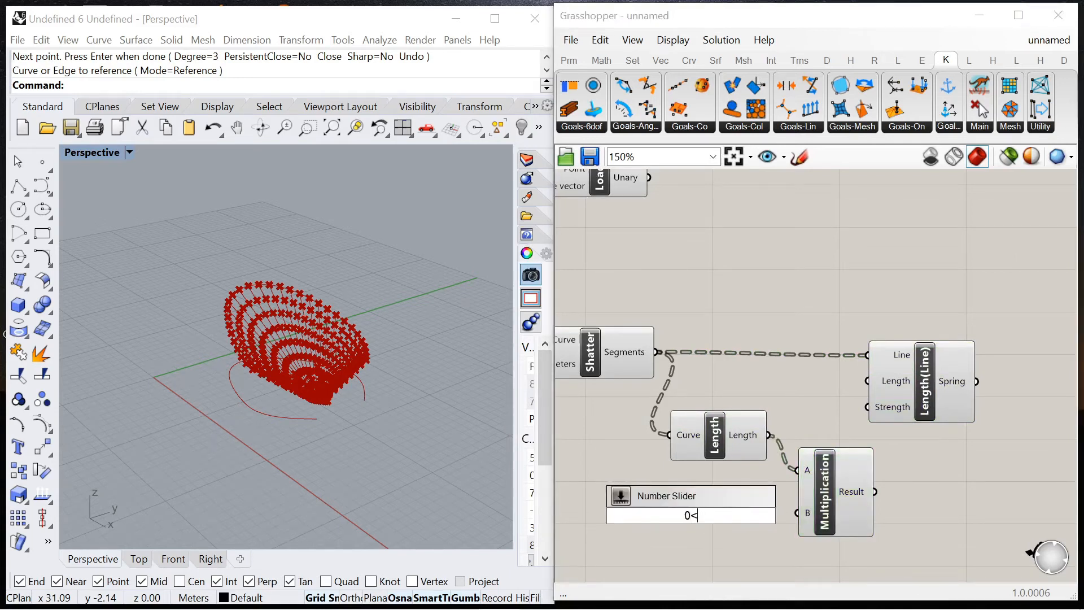
type("0<3.0")
key("Return")
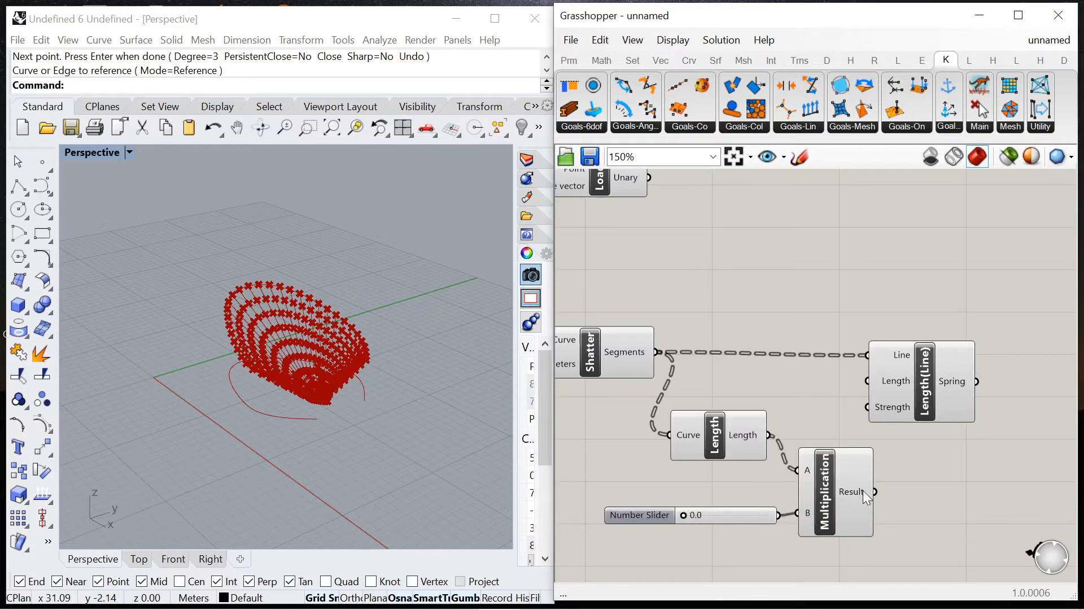
left_click_drag(882, 381, 957, 378)
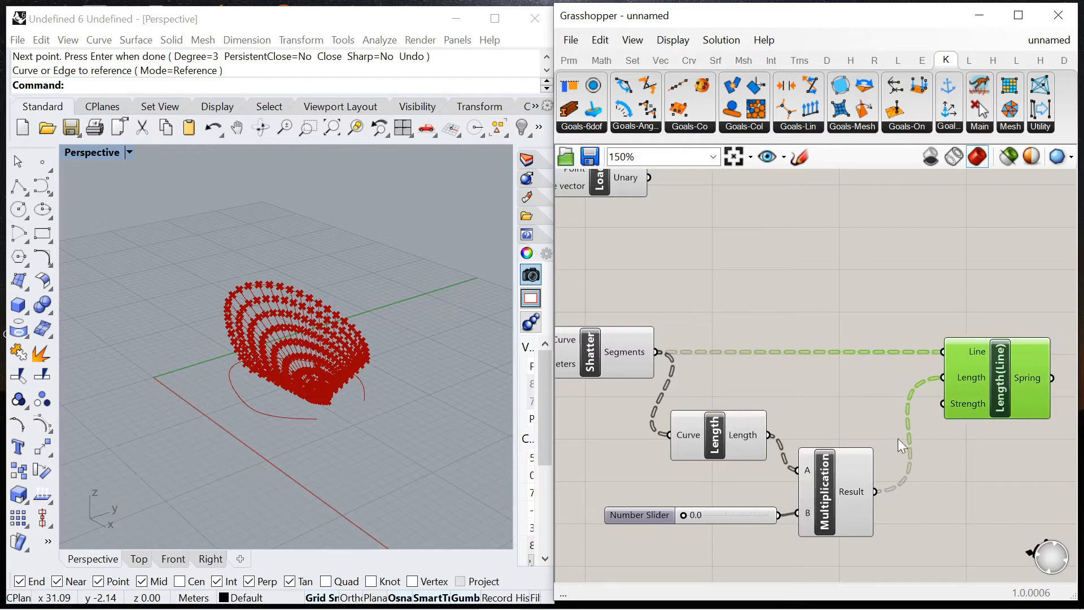
Tidy the Multiplication component, the curve Length component and the multiplier slider into a compact arrangement.
left_click_drag(829, 491, 848, 461)
left_click(704, 440)
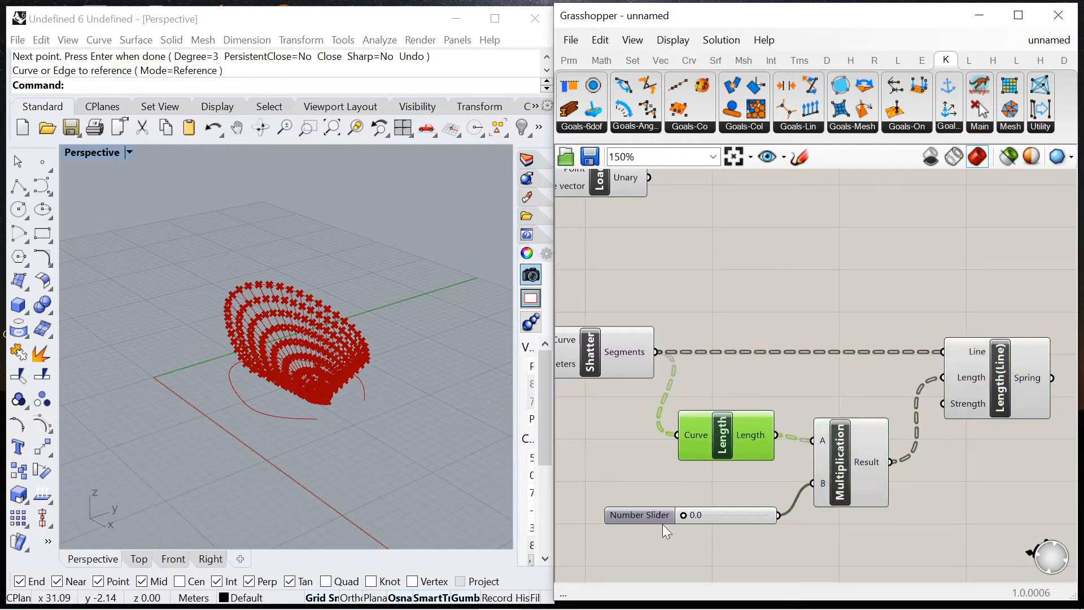
left_click_drag(663, 524, 650, 486)
Align Anchor and Load in a column with Length(Line), and shift the End Points group and the Unit Z with its slider.
scroll(879, 357, "down", 5)
scroll(720, 419, "up", 3)
left_click_drag(940, 451, 1039, 445)
scroll(1011, 446, "down", 1)
left_click_drag(727, 452, 749, 440)
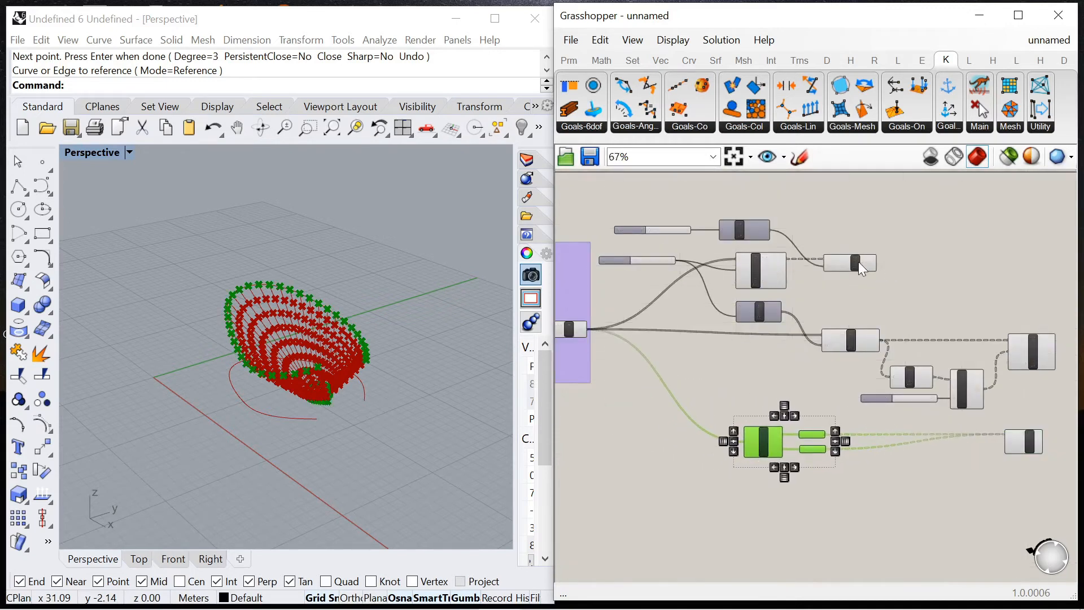
left_click_drag(858, 263, 1030, 263)
left_click_drag(790, 235, 922, 236)
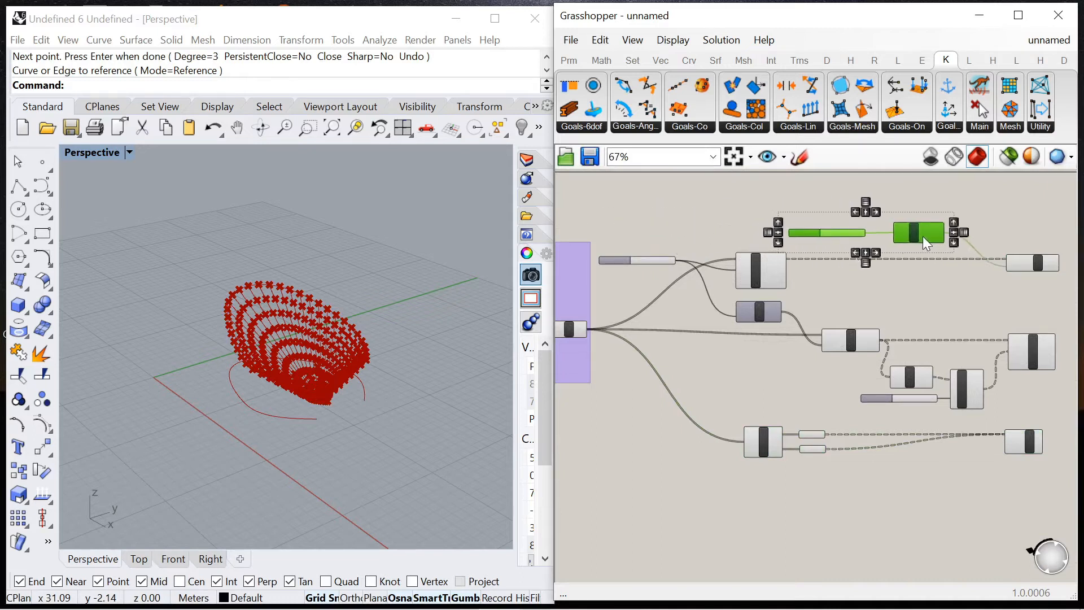
left_click(821, 219)
scroll(817, 242, "down", 3)
scroll(965, 265, "up", 9)
scroll(731, 264, "down", 4)
scroll(869, 342, "up", 4)
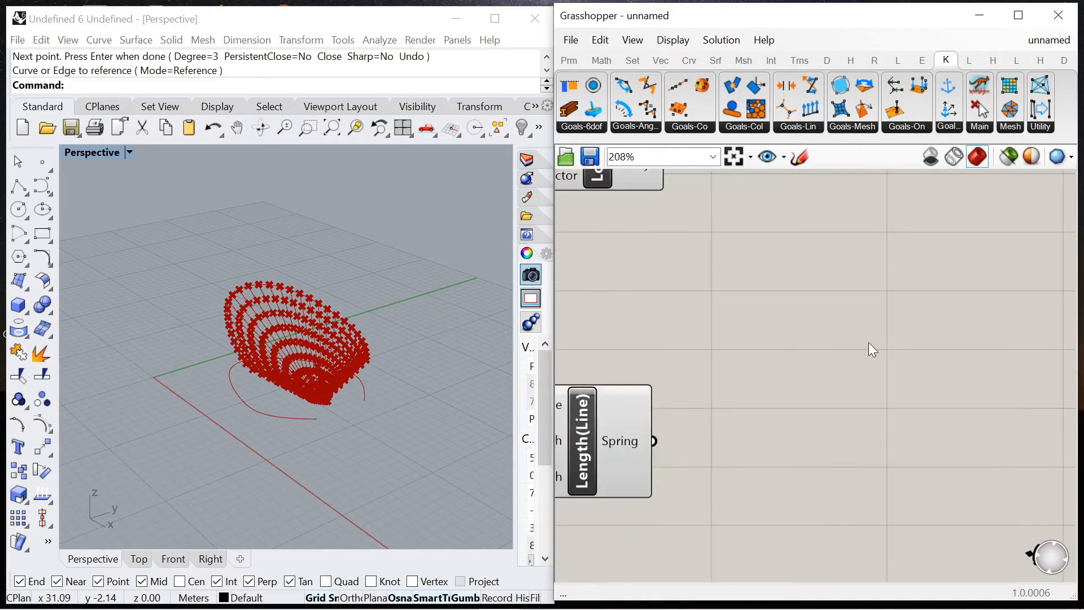
double_click(862, 342)
type("bouy")
key("BackSpace")
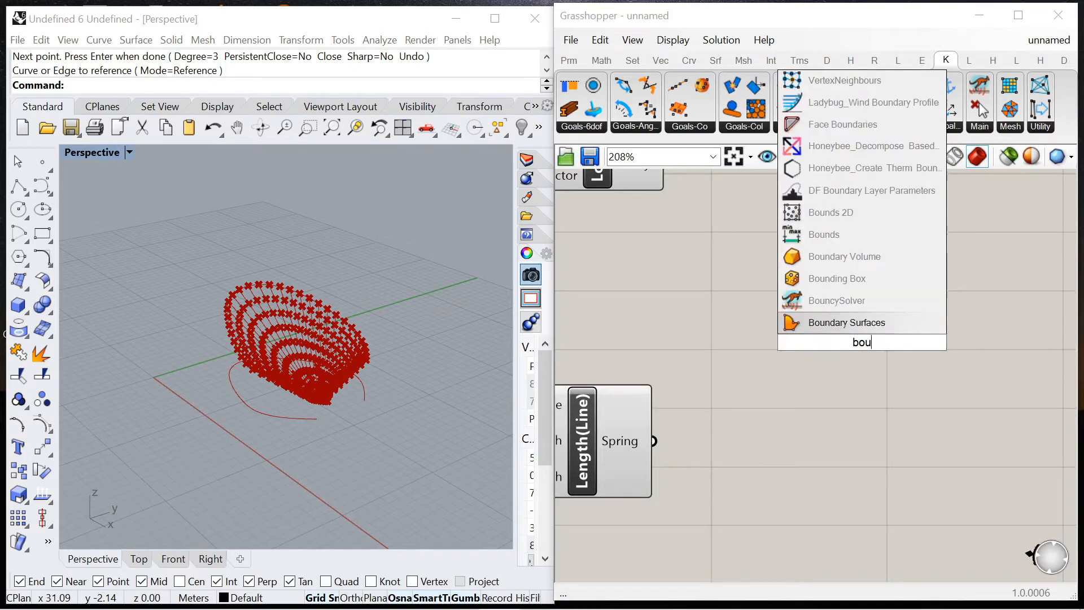
left_click(1021, 231)
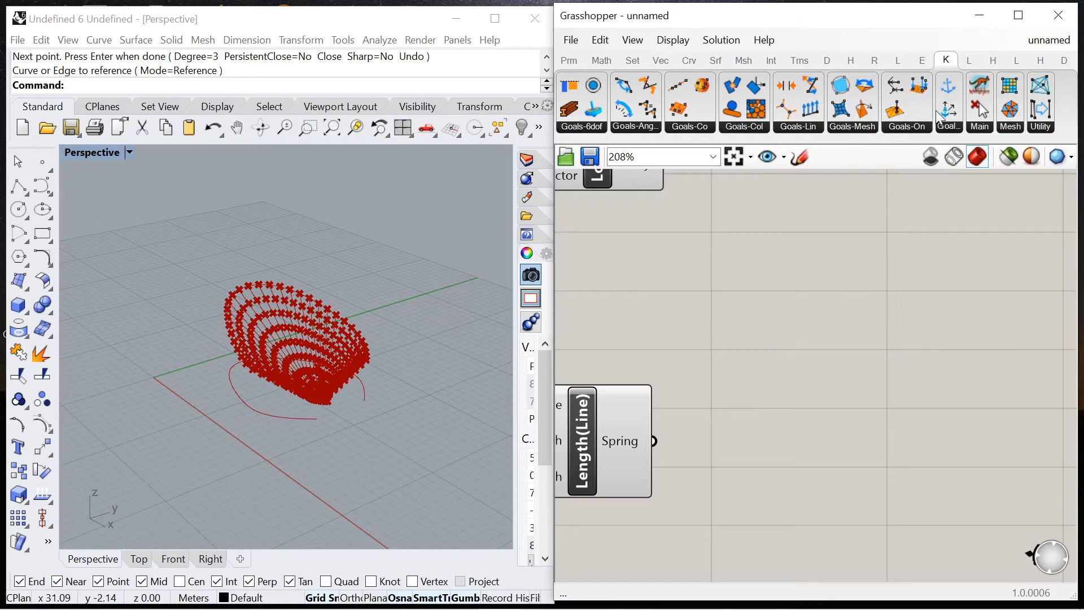
left_click(959, 129)
left_click(909, 125)
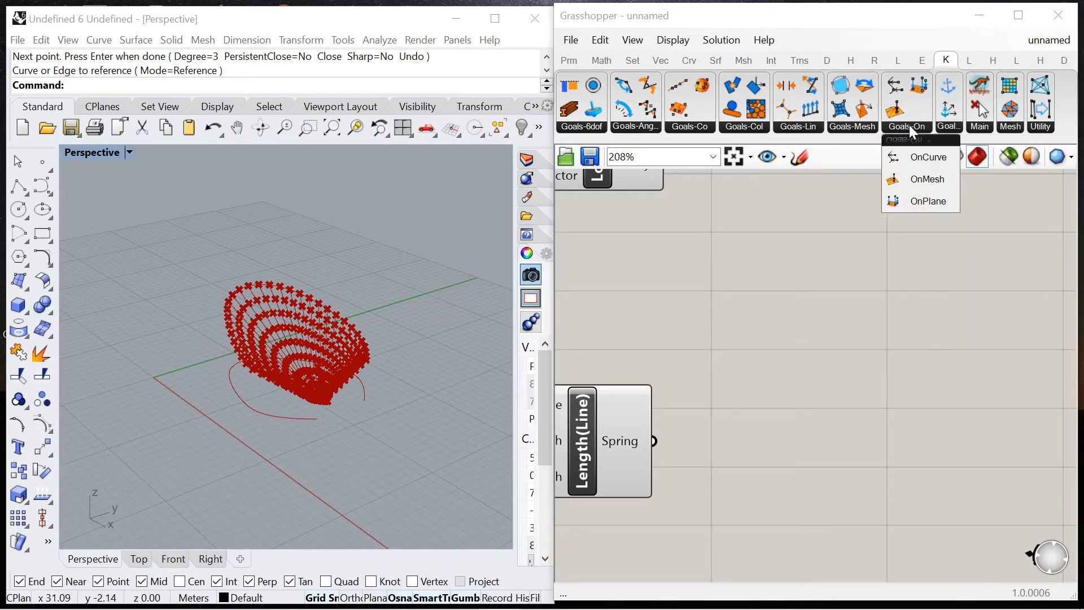
Add a BouncySolver component to the right of the goals and connect Load's Unary output to its GoalObjects input.
double_click(810, 221)
type("solver")
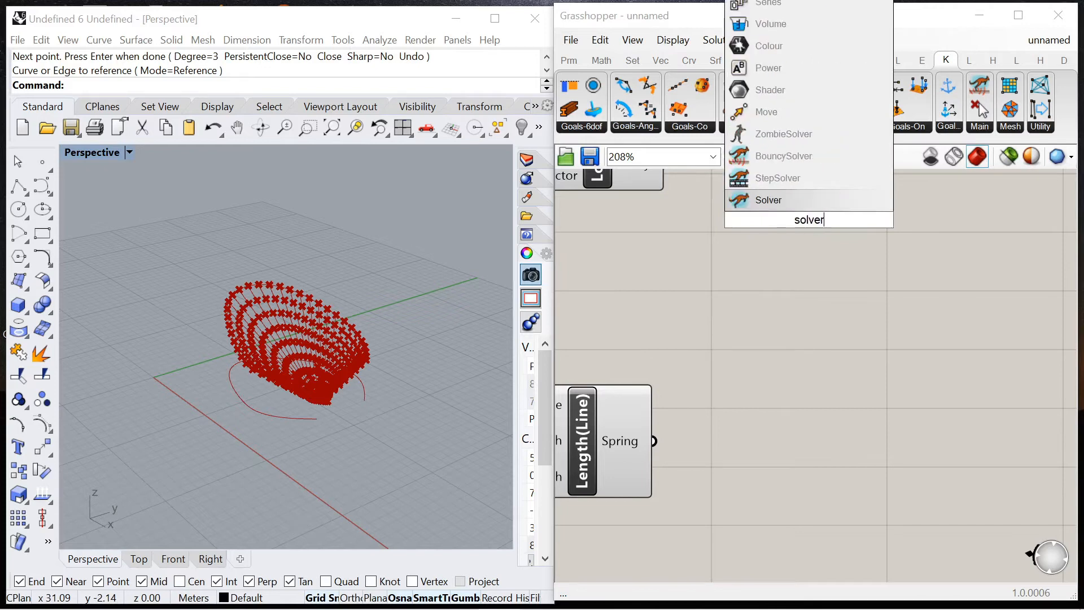
left_click(790, 157)
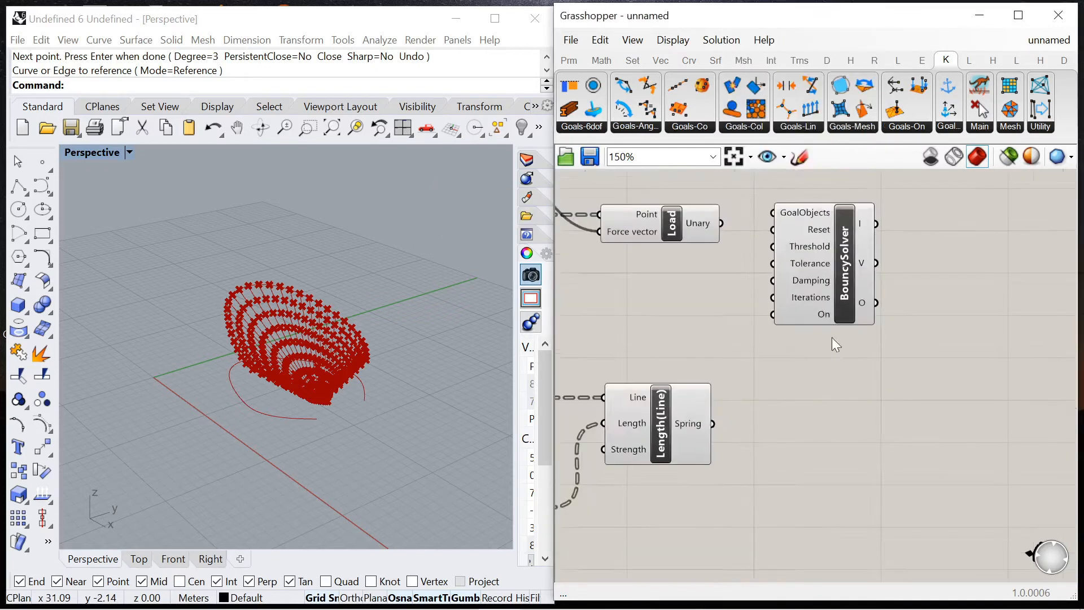
left_click_drag(841, 288, 904, 359)
scroll(803, 269, "down", 2)
left_click_drag(784, 251, 897, 300)
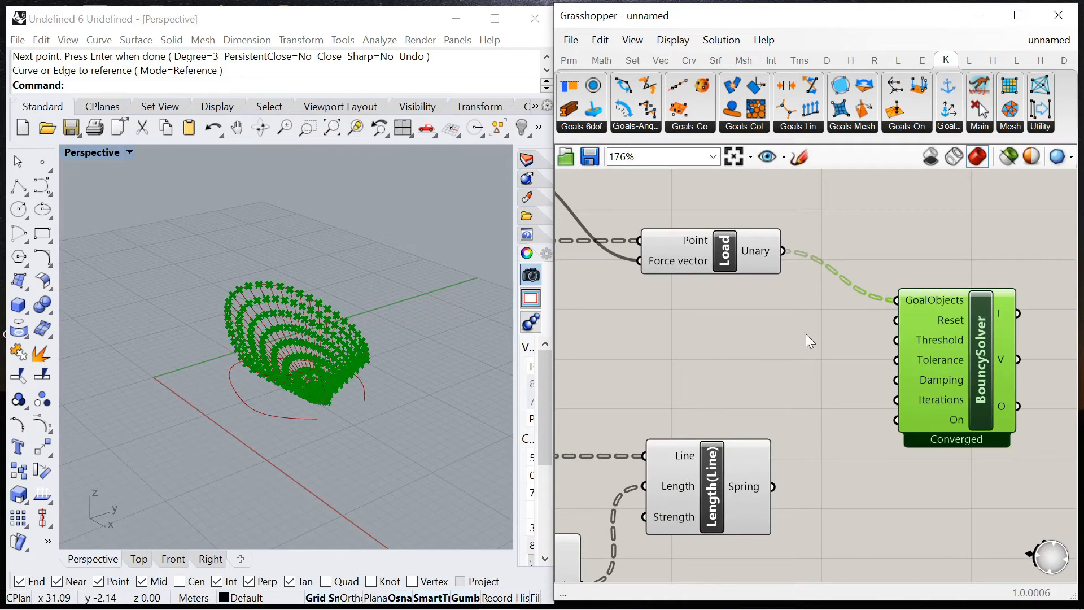
Also connect Length(Line)'s Spring output and Anchor's A output to GoalObjects, and place BouncySolver level with Length(Line).
right_click_drag(806, 335, 812, 298)
left_click_drag(777, 450, 902, 264)
scroll(845, 241, "down", 3)
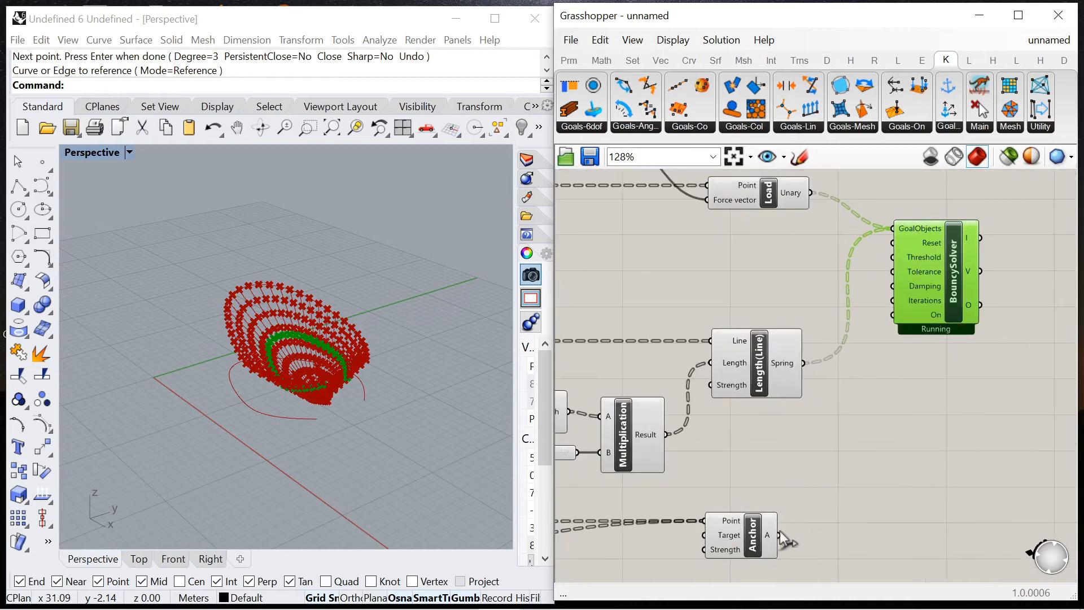
left_click_drag(894, 232, 998, 396, "shift")
Add a Boolean Toggle and connect it to BouncySolver's Reset input.
double_click(814, 452)
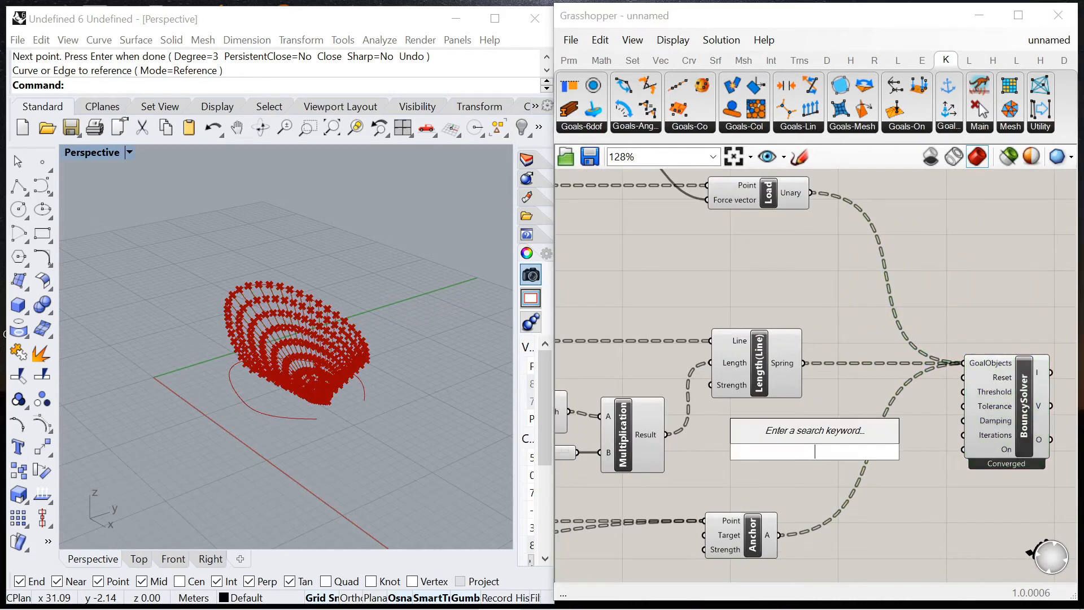
type("boolean")
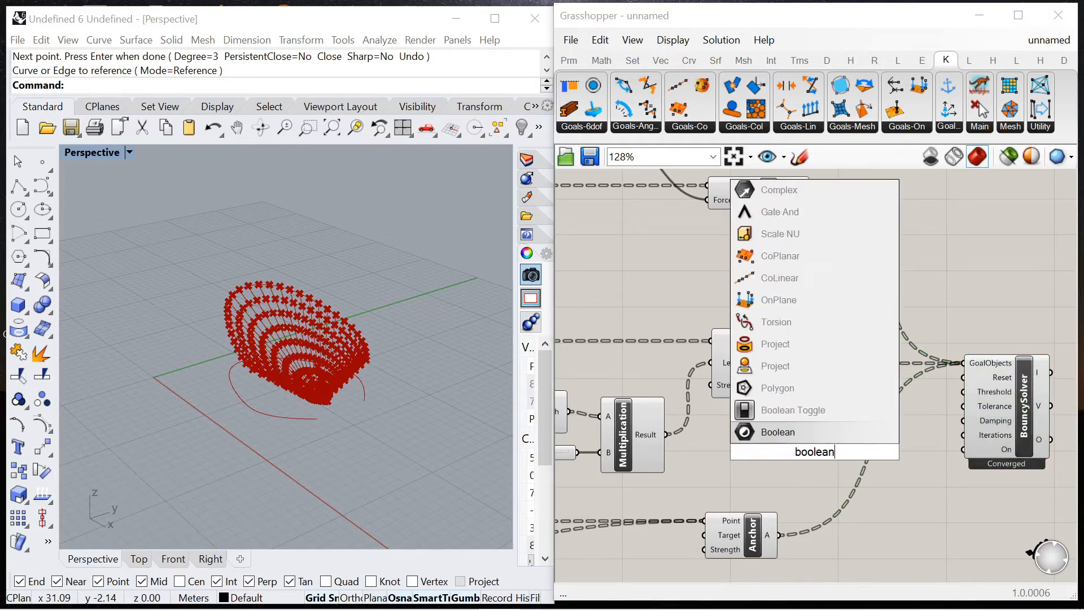
left_click(805, 407)
scroll(859, 455, "up", 2)
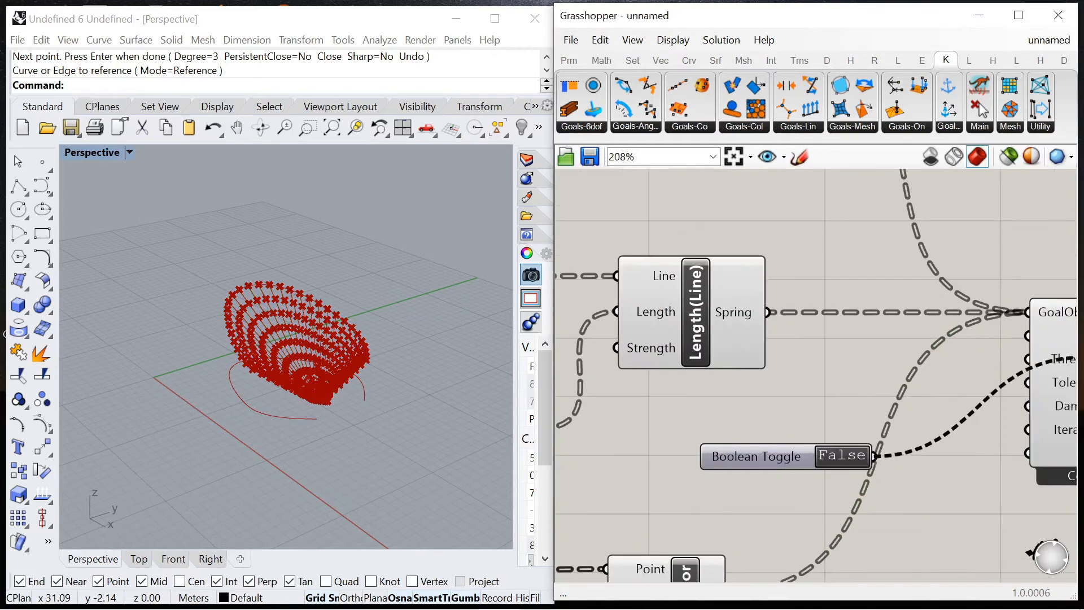
left_click_drag(1073, 359, 954, 367)
Reset the solver by switching the Boolean Toggle to True, and run it by switching back to False.
left_click(739, 454)
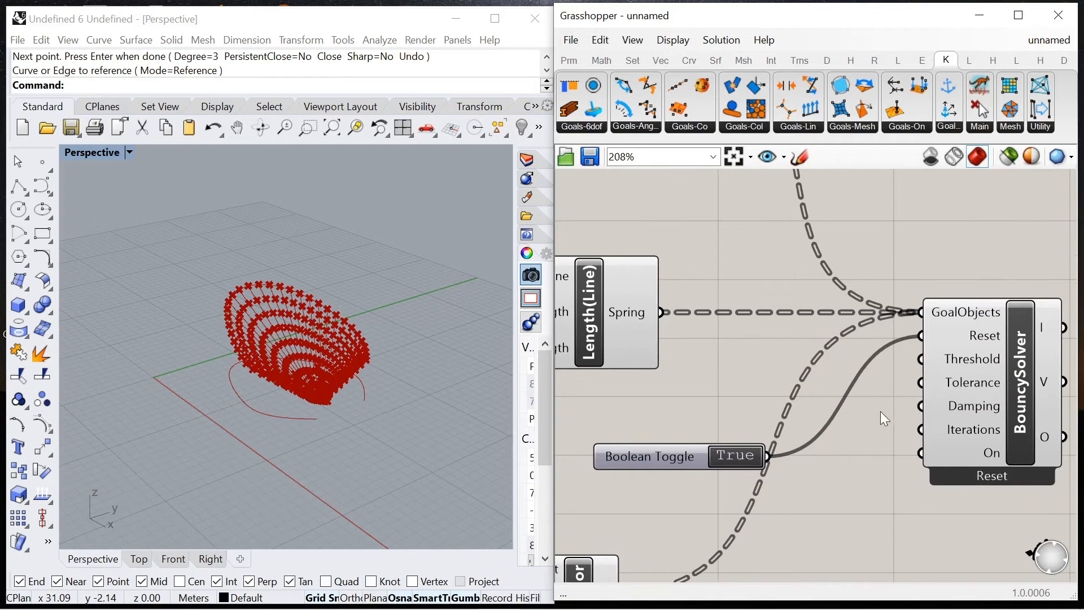
right_click_drag(880, 412, 970, 401)
left_click(817, 448)
Turn off the preview of the goal components feeding the solver and of the fan-line group's components.
scroll(898, 445, "down", 8)
scroll(736, 340, "up", 6)
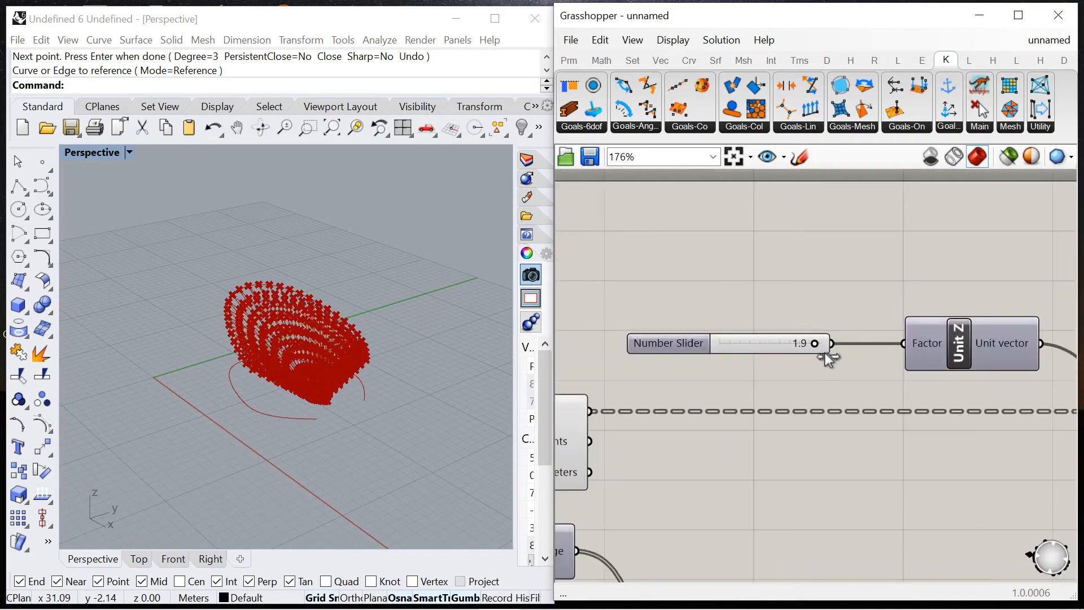
scroll(711, 333, "down", 8)
left_click_drag(864, 437, 731, 239)
right_click(730, 239)
left_click(769, 267)
left_click_drag(663, 433, 601, 305)
right_click(612, 228)
left_click(648, 254)
scroll(780, 363, "down", 1)
scroll(913, 380, "up", 8)
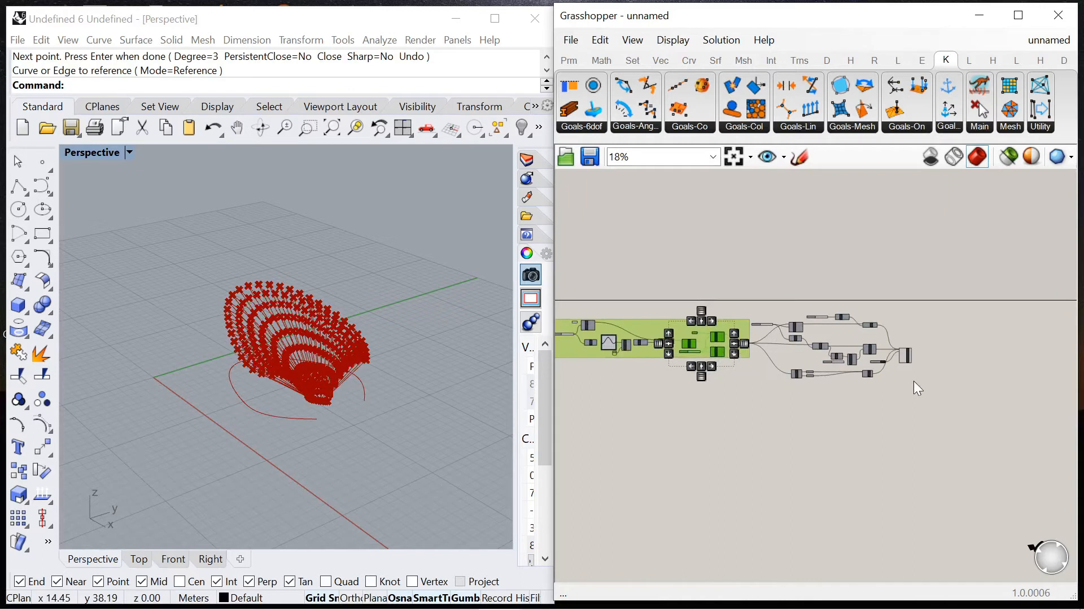
Turn off the preview of the remaining components at the start of the definition, leaving BouncySolver's preview on.
left_click(910, 370)
left_click(960, 321)
scroll(960, 322, "down", 5)
scroll(728, 311, "up", 1)
scroll(822, 306, "up", 1)
right_click_drag(822, 306, 959, 294)
right_click(690, 244)
left_click(733, 265)
Set the Number Slider feeding Unit Z's Factor to 2.0.
right_click_drag(491, 245, 246, 302)
scroll(842, 370, "down", 4)
scroll(937, 381, "up", 6)
scroll(937, 381, "down", 3)
scroll(804, 237, "up", 4)
scroll(785, 259, "up", 4)
left_click_drag(783, 258, 886, 286)
right_click_drag(323, 412, 428, 434)
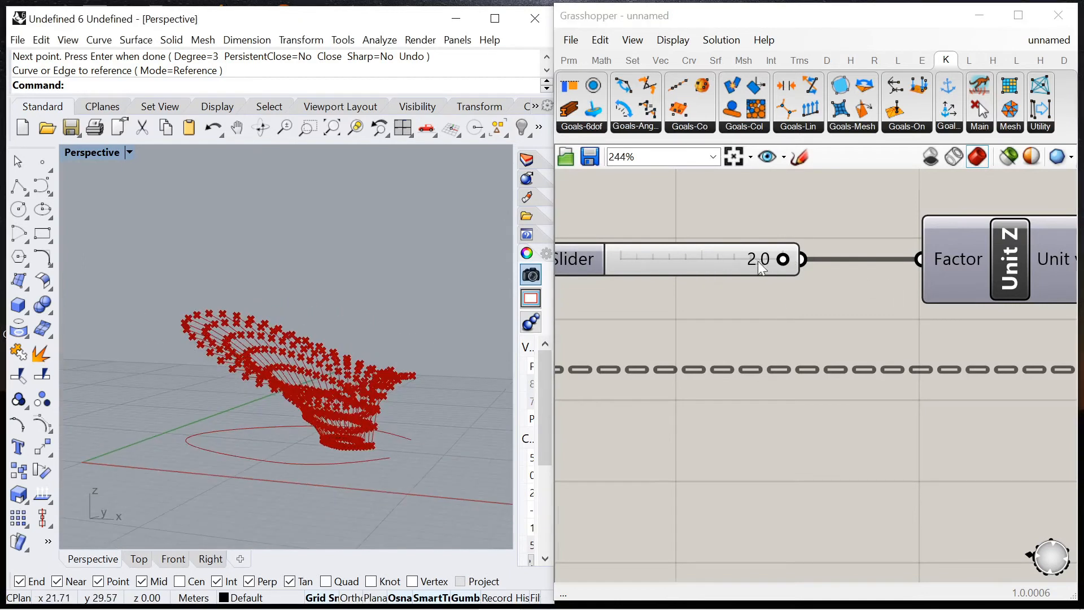
Set the Unit Z slider's maximum to 3 and raise its value to the upper end of the range.
scroll(758, 260, "down", 5)
scroll(649, 256, "up", 4)
double_click(649, 256)
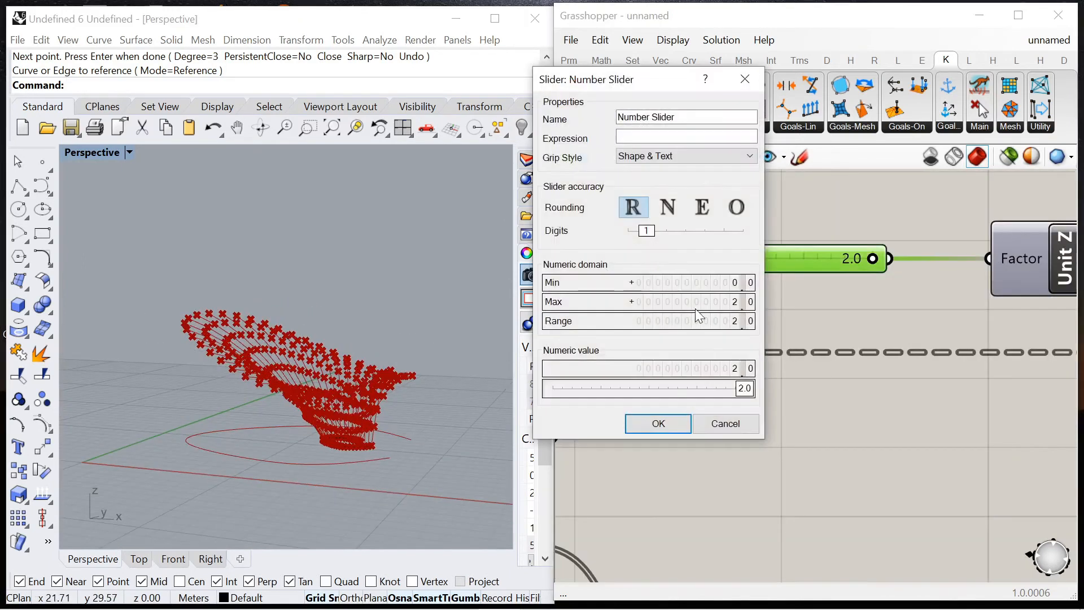
double_click(696, 309)
type("3.")
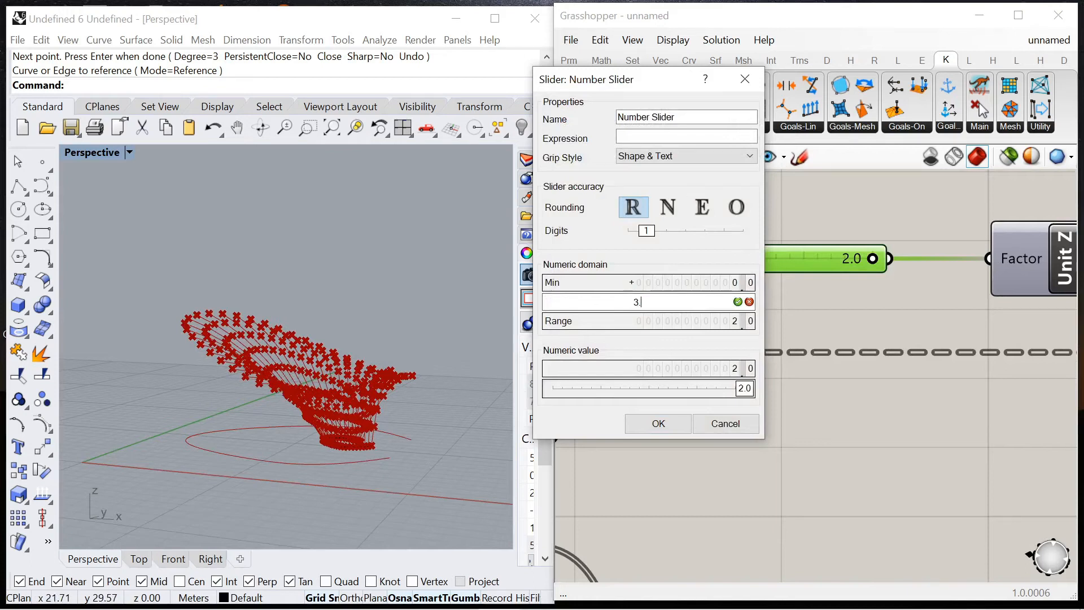
left_click(668, 419)
left_click_drag(815, 262, 878, 262)
right_click_drag(376, 331, 322, 285)
Raise the slider feeding Multiplication's B input slightly above 0.0.
left_click(675, 410)
scroll(660, 304, "down", 8)
scroll(743, 380, "up", 6)
scroll(896, 369, "down", 4)
scroll(741, 368, "up", 4)
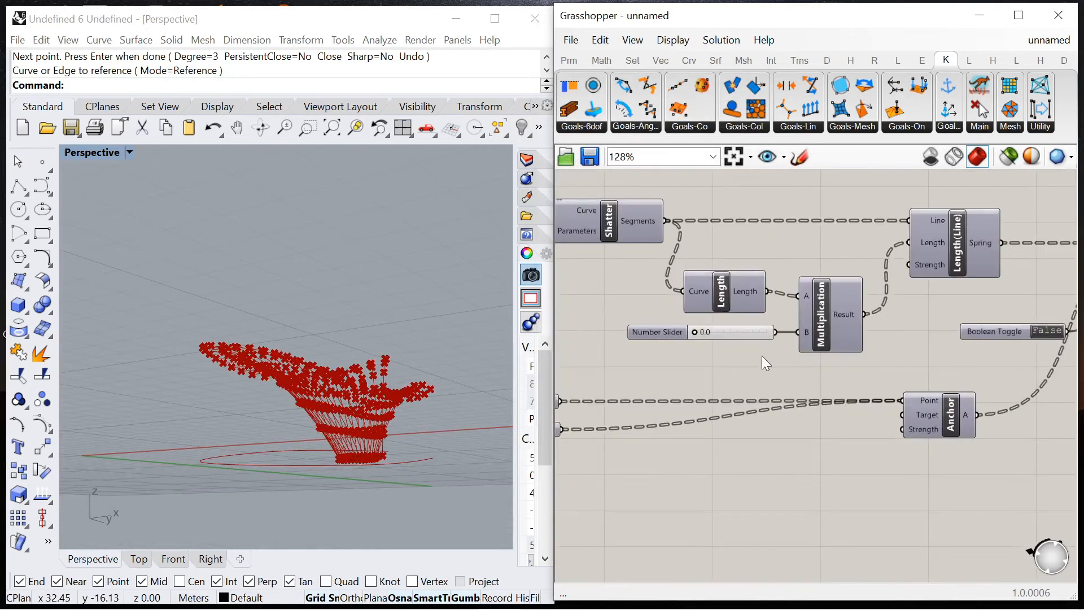
scroll(703, 332, "up", 2)
mouse_move(696, 333)
left_mouse_down()
mouse_move(769, 332)
mouse_move(709, 334)
left_mouse_up()
Set the slider feeding Multiplication's B input to 1.0.
scroll(808, 368, "down", 6)
right_click_drag(957, 344, 871, 385)
scroll(872, 386, "up", 6)
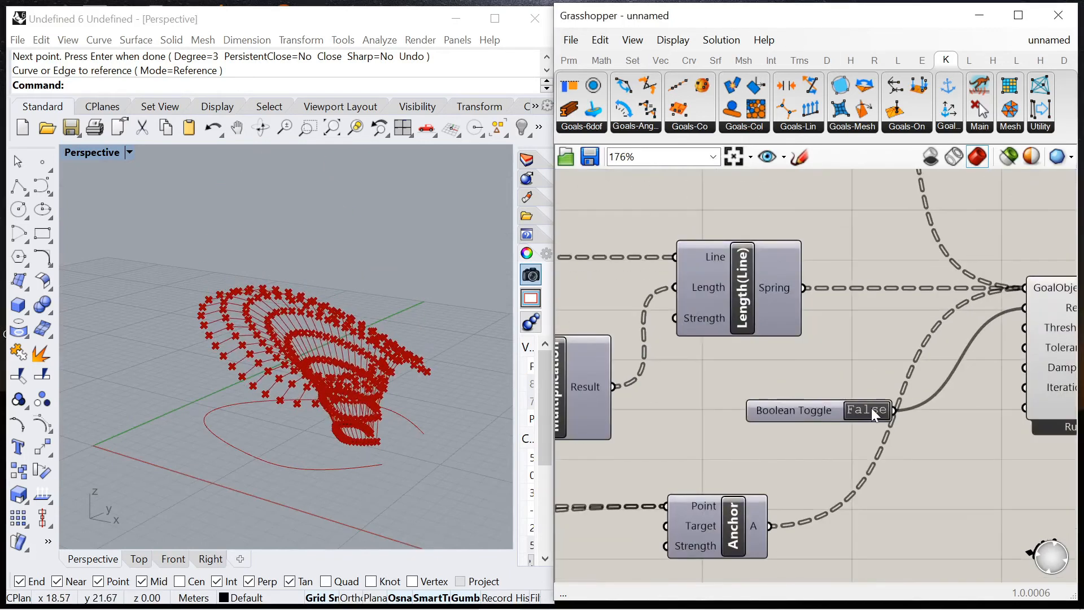
scroll(872, 407, "down", 7)
scroll(719, 386, "up", 7)
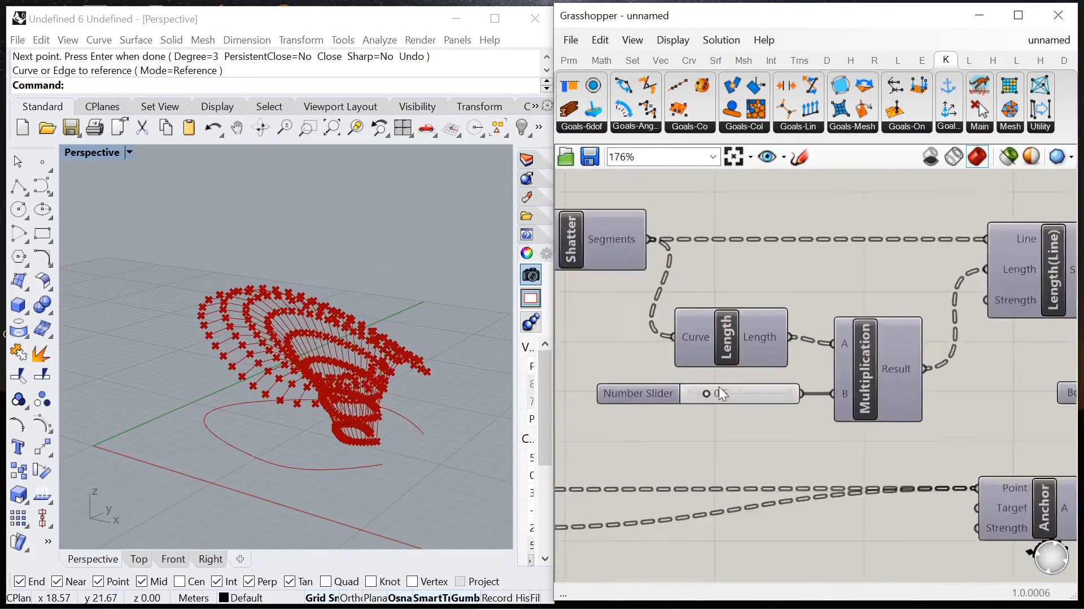
scroll(719, 386, "up", 2)
left_click_drag(701, 397, 722, 399)
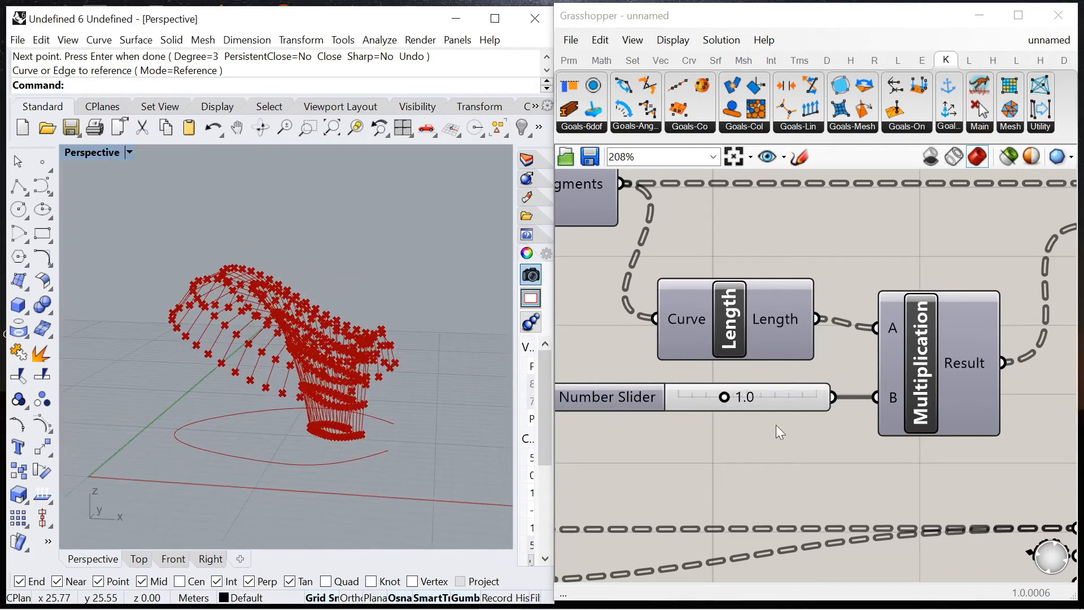
Test weaker loads on the simulated shape by lowering the Unit Z slider to 0.8 and to 0.4.
scroll(757, 259, "down", 5)
scroll(791, 294, "up", 6)
left_click_drag(831, 314, 710, 323)
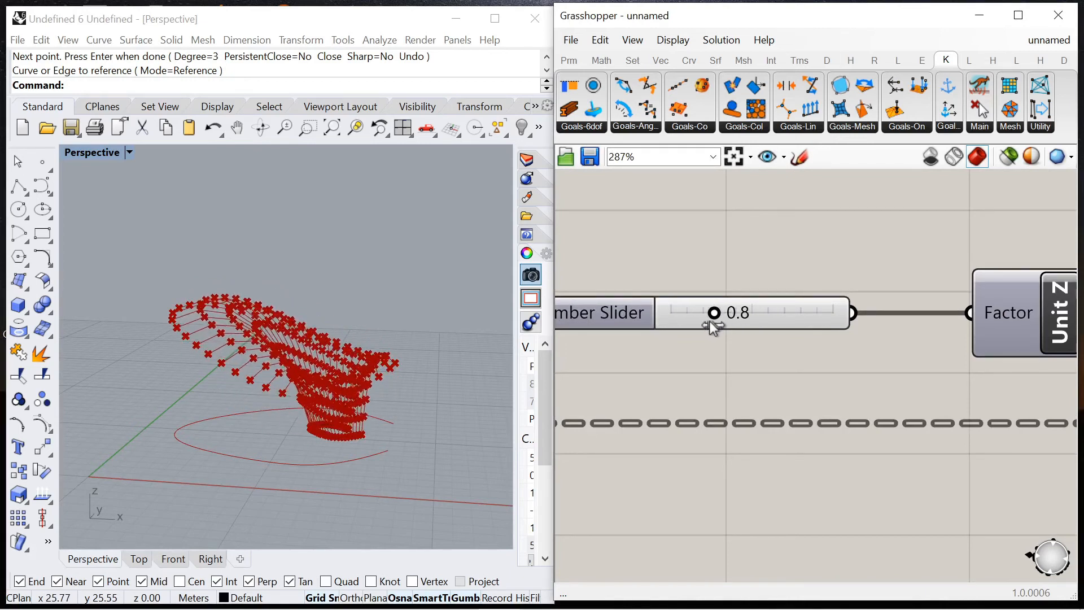
right_click_drag(381, 368, 170, 369)
left_click_drag(713, 312, 694, 315)
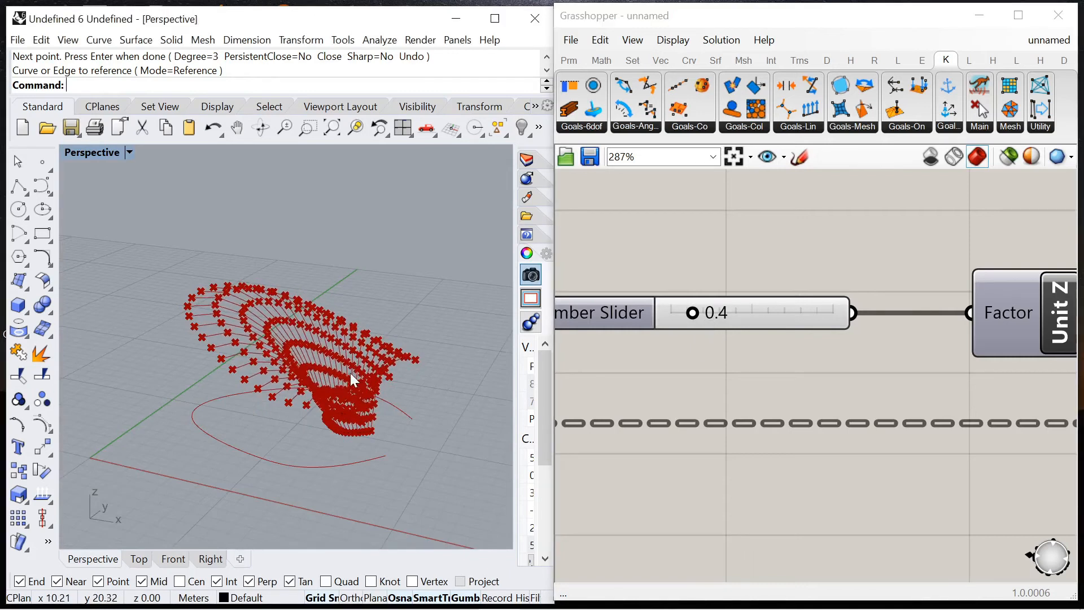
right_click_drag(356, 380, 323, 318)
Set the slider feeding Multiplication's B input to 0.7 to shorten the springs.
scroll(716, 353, "down", 5)
scroll(691, 480, "up", 5)
left_click_drag(696, 402, 680, 403)
scroll(801, 344, "down", 5)
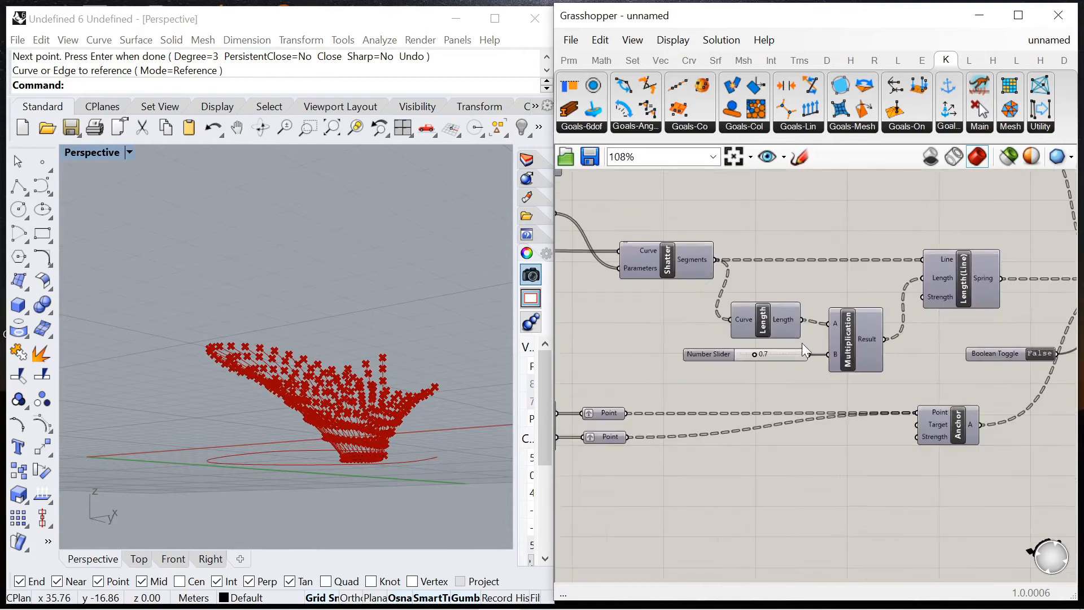
scroll(845, 363, "up", 1)
left_click(813, 369)
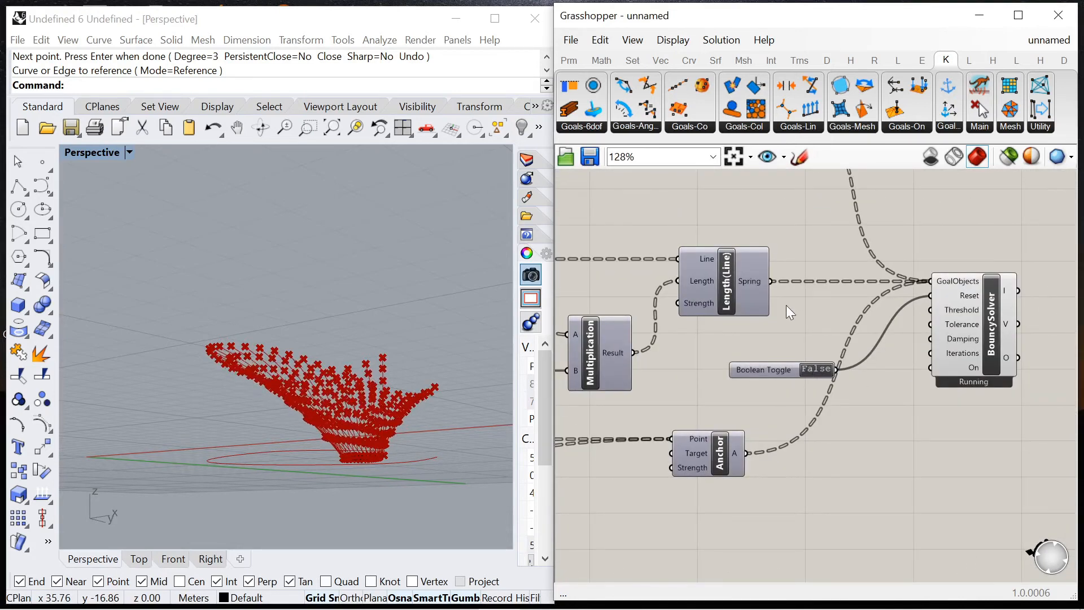
Set the Unit Z force slider to 1.4.
scroll(789, 312, "down", 3)
scroll(723, 282, "up", 5)
mouse_move(769, 291)
left_mouse_down()
mouse_move(852, 295)
mouse_move(759, 282)
left_mouse_up()
right_click_drag(446, 339, 503, 360)
left_click_drag(759, 288, 768, 284)
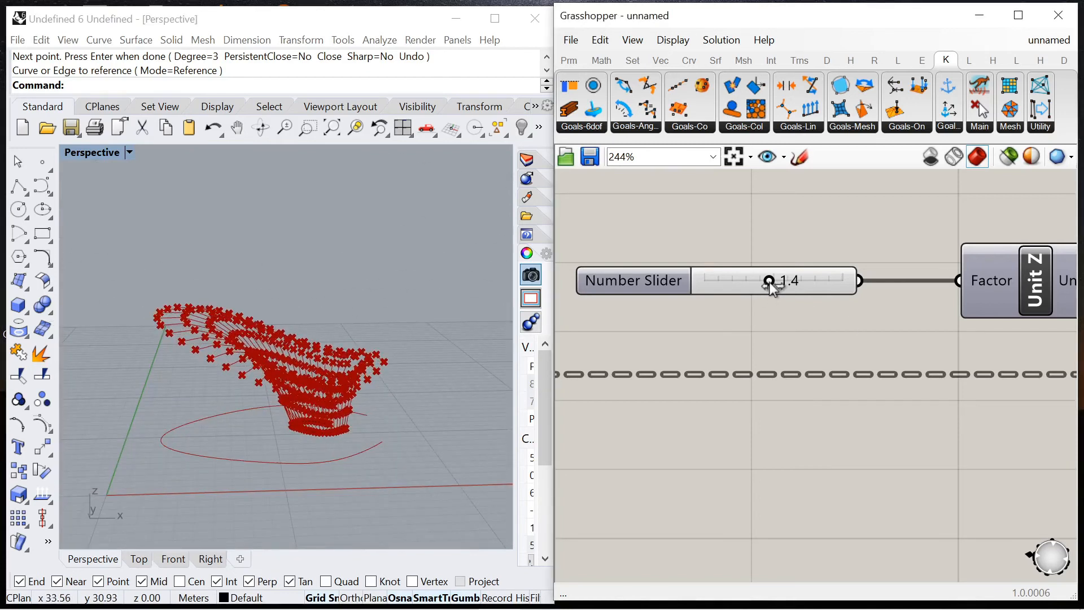
Add a Panel beside BouncySolver and connect the solver's O output to it.
scroll(838, 359, "down", 10)
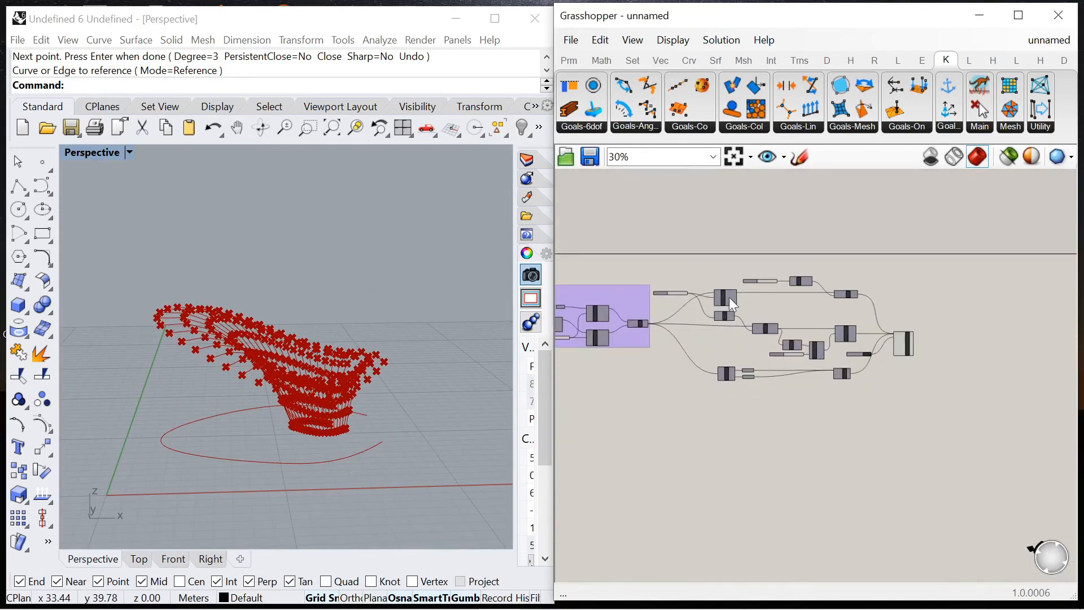
scroll(924, 354, "up", 10)
scroll(834, 374, "down", 4)
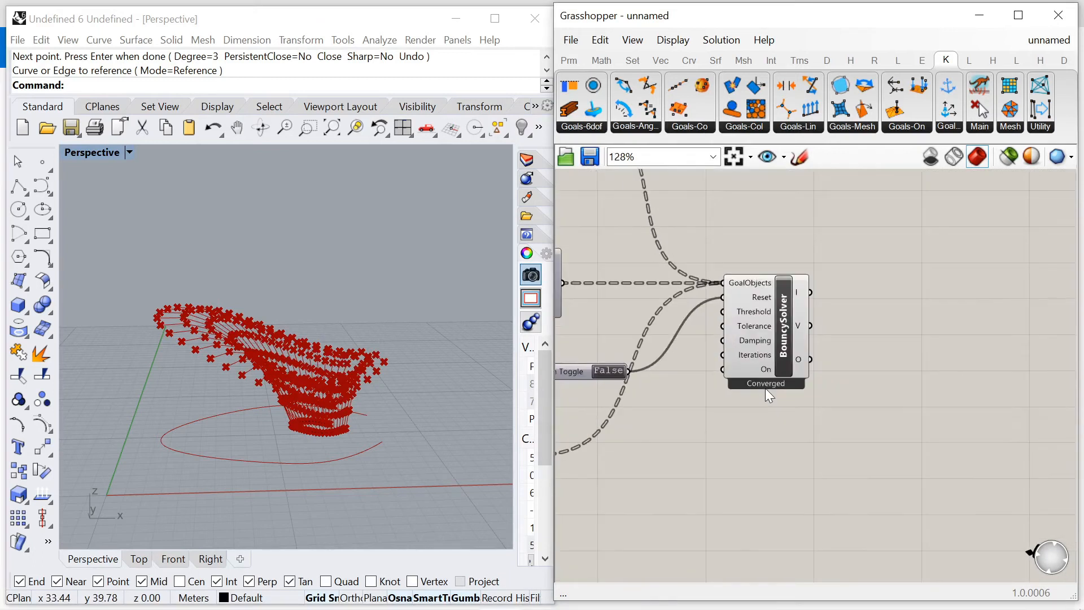
scroll(851, 368, "down", 1)
scroll(770, 393, "up", 5)
double_click(770, 393)
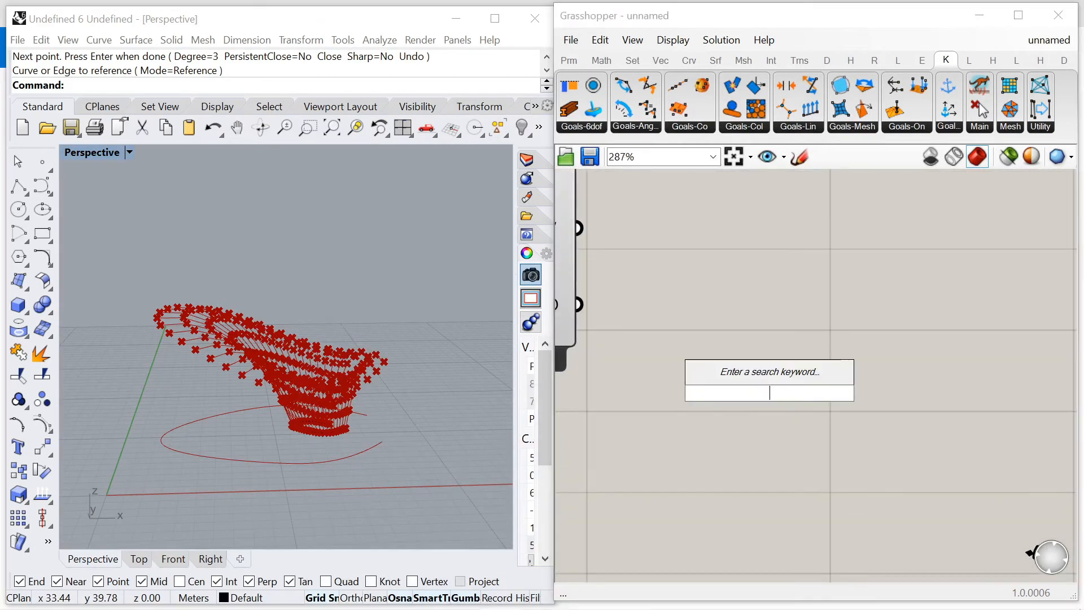
type("panel")
key("Return")
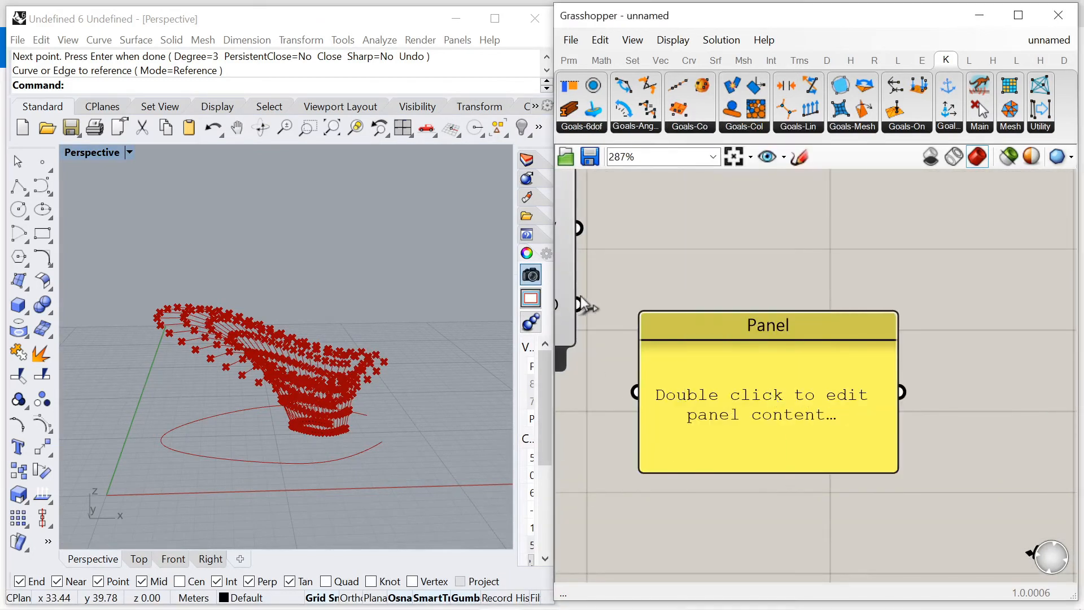
left_click_drag(578, 304, 690, 393)
Resize the Panel to show each output entry on one line, scroll through its list and move it higher beside BouncySolver.
left_click_drag(890, 350, 890, 371)
left_click_drag(895, 420, 779, 488)
scroll(792, 387, "down", 6)
scroll(790, 399, "up", 3)
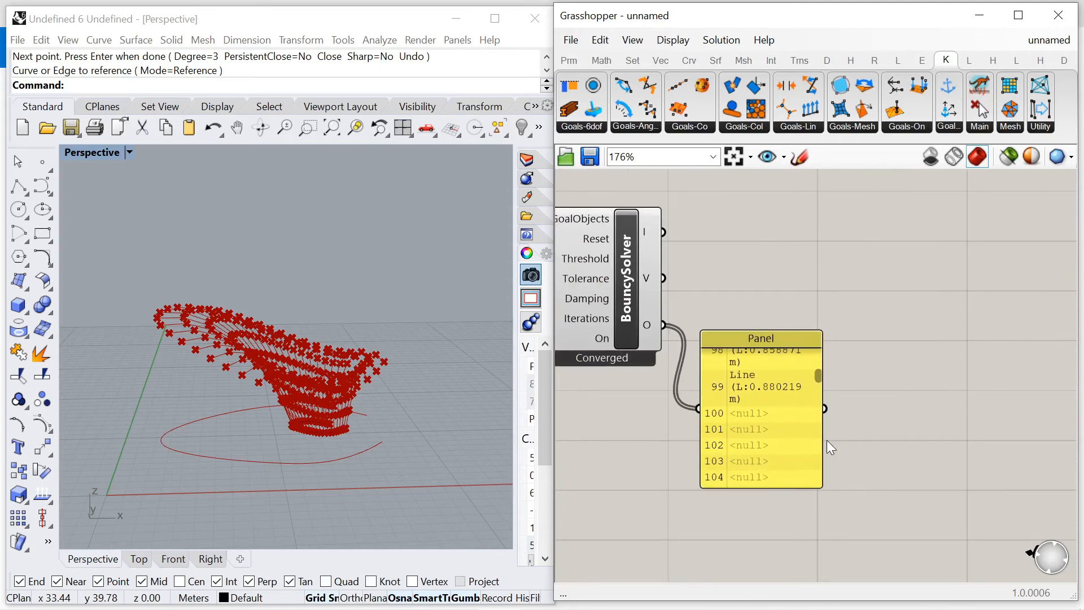
left_click_drag(820, 440, 894, 440)
left_click_drag(888, 372, 888, 388)
left_click(807, 338)
left_click_drag(807, 338, 889, 188)
Add a Join Curves component below the Panel, connect BouncySolver's O output to its Curves input and inspect the joined curves.
double_click(766, 406)
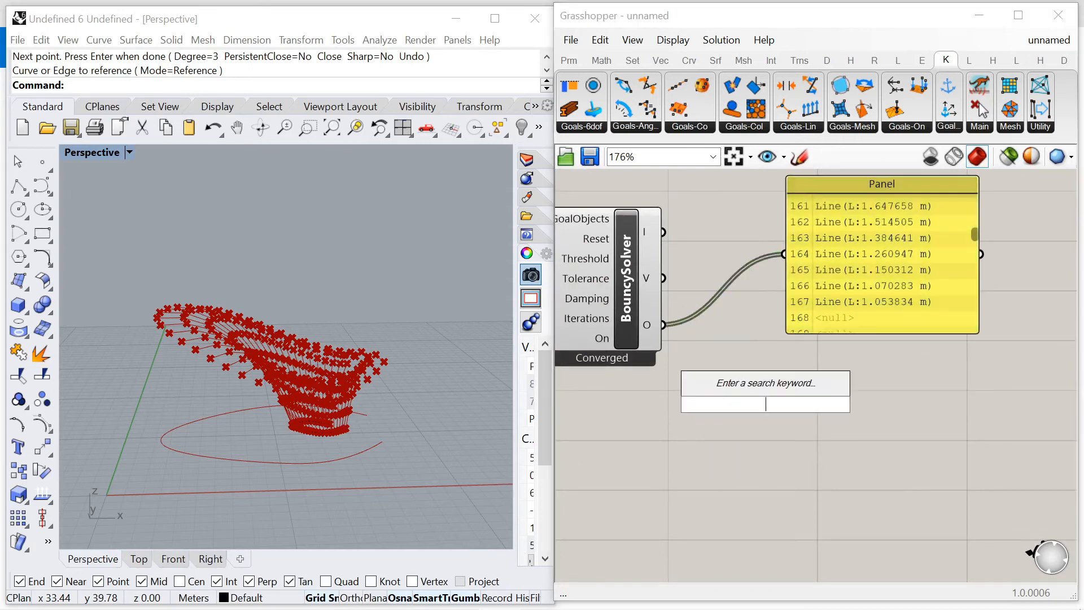
type("join")
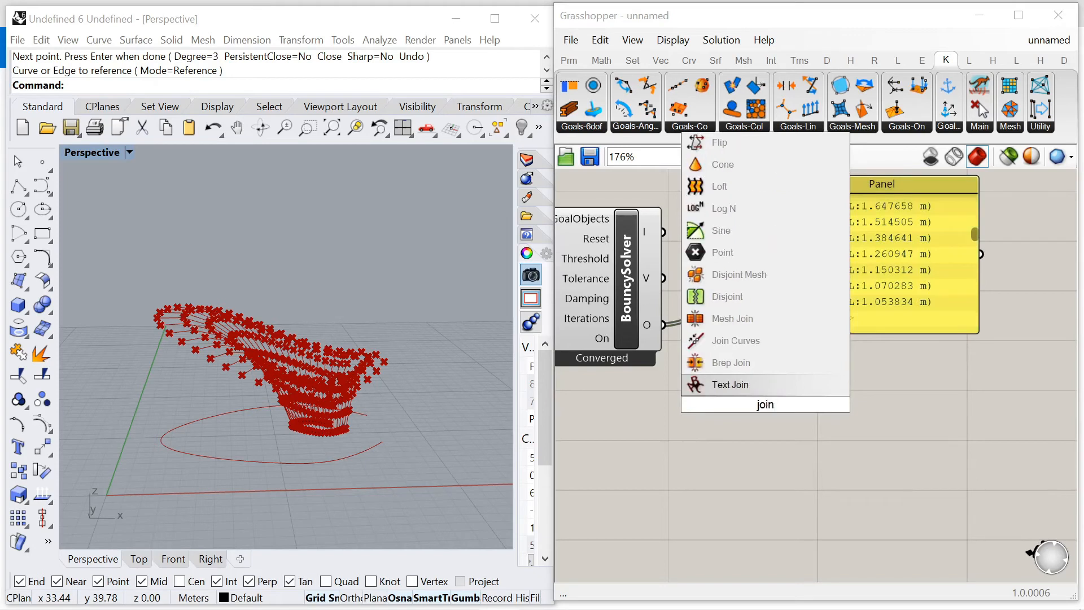
left_click(733, 340)
left_click_drag(671, 327, 701, 383)
mouse_move(799, 408)
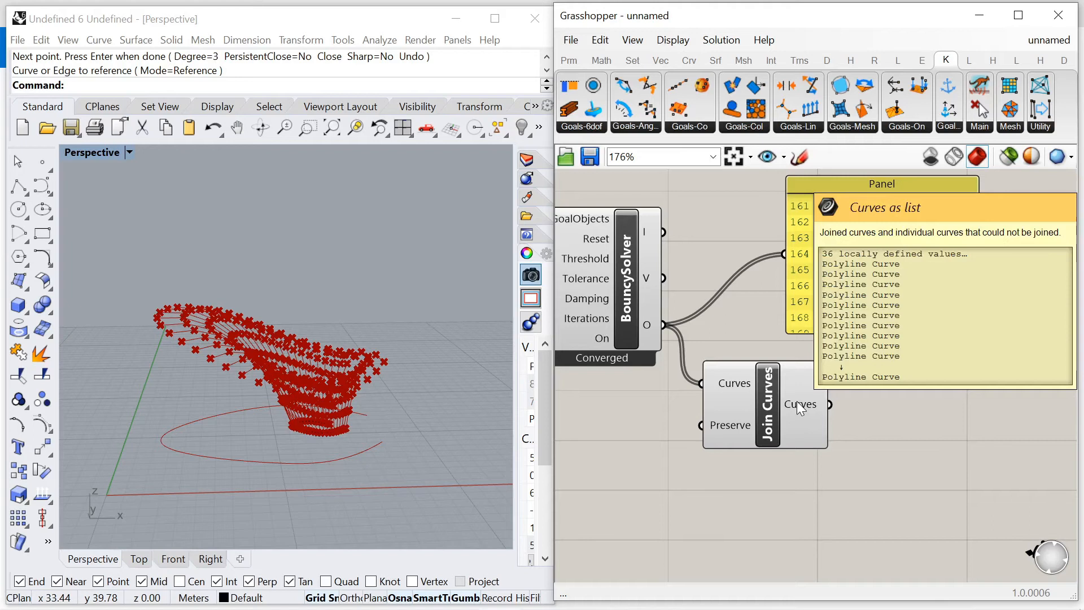
scroll(740, 409, "down", 4)
scroll(741, 409, "up", 3)
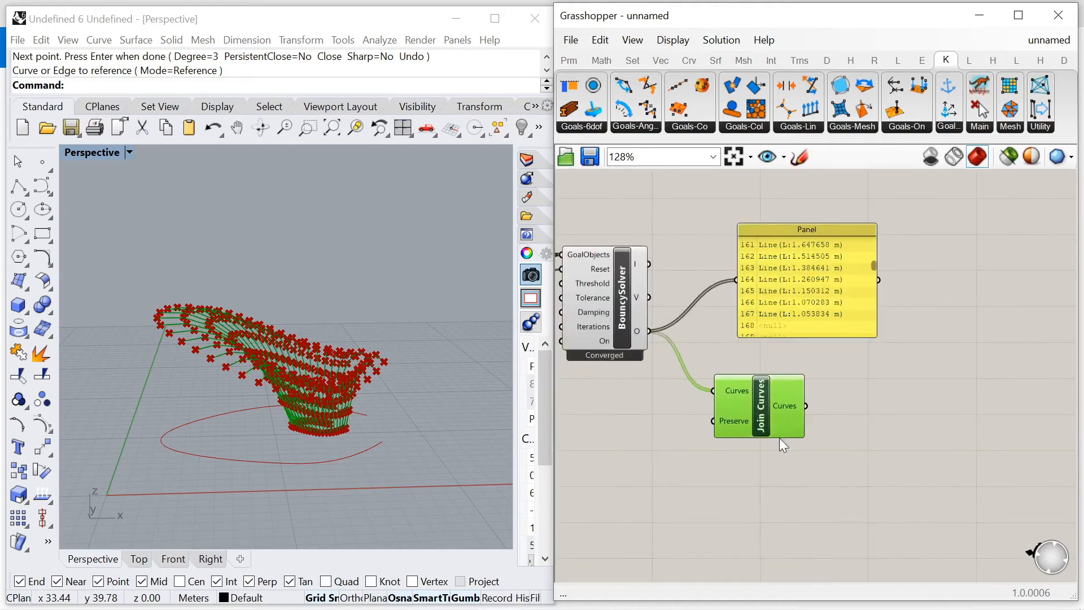
Add a Smooth Polyline component beside Join Curves and feed the joined curves into its Polyline input.
double_click(779, 438)
type("smoo")
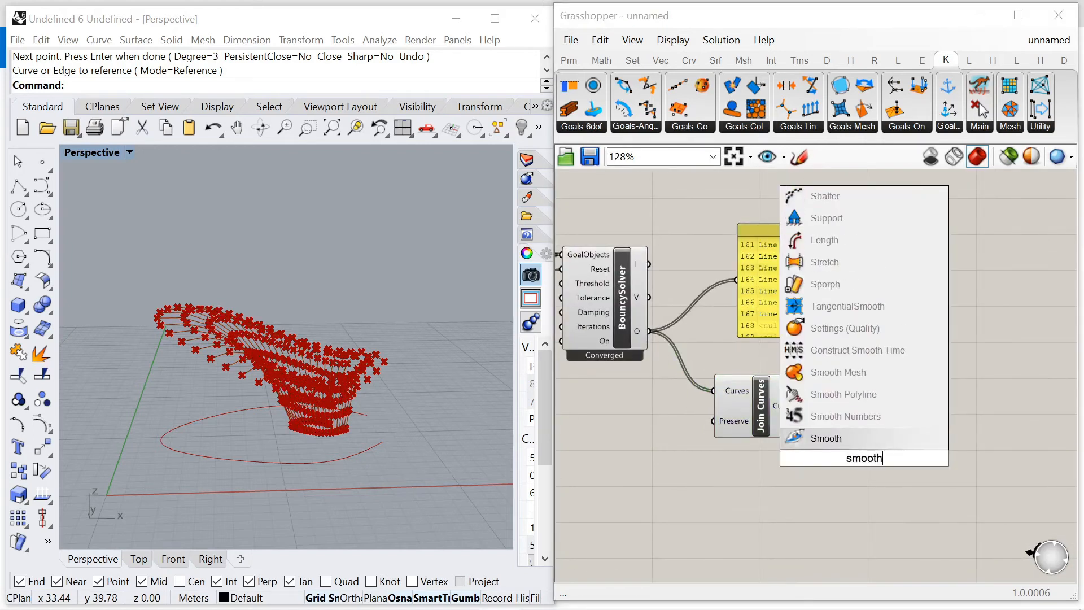
type("th")
left_click(844, 395)
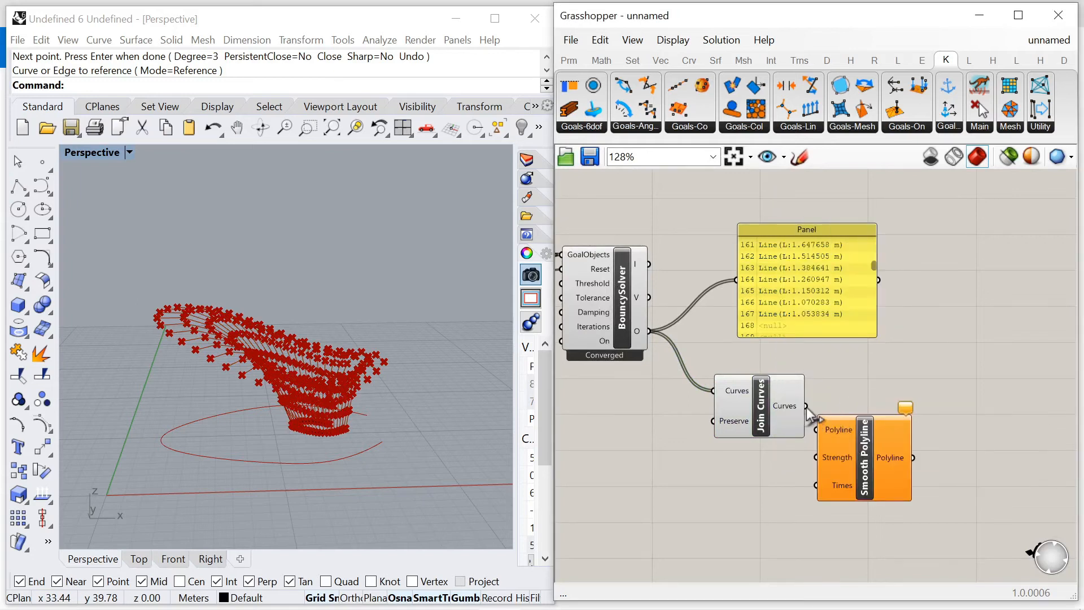
left_click_drag(821, 443, 904, 412)
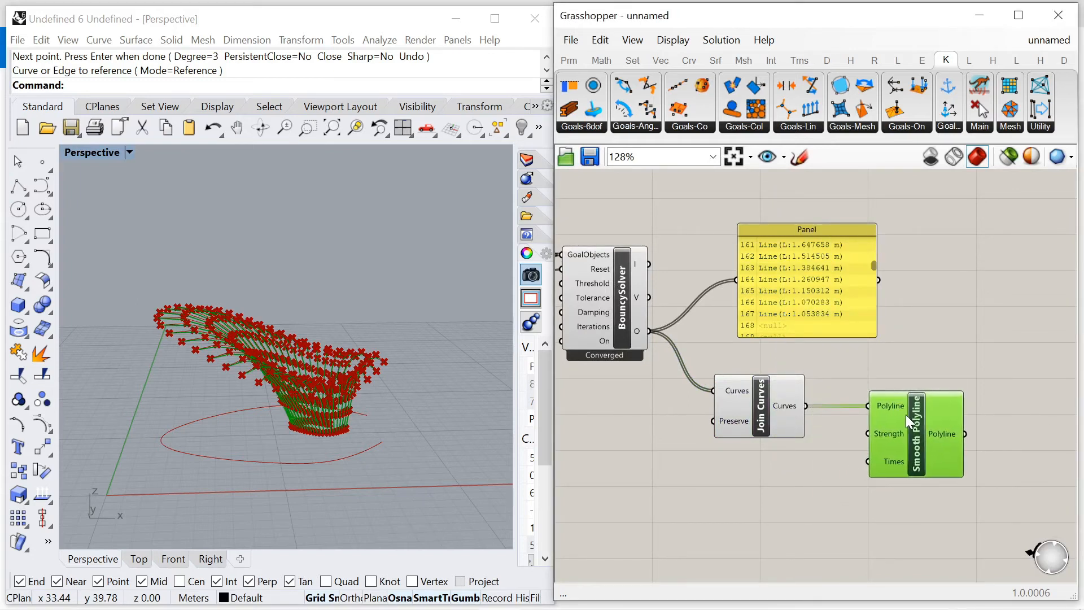
Turn off the preview of the Join Curves and BouncySolver components.
left_click(737, 402)
middle_click(631, 415)
left_click(634, 401)
left_click(601, 269)
middle_click(685, 199)
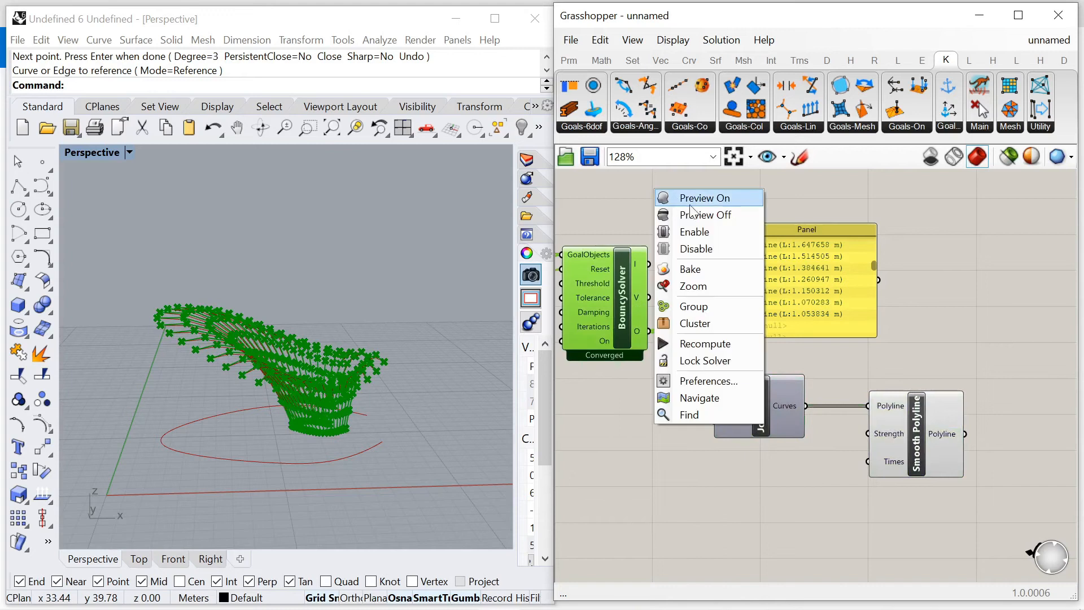
left_click(689, 220)
scroll(918, 345, "down", 5)
left_click(918, 346)
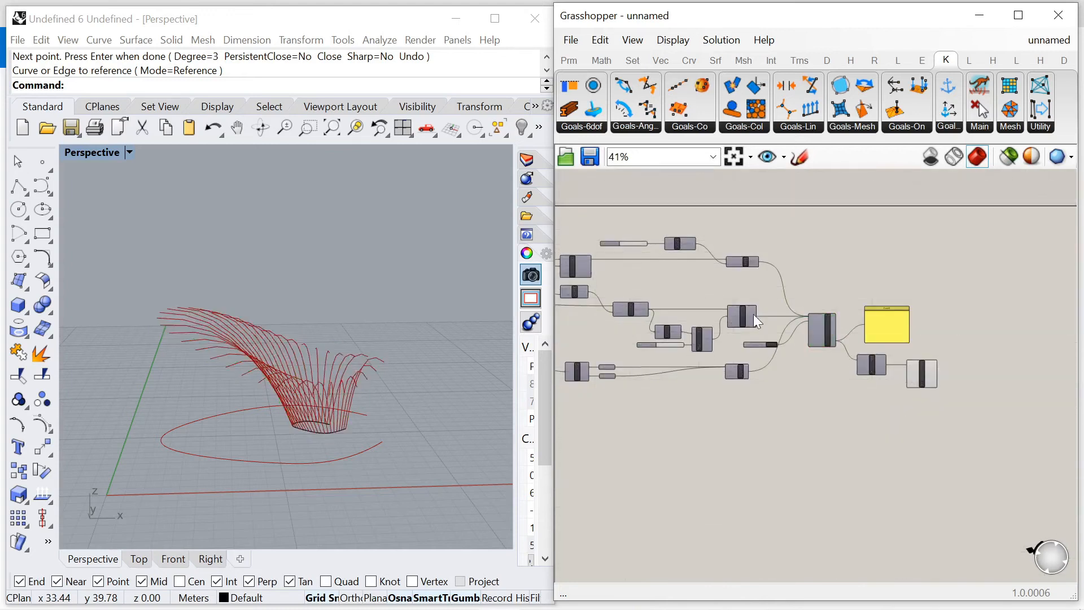
Restart the simulation by switching BouncySolver's reset toggle to True and back to False.
scroll(751, 312, "up", 4)
scroll(812, 398, "up", 3)
left_click(812, 399)
right_click_drag(176, 395, 286, 308)
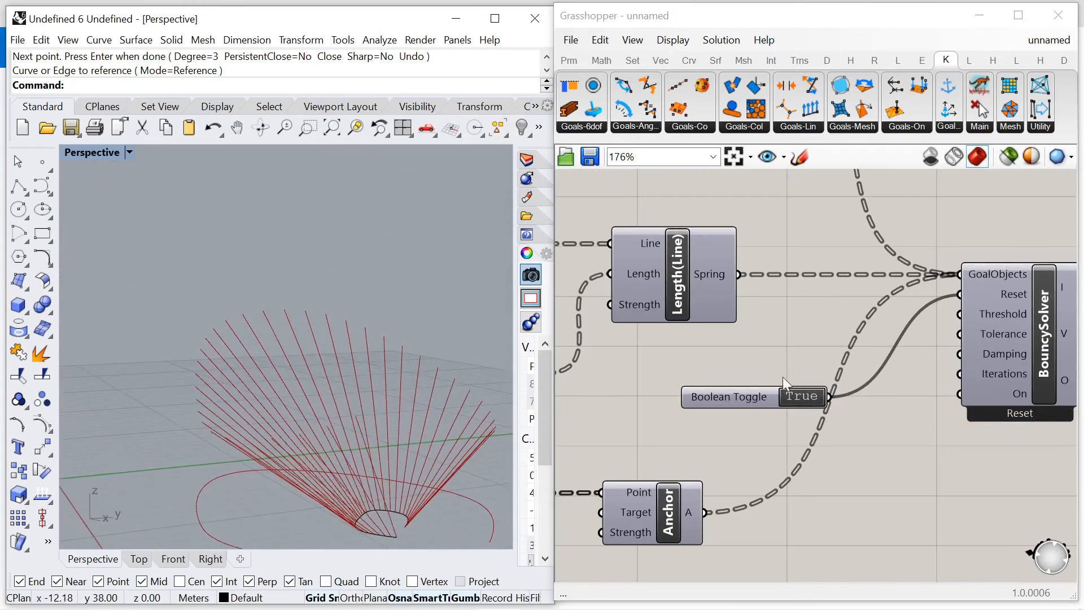
left_click(795, 393)
mouse_move(340, 363)
right_mouse_down()
mouse_move(265, 314)
mouse_move(331, 373)
mouse_move(355, 368)
right_mouse_up()
Lower the slider multiplying the line lengths to 0.5, then raise it slightly.
scroll(764, 314, "down", 9)
scroll(683, 319, "up", 11)
mouse_move(678, 321)
left_mouse_down()
mouse_move(788, 323)
mouse_move(670, 338)
left_mouse_up()
right_click_drag(367, 361, 269, 368)
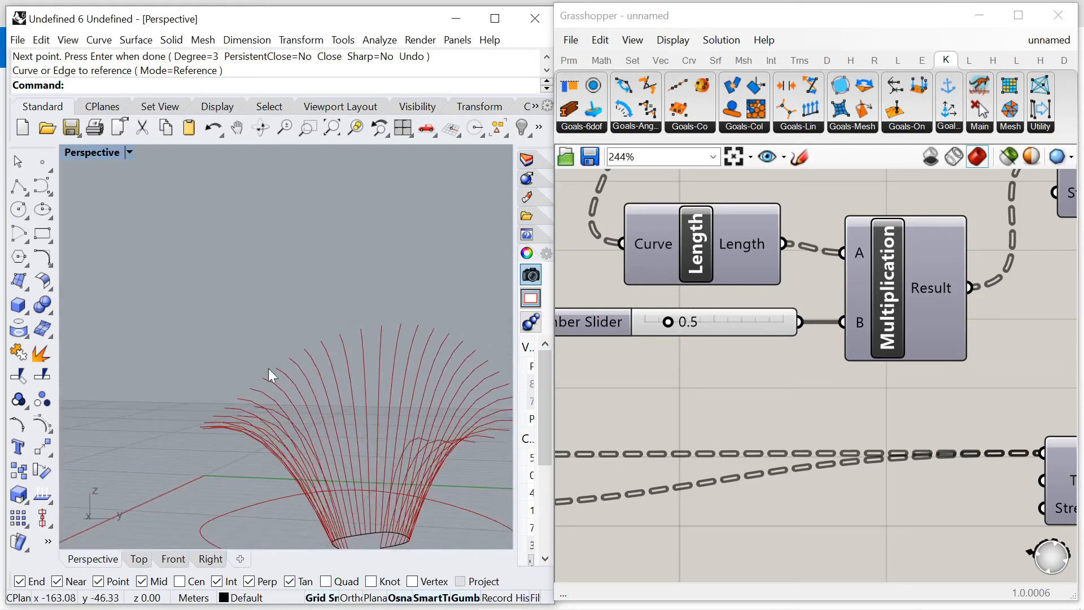
left_click_drag(672, 325, 685, 321)
right_click_drag(406, 395, 348, 409)
Vary the Unit Z force slider, first lower and then higher, to compare how the lines bend.
scroll(822, 377, "down", 10)
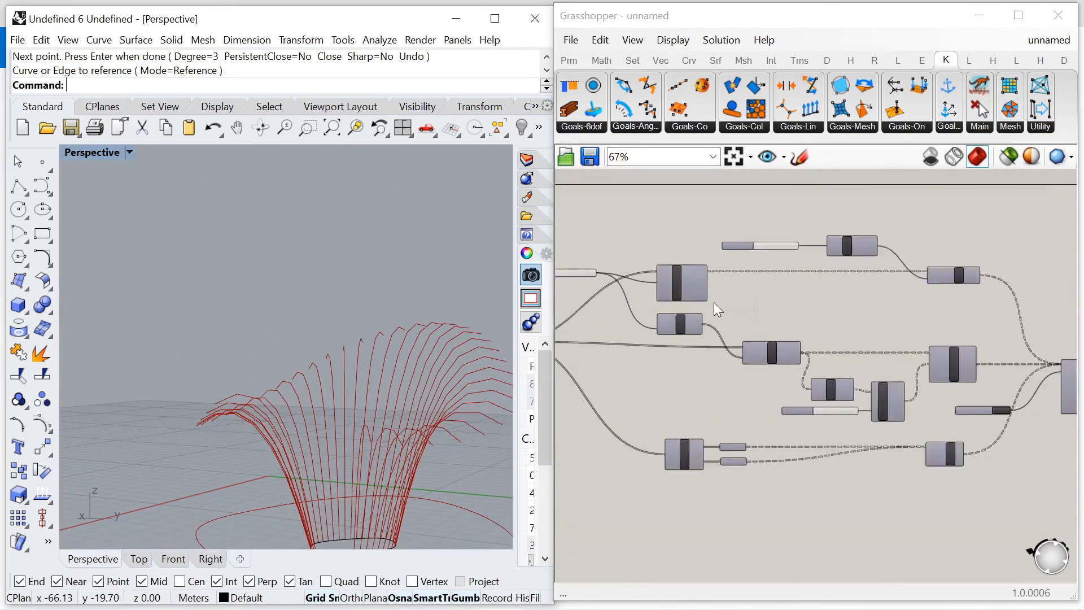
scroll(761, 301, "up", 11)
mouse_move(740, 299)
left_mouse_down()
mouse_move(693, 302)
mouse_move(738, 302)
mouse_move(721, 303)
left_mouse_up()
right_click_drag(361, 364, 358, 428)
left_click_drag(721, 301, 763, 310)
right_click_drag(322, 435, 350, 446)
scroll(727, 326, "down", 5)
Add a Pipe component after Smooth Polyline and connect the smoothed polylines to its Curve input.
right_click_drag(966, 523, 873, 418)
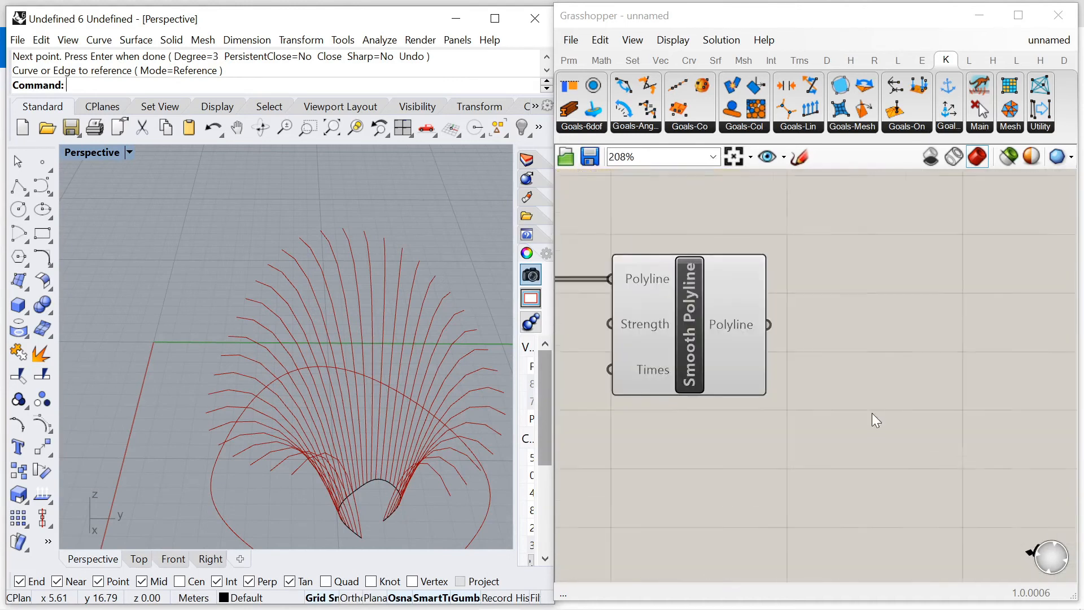
double_click(872, 414)
type("p")
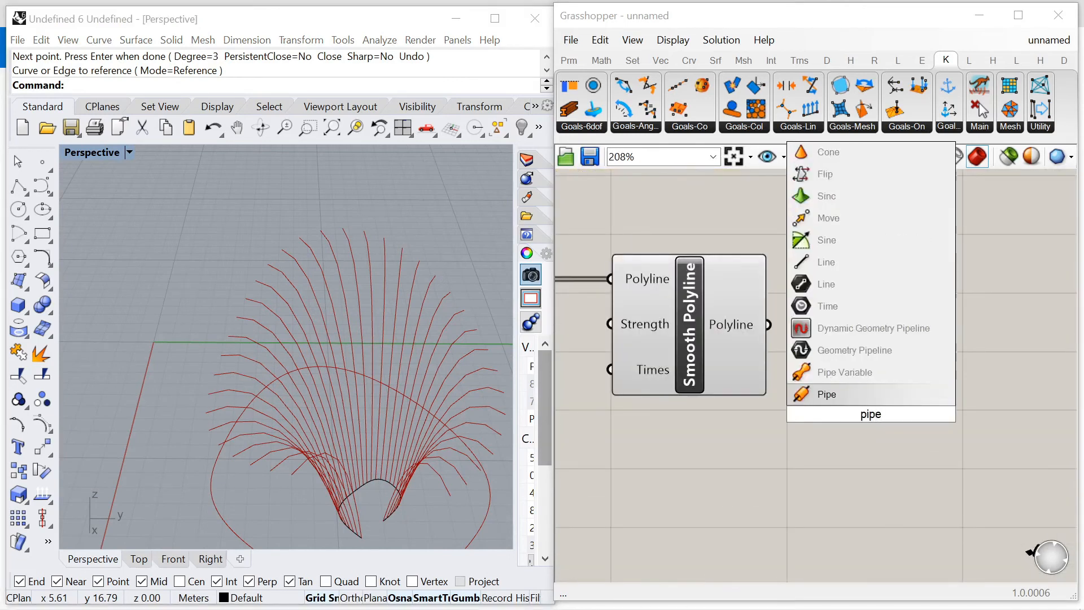
type("ipe")
key("Return")
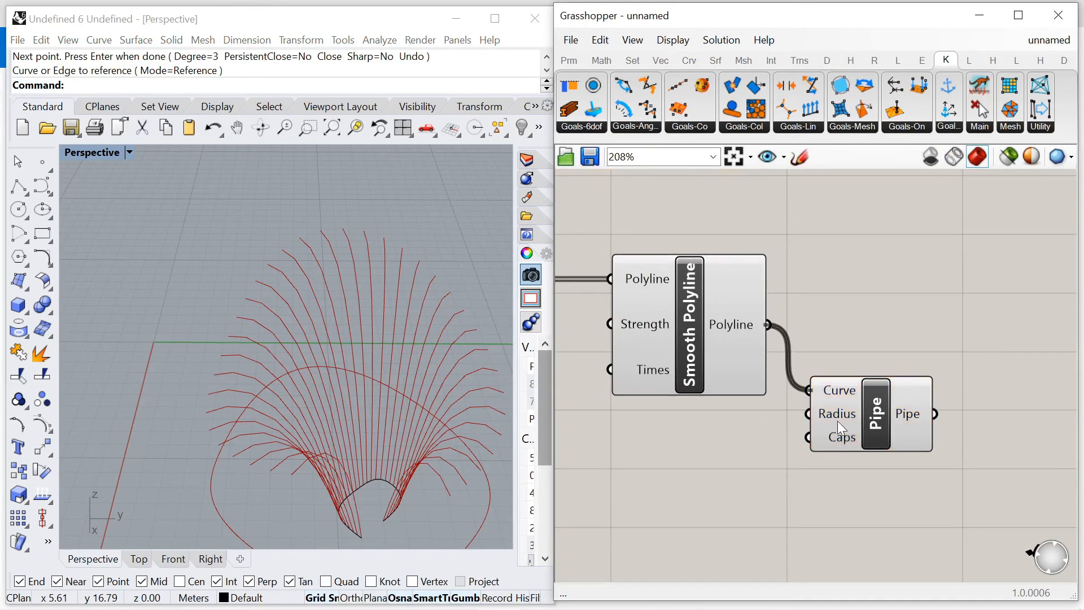
left_click_drag(826, 445, 982, 443)
Add a Panel containing 0.08, connect it to the Pipe's Radius input and place it just beside the Pipe.
double_click(834, 477)
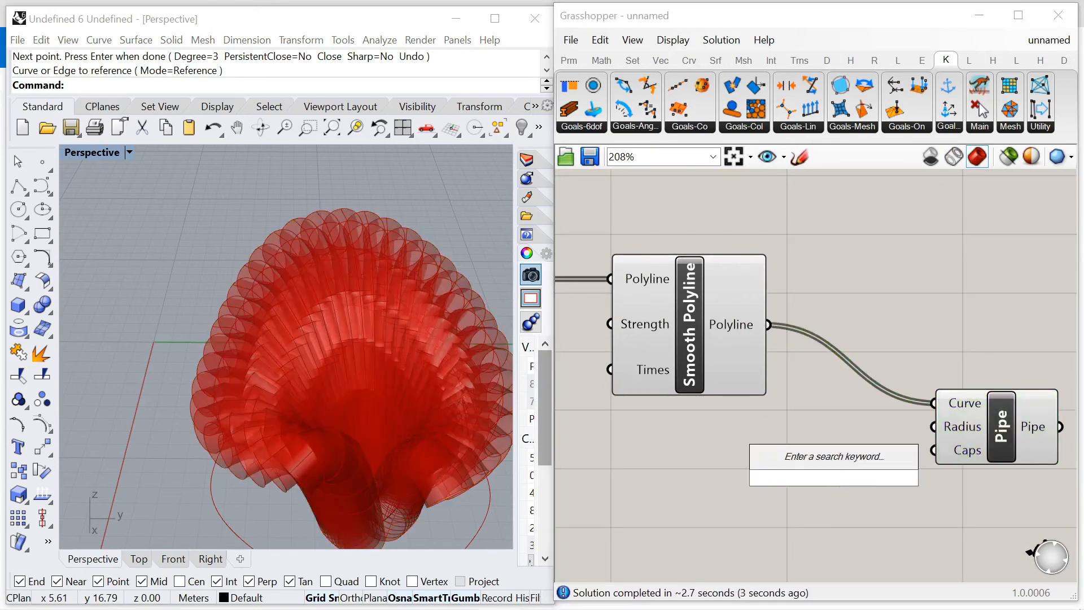
type("\"0.08")
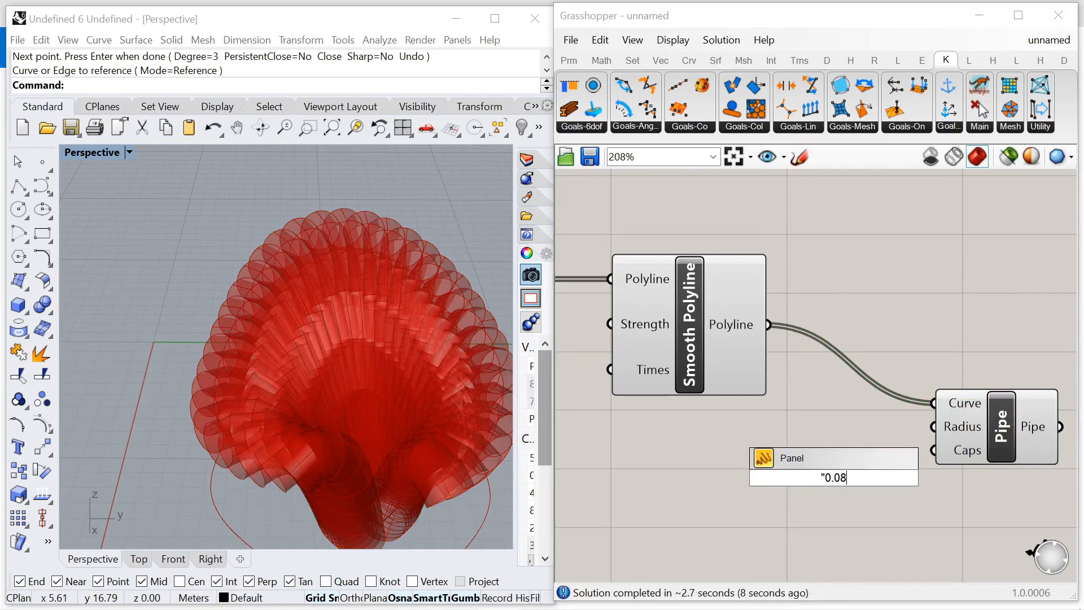
key("Return")
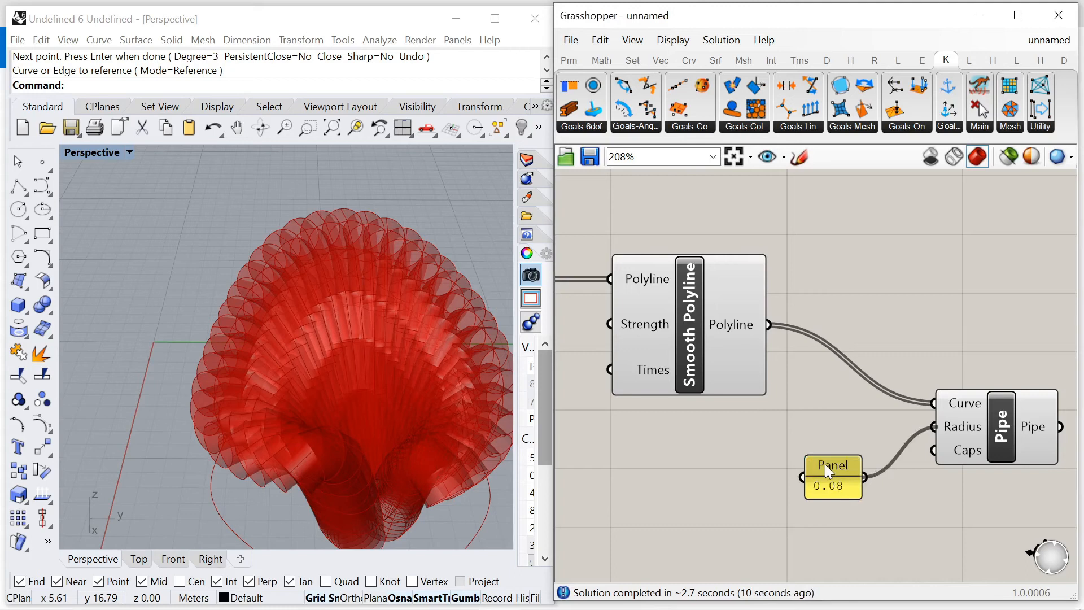
left_click_drag(825, 464, 858, 412)
scroll(355, 308, "down", 4)
scroll(391, 423, "up", 8)
right_click_drag(392, 425, 406, 390)
Disable the Pipe component.
right_click(996, 429)
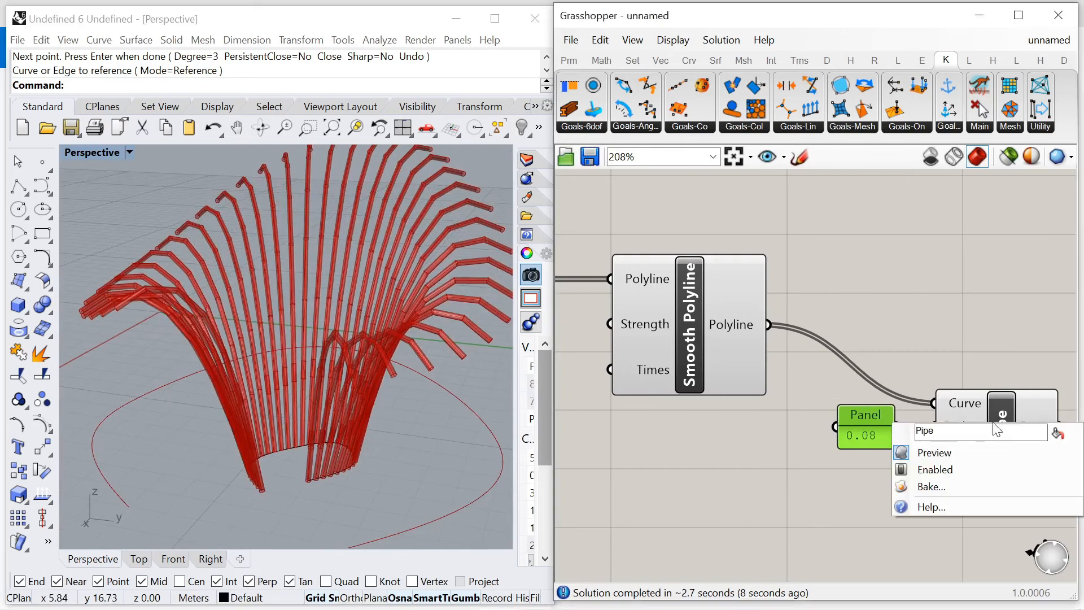
left_click(934, 469)
scroll(944, 286, "down", 6)
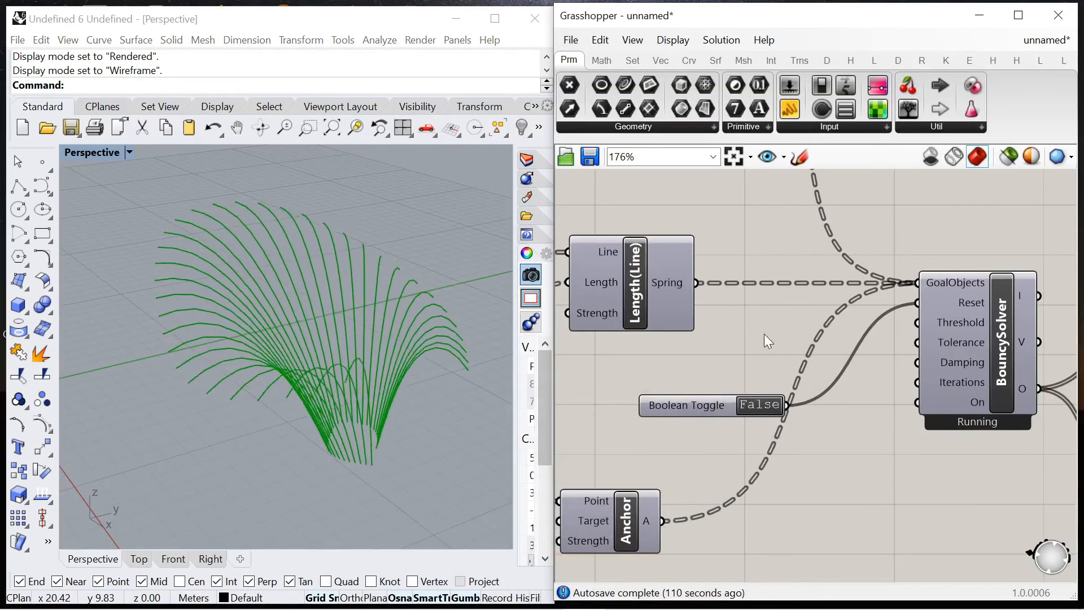
Try the Unit Z force slider at 3.0, then set it to 1.2.
scroll(790, 333, "down", 6)
scroll(594, 213, "up", 10)
left_click_drag(669, 214, 755, 215)
right_click_drag(399, 307, 388, 289)
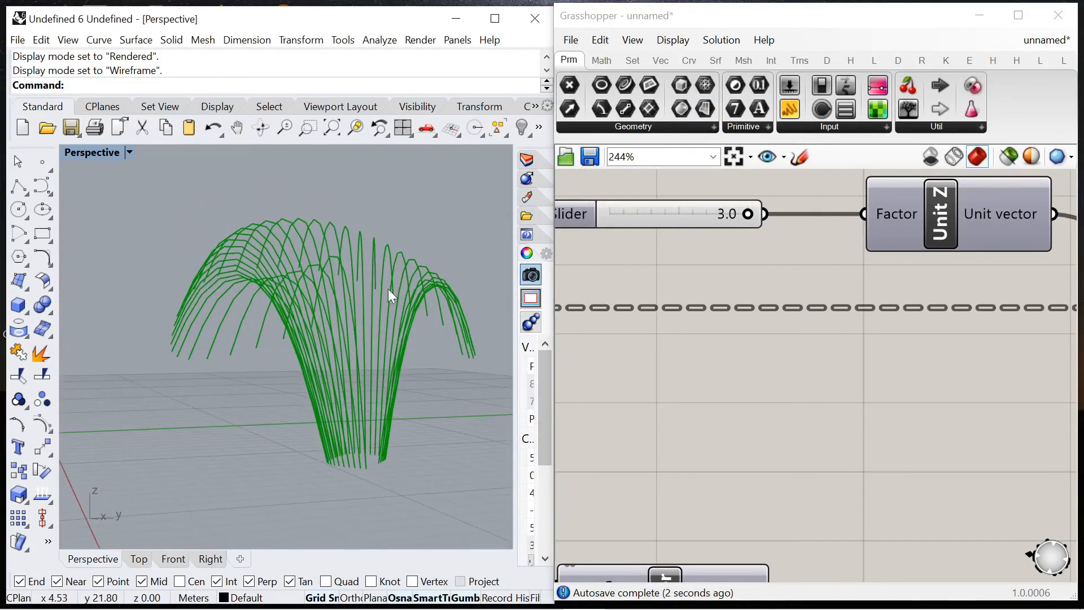
left_click_drag(743, 218, 657, 221)
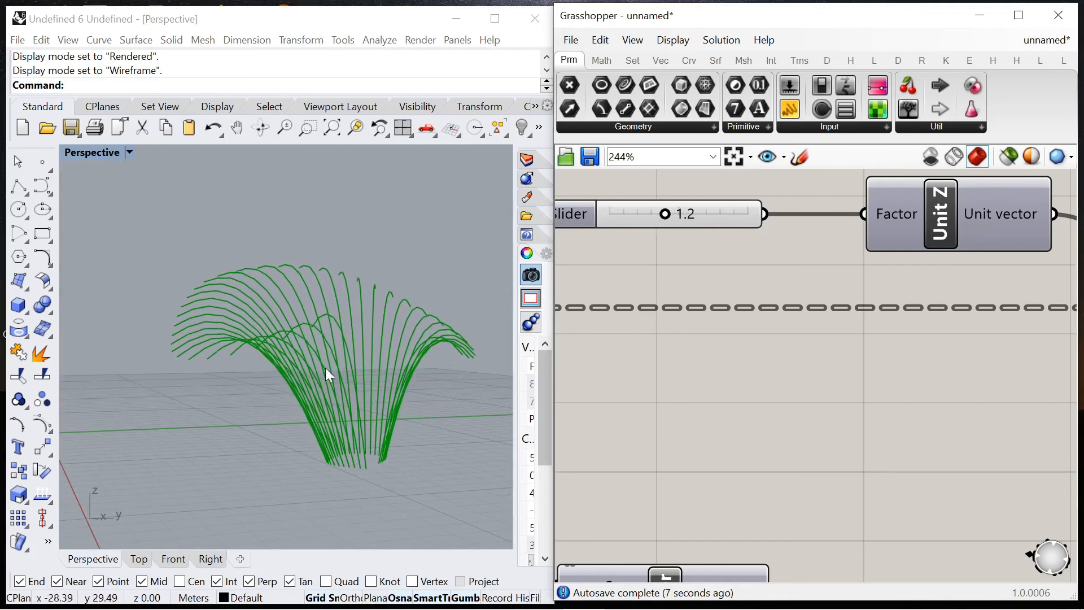
right_click_drag(325, 367, 446, 378)
Try the length multiplier slider at 2.3, then reduce it to near its lower end.
scroll(686, 285, "down", 5)
scroll(766, 500, "up", 7)
left_click_drag(725, 434, 858, 435)
right_click_drag(243, 409, 411, 417)
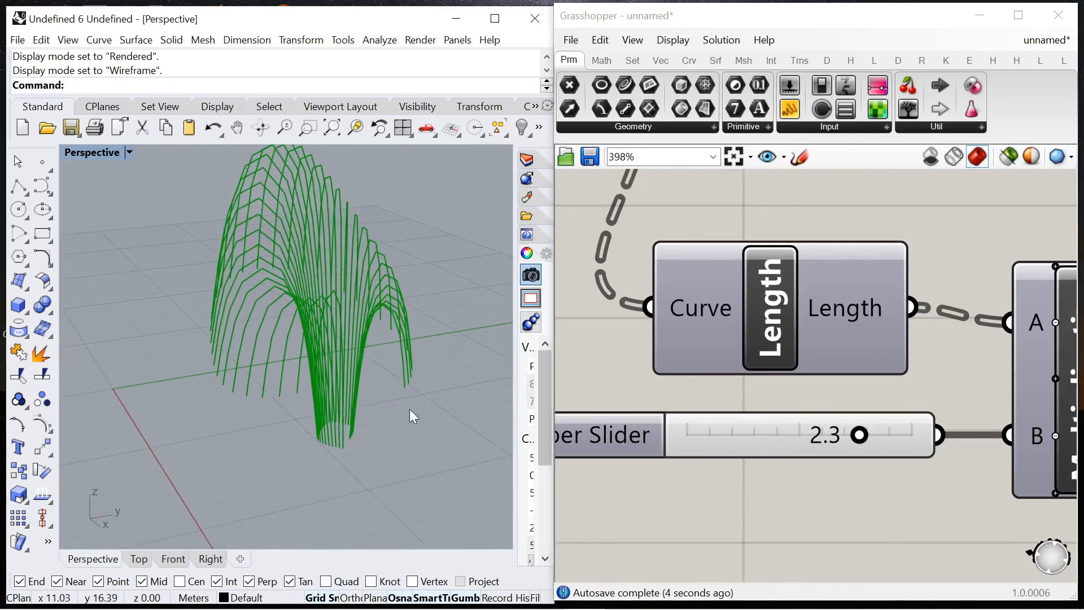
left_click_drag(857, 438, 735, 439)
right_click_drag(367, 395, 314, 331)
mouse_move(741, 439)
left_mouse_down()
mouse_move(722, 441)
mouse_move(769, 440)
mouse_move(716, 450)
mouse_move(726, 440)
left_mouse_up()
right_click_drag(416, 430, 375, 404)
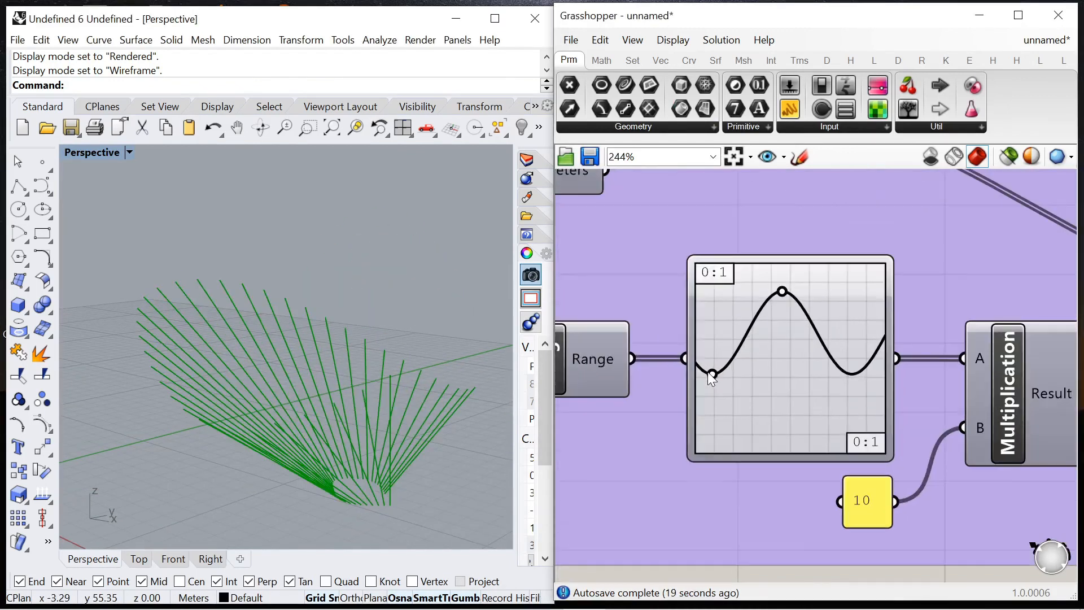
Reshape the Graph Mapper's sine curve by moving its trough handle lower and closer to the peak.
left_click_drag(709, 373, 719, 389)
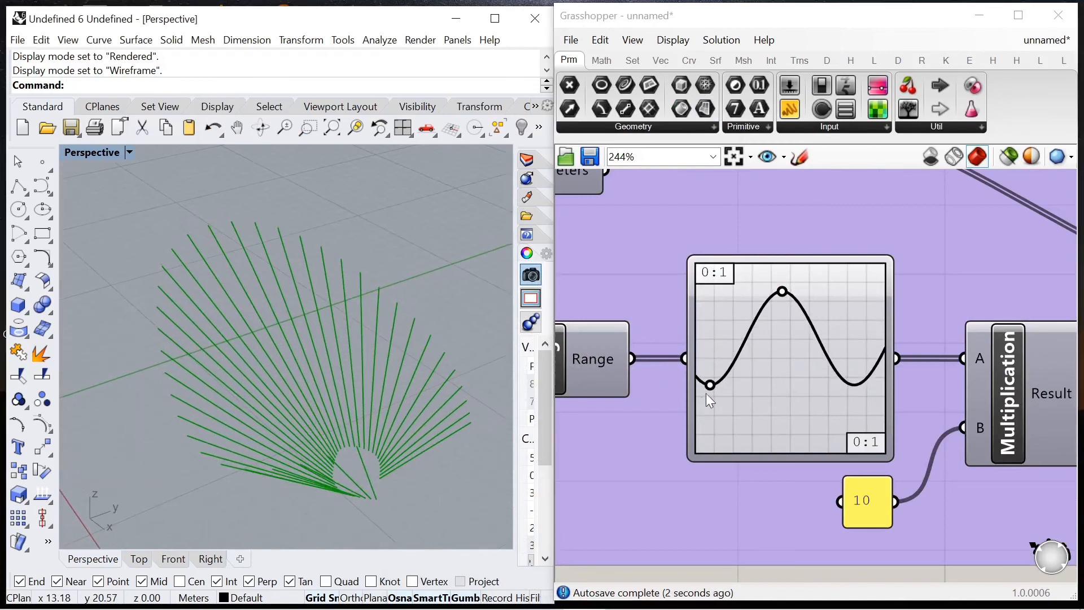
left_click_drag(705, 393, 739, 397)
right_click_drag(438, 380, 372, 364)
Run the simulation by setting BouncySolver's reset toggle to False and switch the Perspective view to Rendered display.
scroll(700, 343, "down", 9)
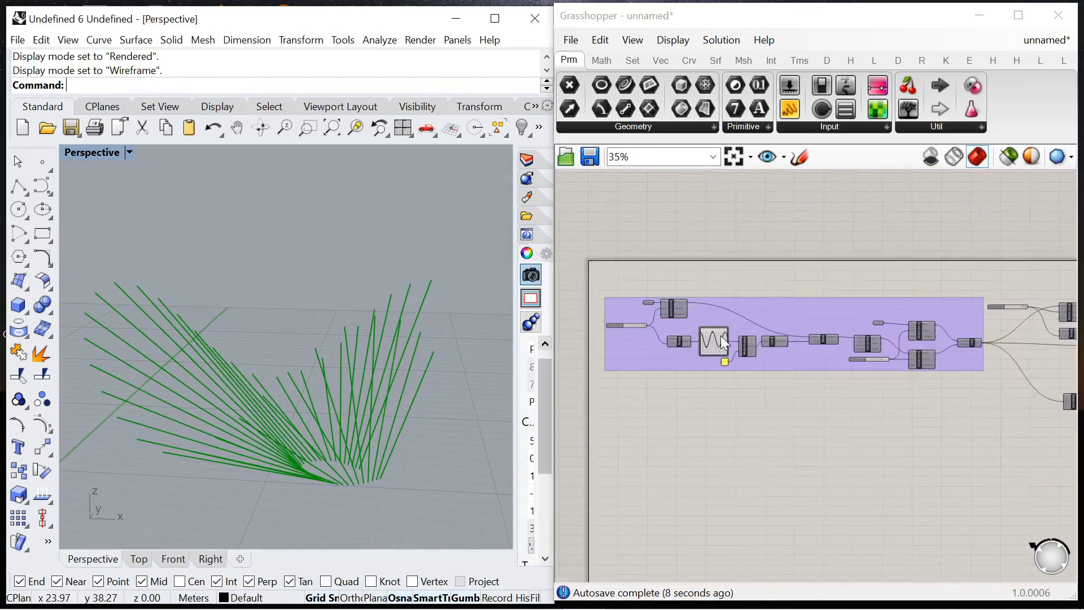
right_click_drag(1016, 358, 700, 356)
scroll(954, 361, "up", 7)
left_click(848, 399)
right_click_drag(290, 361, 258, 331)
key("ctrl+alt+r")
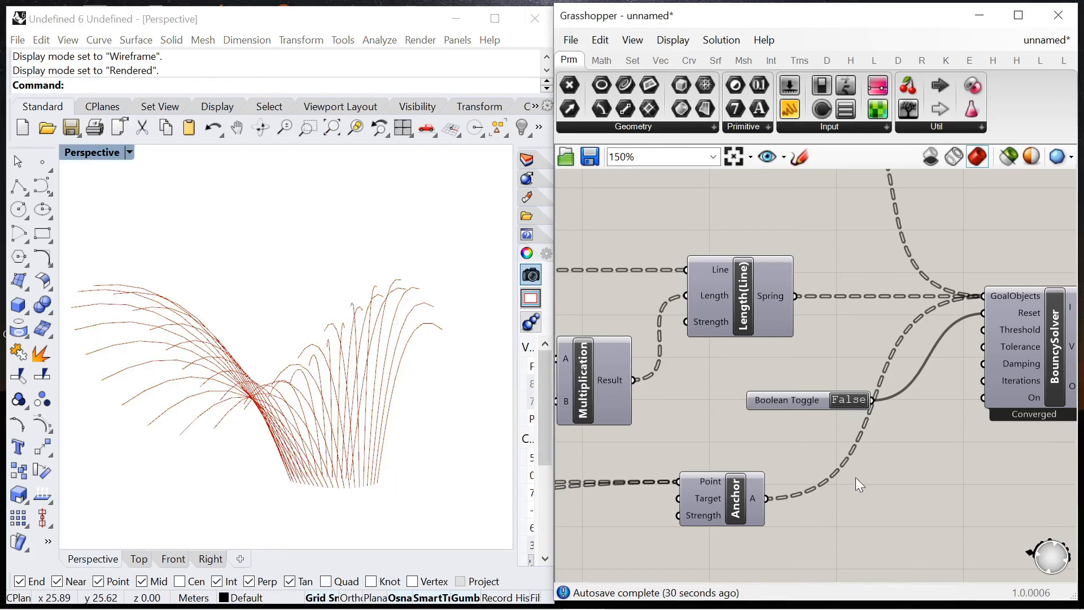
Turn off the preview of the Smooth Polyline component.
scroll(866, 337, "down", 10)
scroll(865, 337, "up", 10)
left_click(678, 327)
right_click(784, 235)
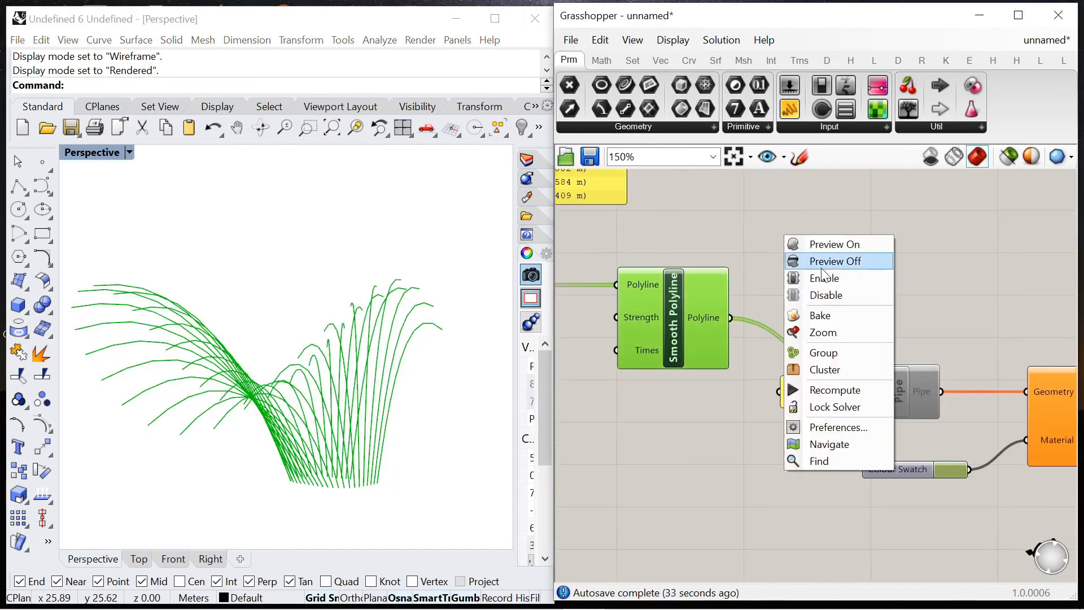
left_click(825, 263)
left_click(825, 268)
Enable the Pipe component feeding the Custom Preview and inspect the rendered pipes.
scroll(824, 268, "down", 3)
scroll(827, 335, "up", 3)
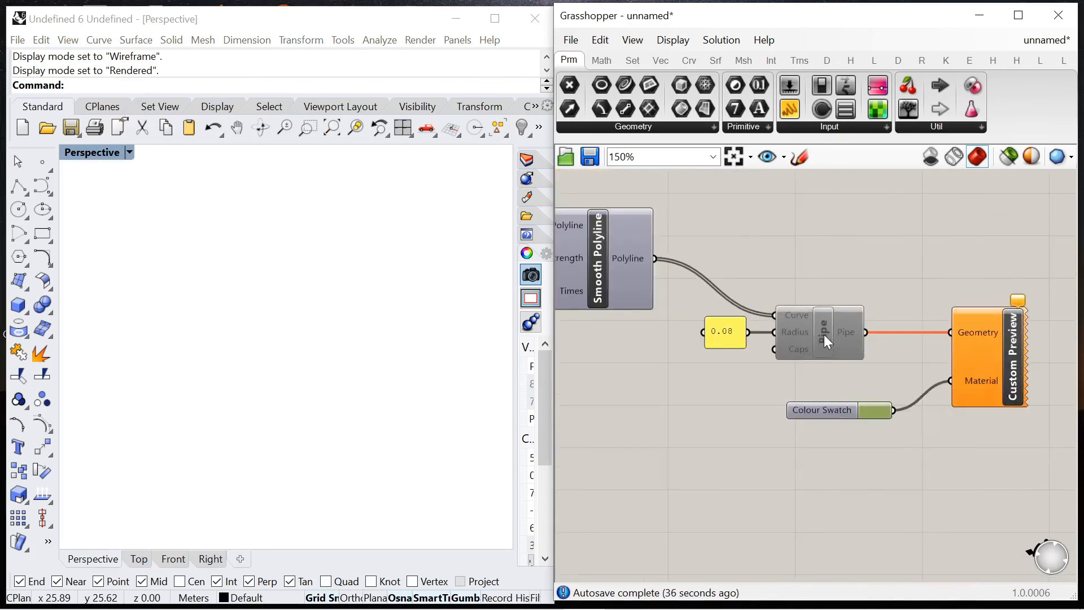
right_click(798, 220)
left_click(791, 334)
right_click(827, 333)
left_click(853, 387)
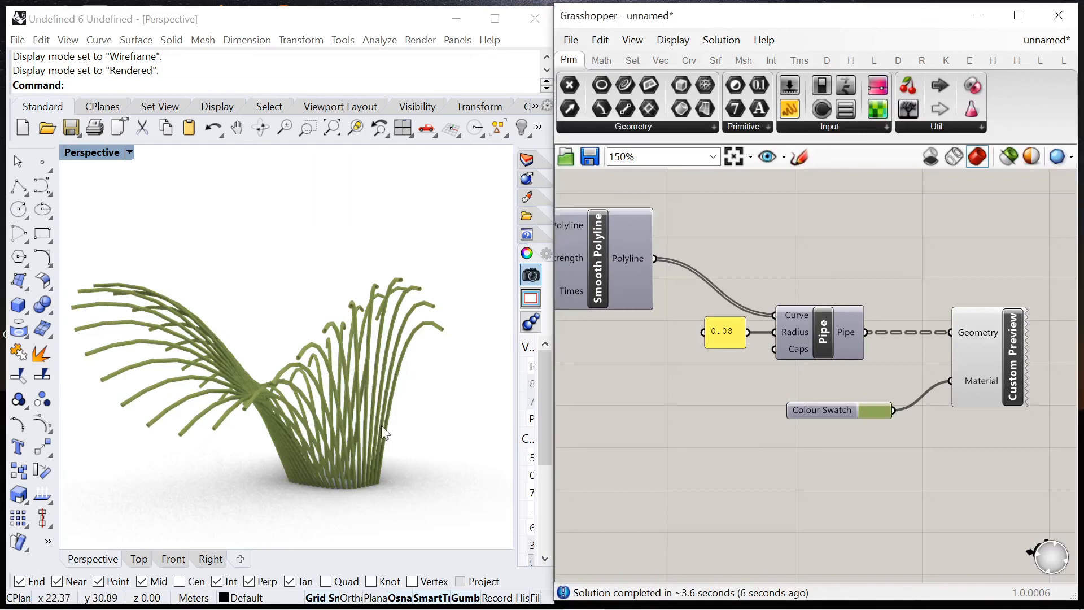
right_click_drag(449, 413, 384, 336)
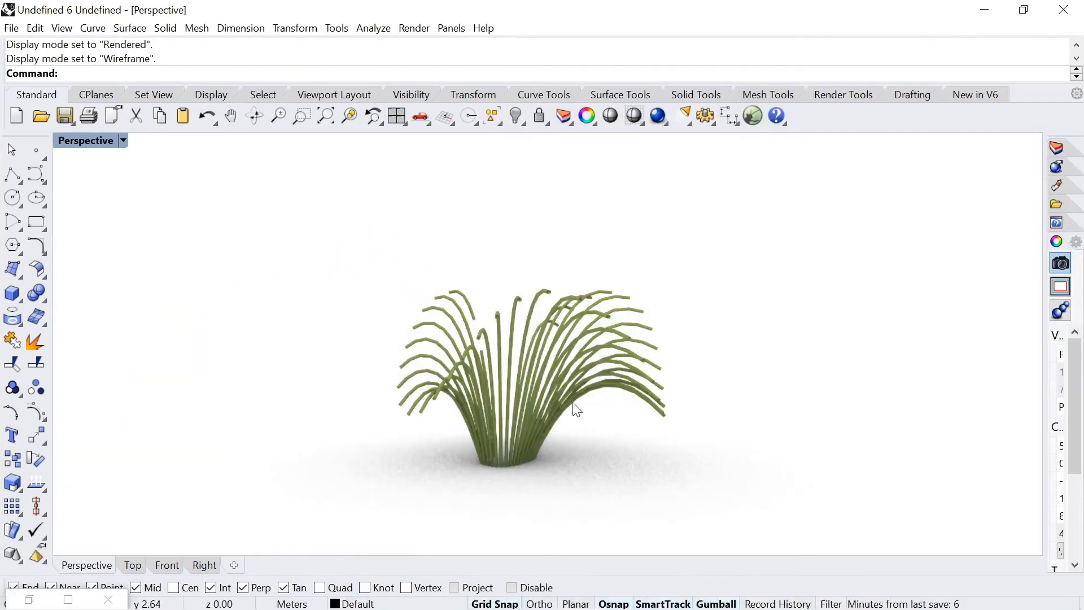
right_click_drag(573, 406, 476, 320)
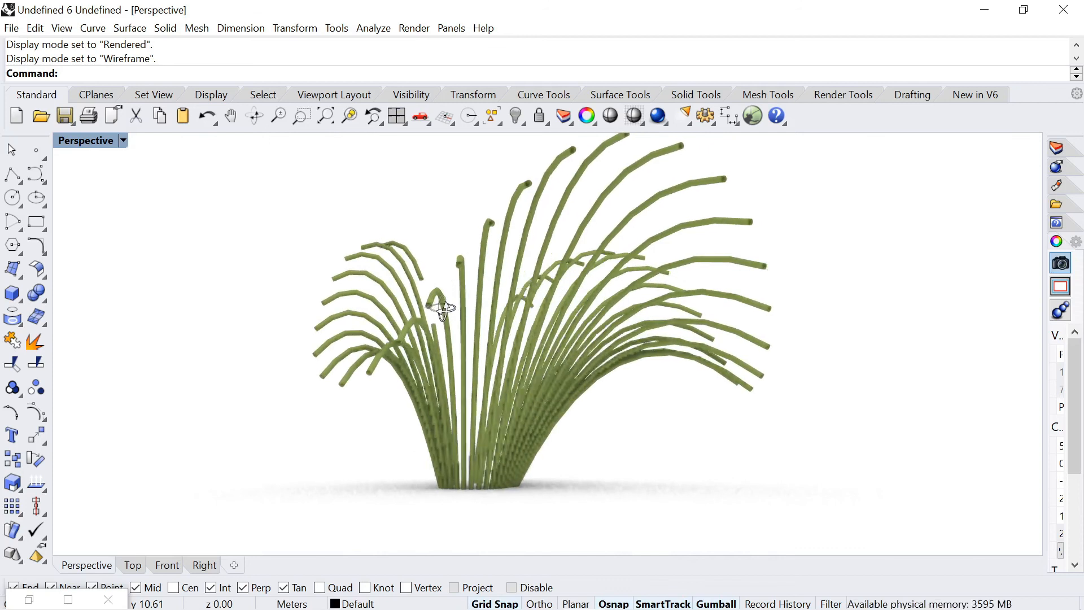